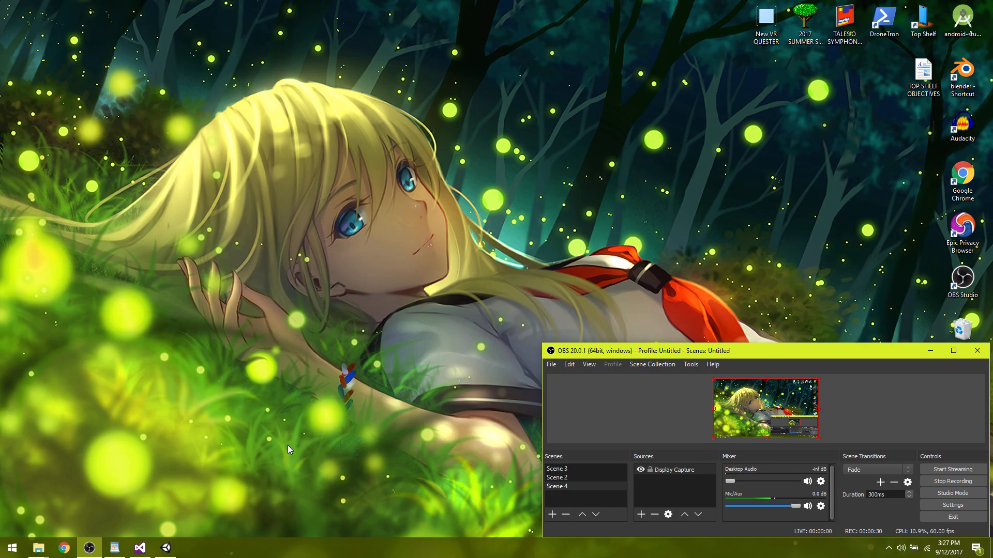
Switch to Unity, run the Intro scene and look around in the game view to test the gaze behaviour, then stop playback.
click(166, 547)
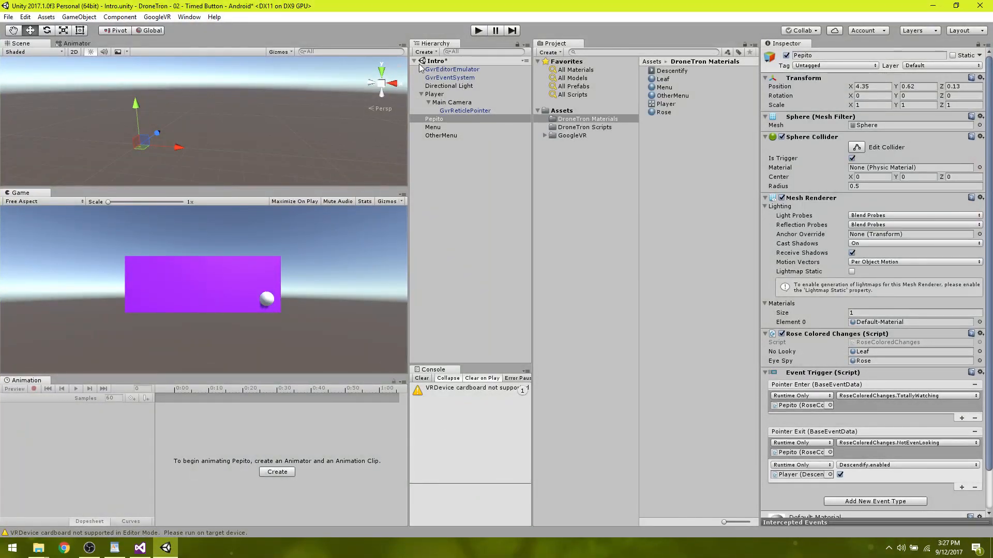
click(477, 31)
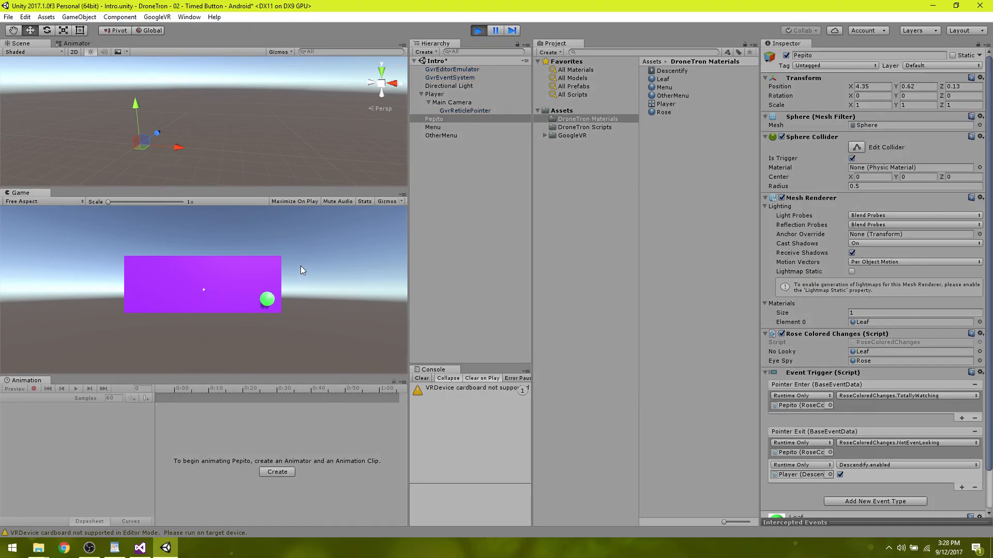
key(alt)
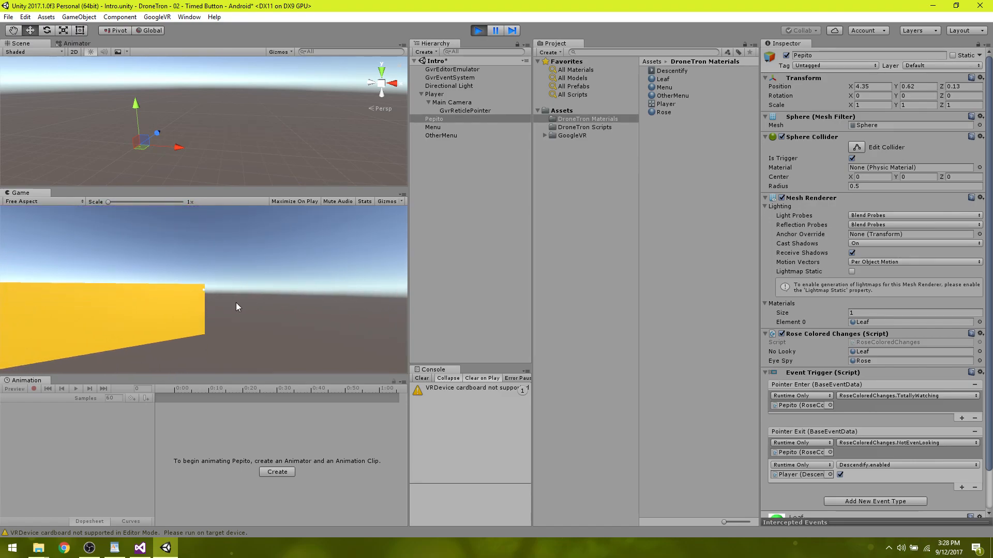
click(485, 30)
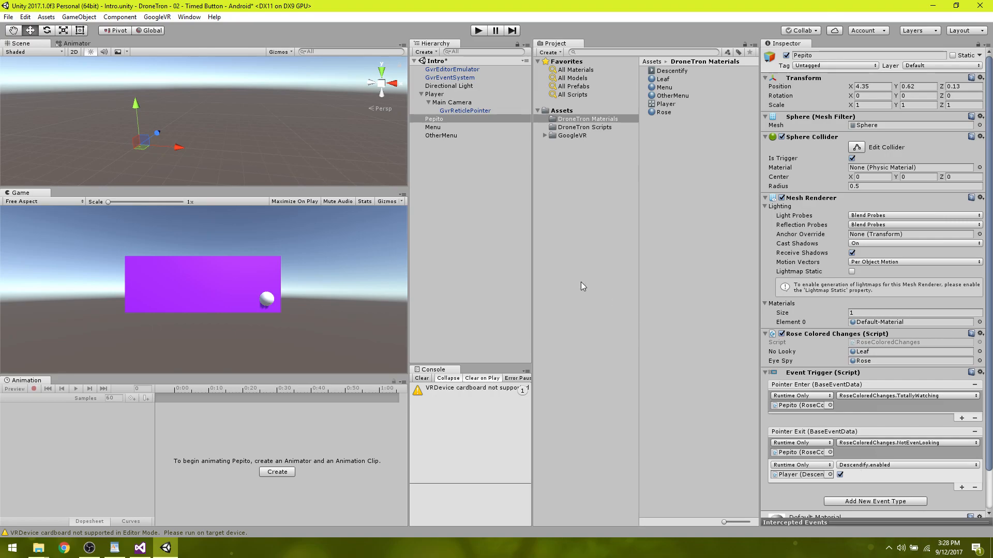
Review the Player object's Descendify script in Visual Studio and its Descentify animation timeline in Unity.
click(435, 95)
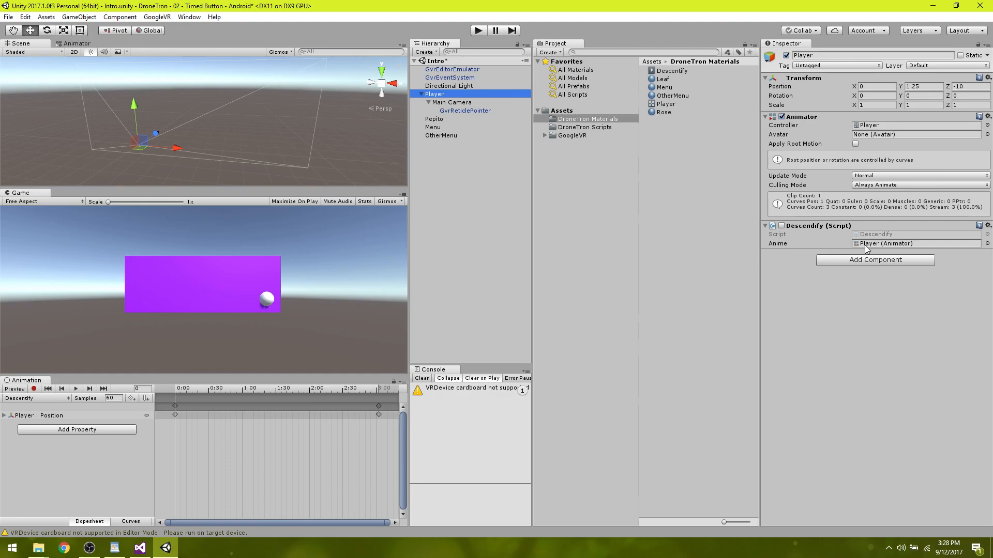
double_click(887, 236)
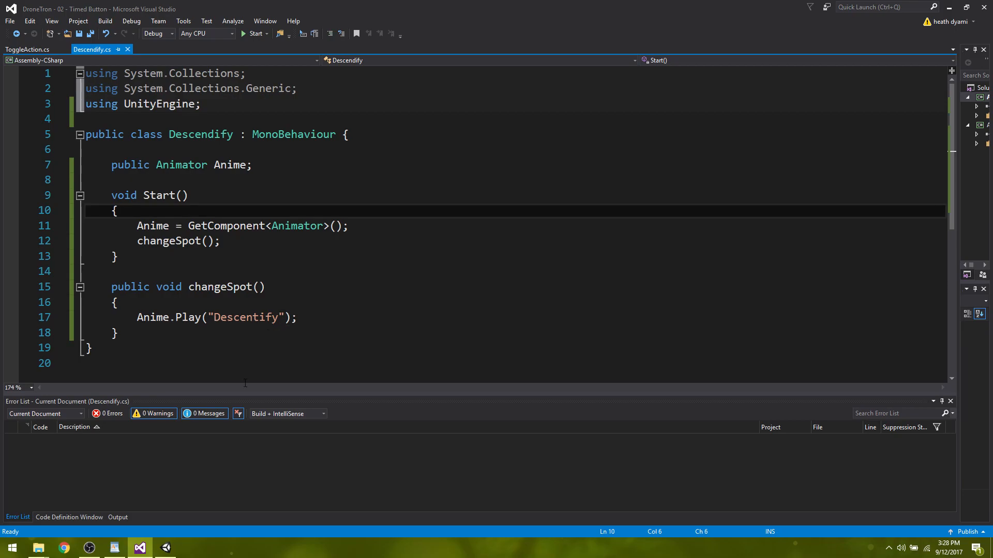
click(165, 554)
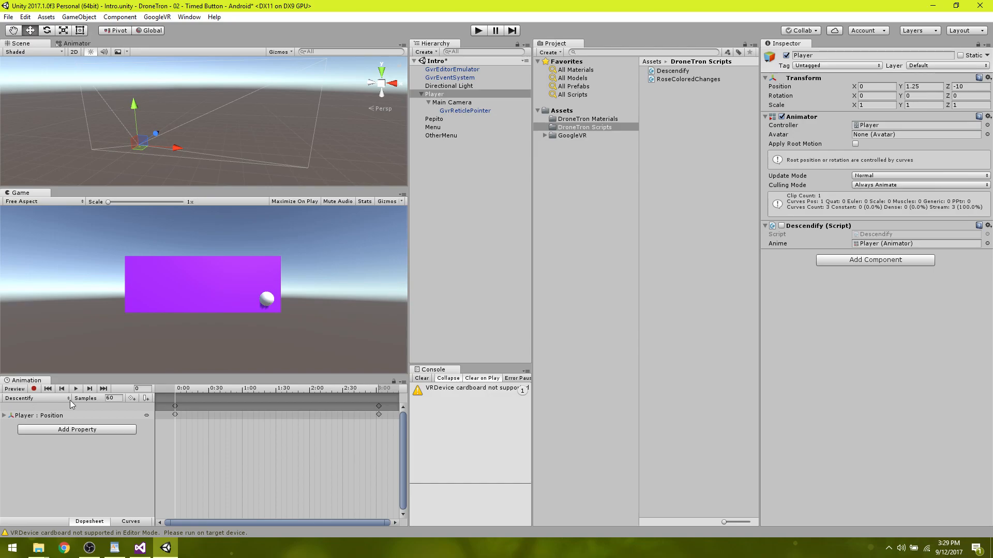
mouse_move(177, 393)
mouse_down()
mouse_move(366, 388)
mouse_move(160, 394)
mouse_up()
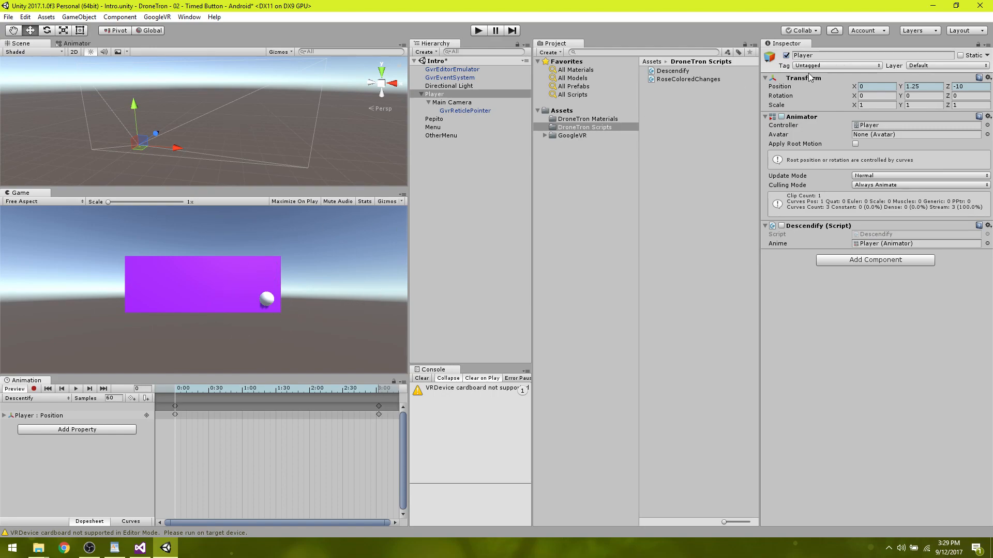
Minimize Unity and Visual Studio, and open Paint with a blank image.
click(933, 6)
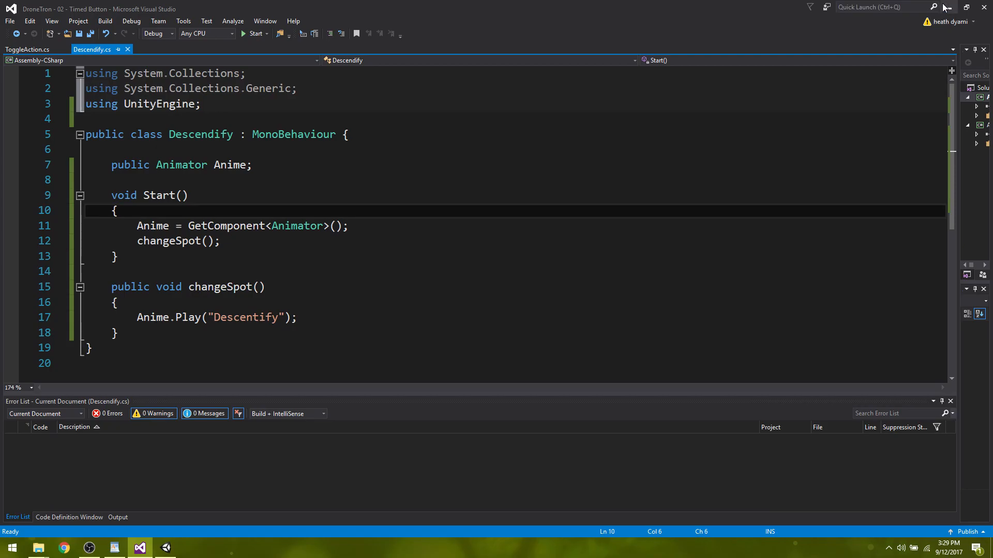
click(947, 8)
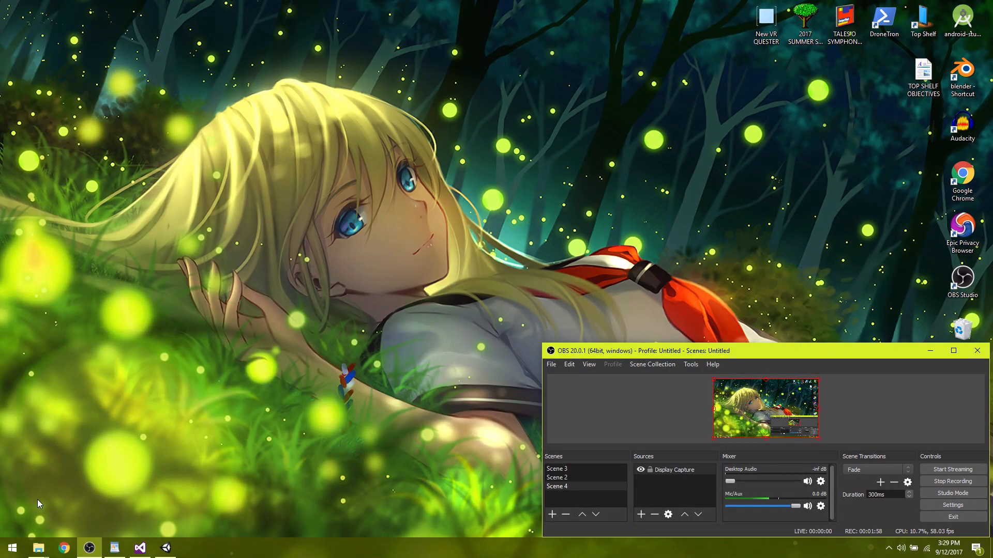
click(13, 547)
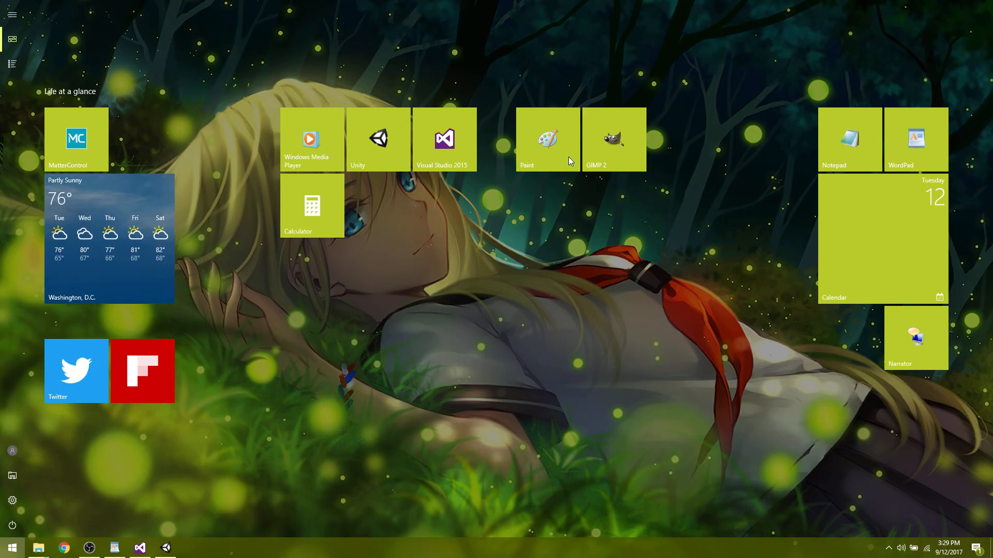
click(544, 141)
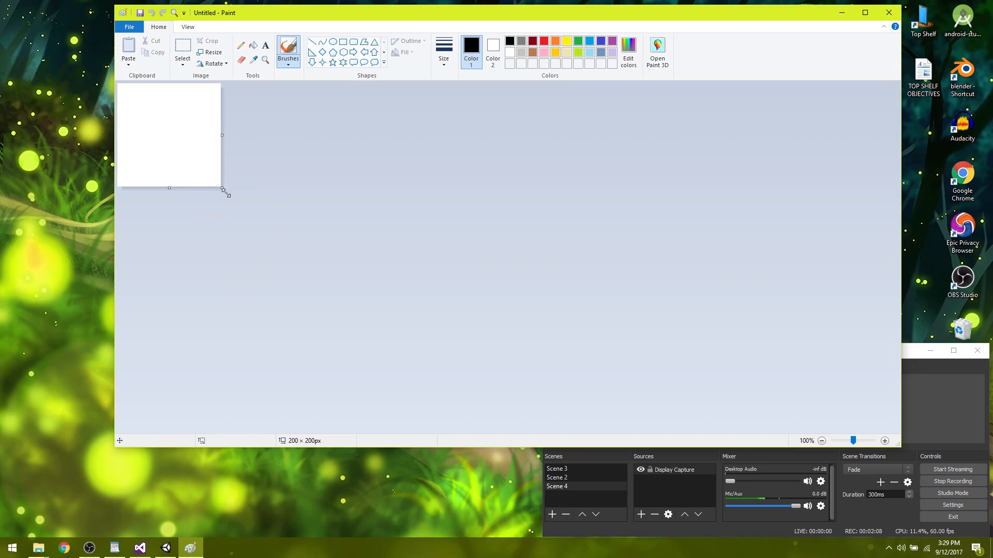
Size the blank canvas to 200 × 200 px, working at 300% magnification.
drag(221, 189, 200, 165)
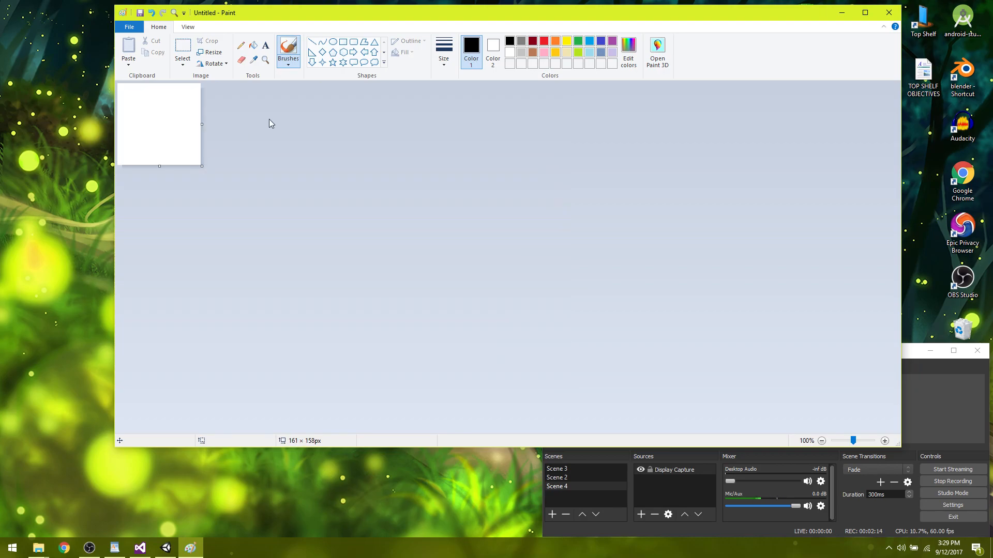
click(266, 59)
click(151, 123)
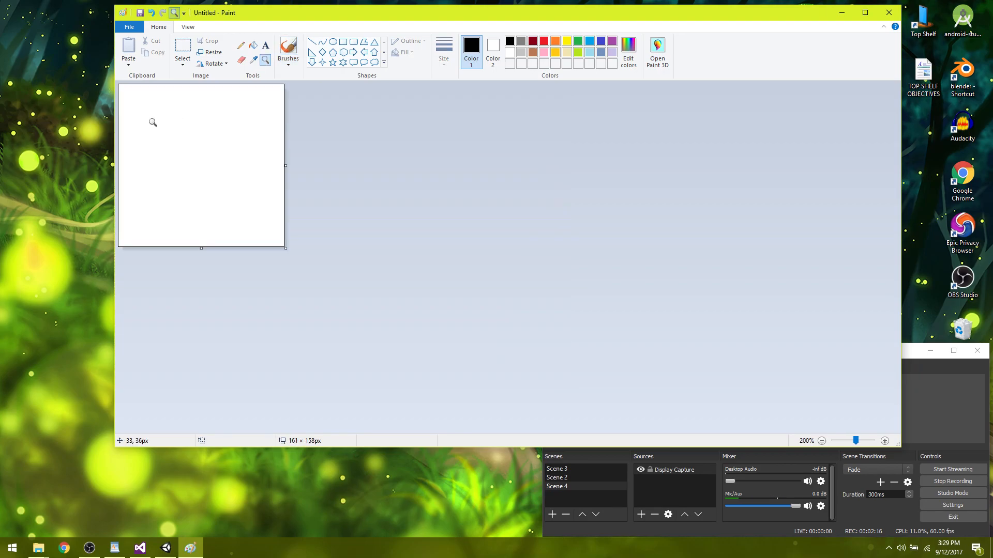
click(153, 122)
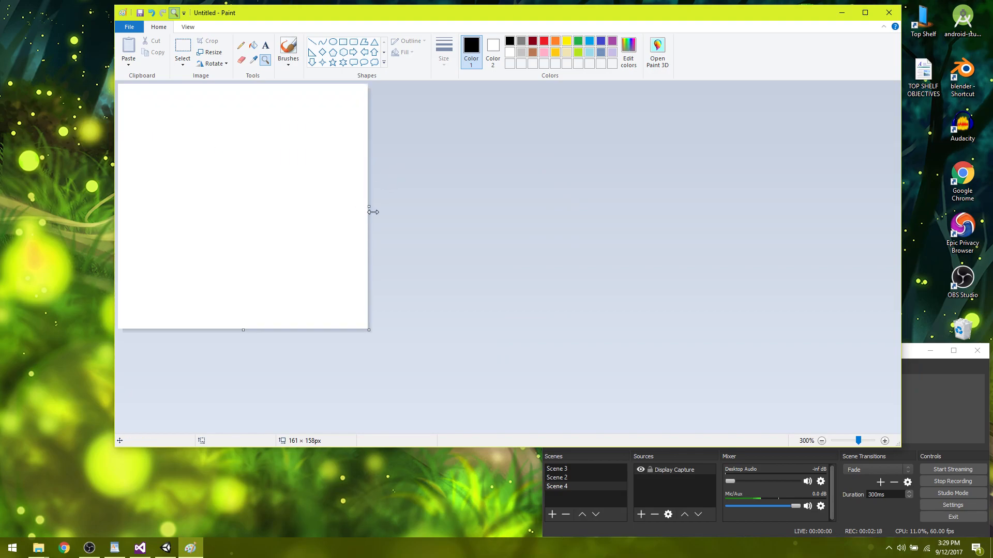
drag(370, 205, 429, 207)
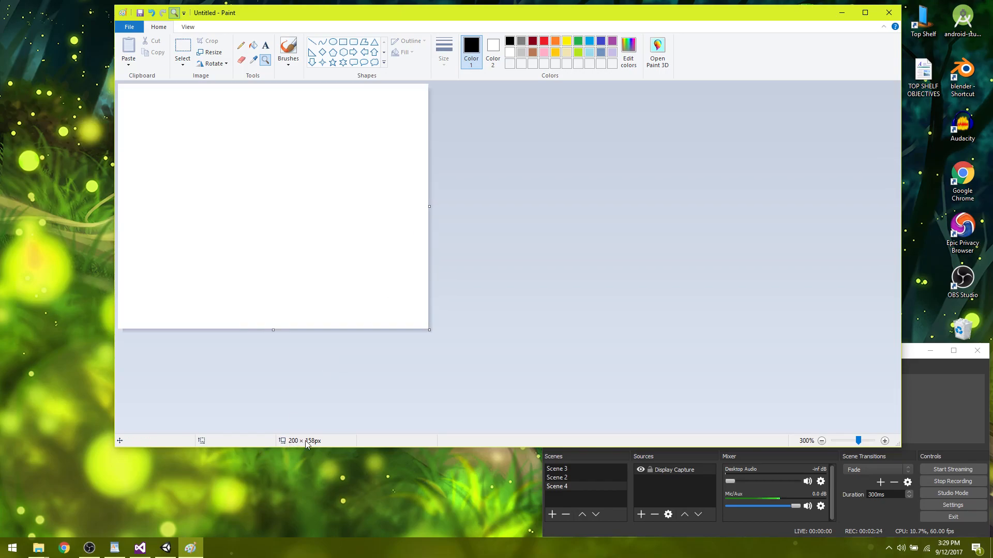
drag(274, 332, 295, 395)
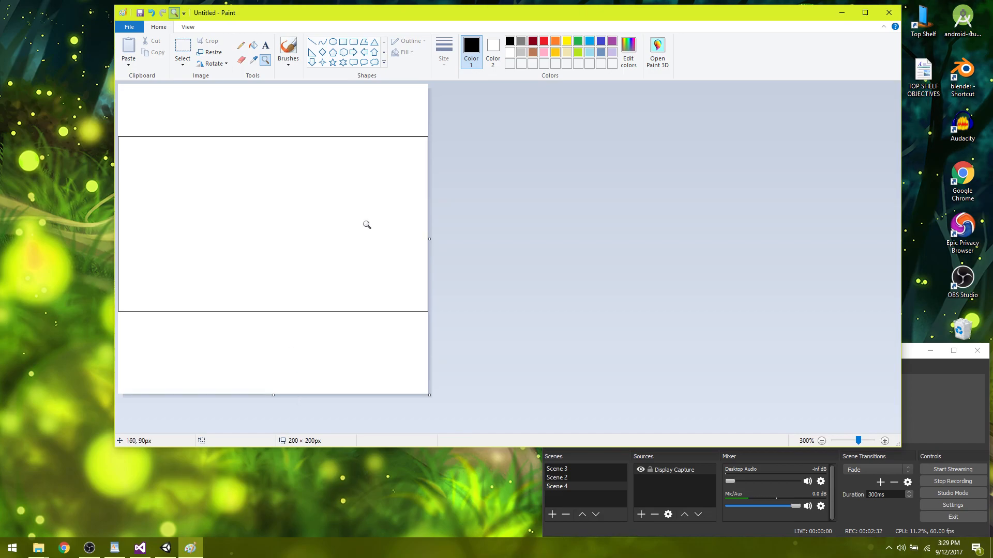
Draw a red circle outline of about 182 × 182 px on the canvas, using the thickest line size.
click(544, 43)
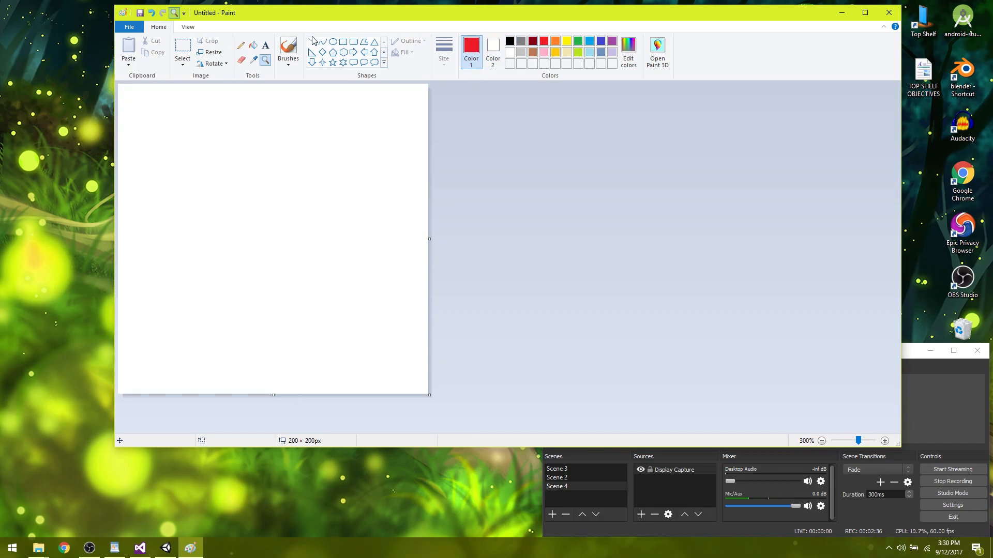
click(332, 42)
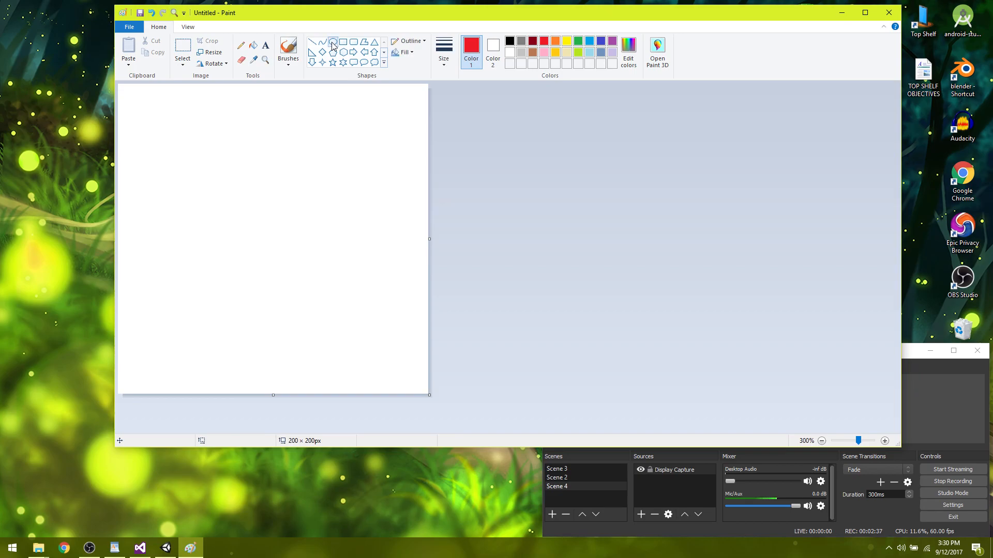
click(444, 66)
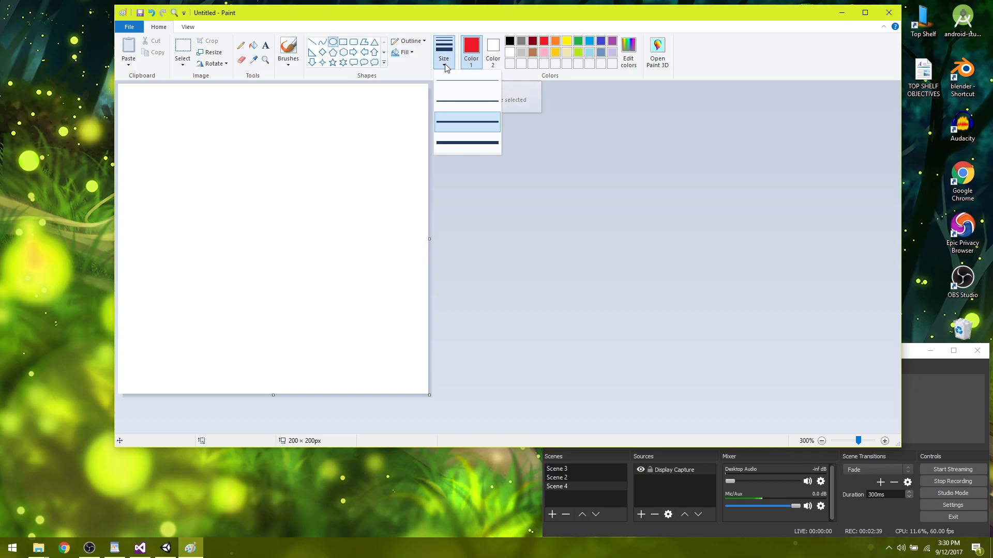
click(463, 147)
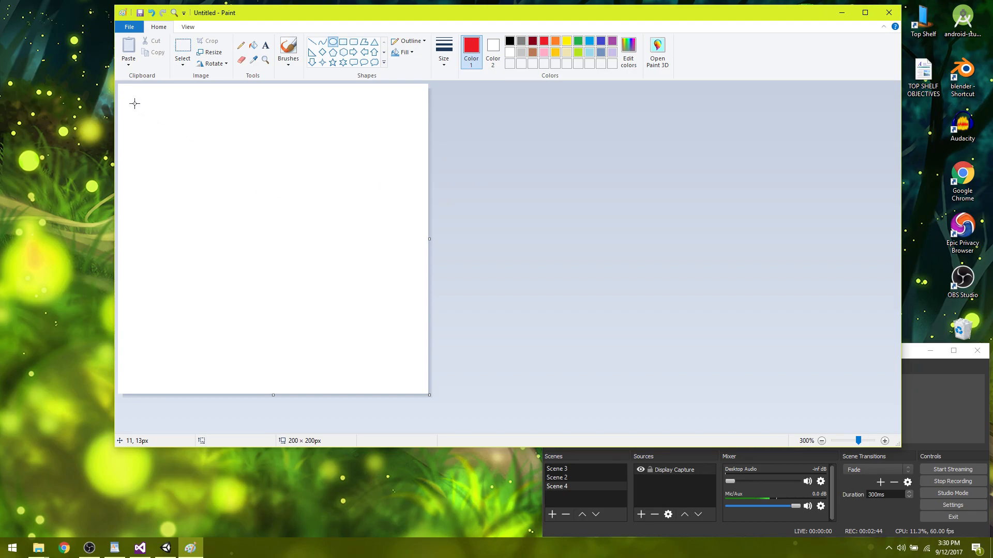
shift+drag(134, 103, 552, 387)
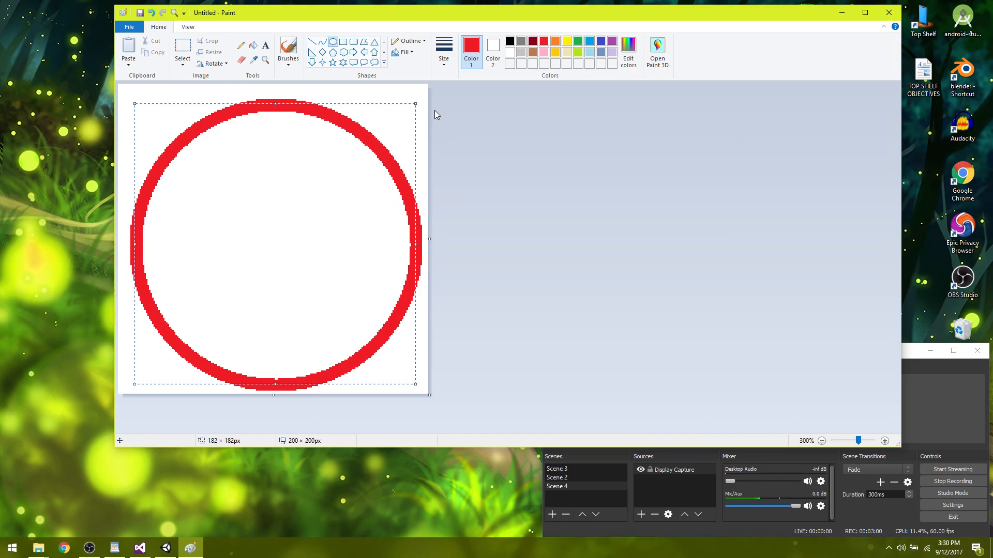
Stretch the red circle on all sides to about 194 × 194 px so it reaches the canvas edges, and deselect it.
drag(276, 104, 277, 87)
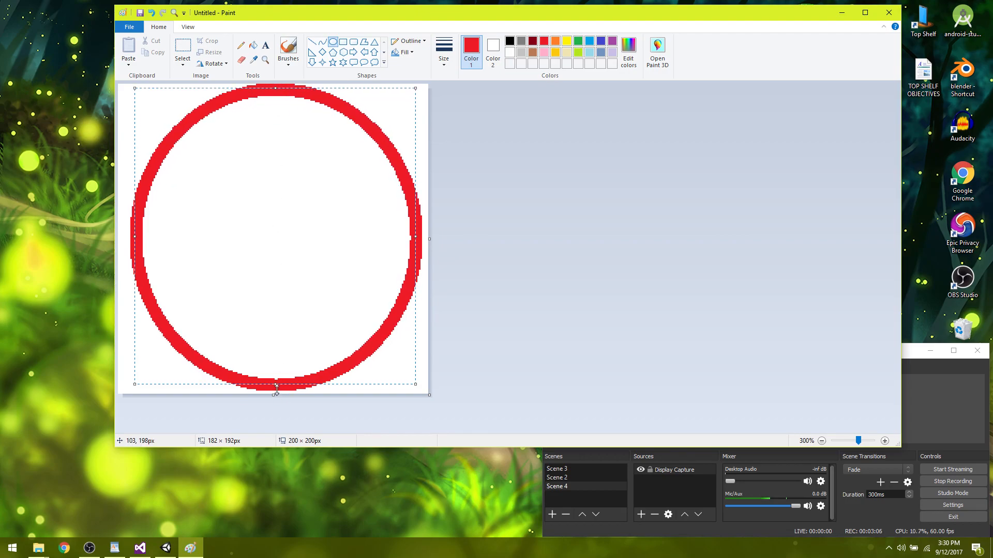
drag(276, 387, 276, 388)
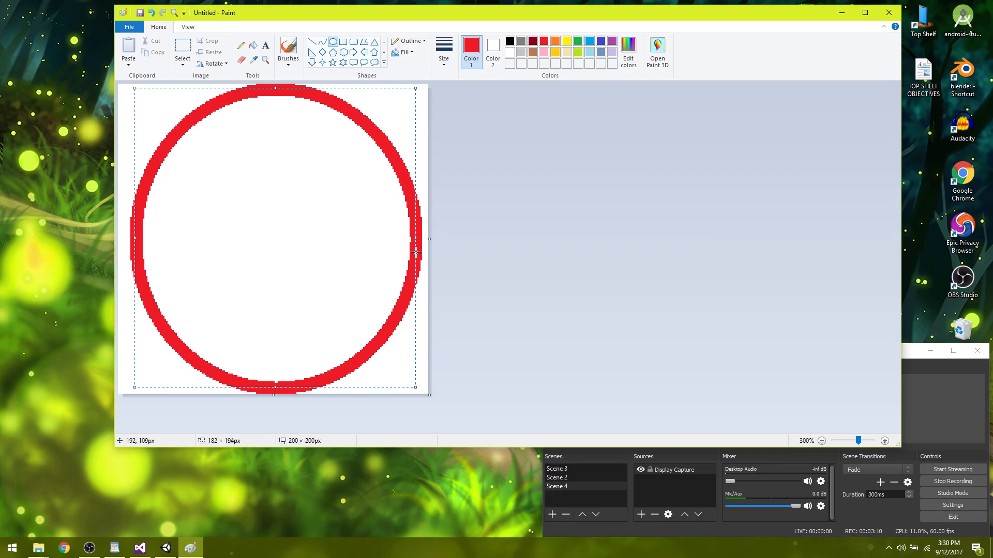
drag(419, 239, 422, 238)
drag(135, 240, 123, 238)
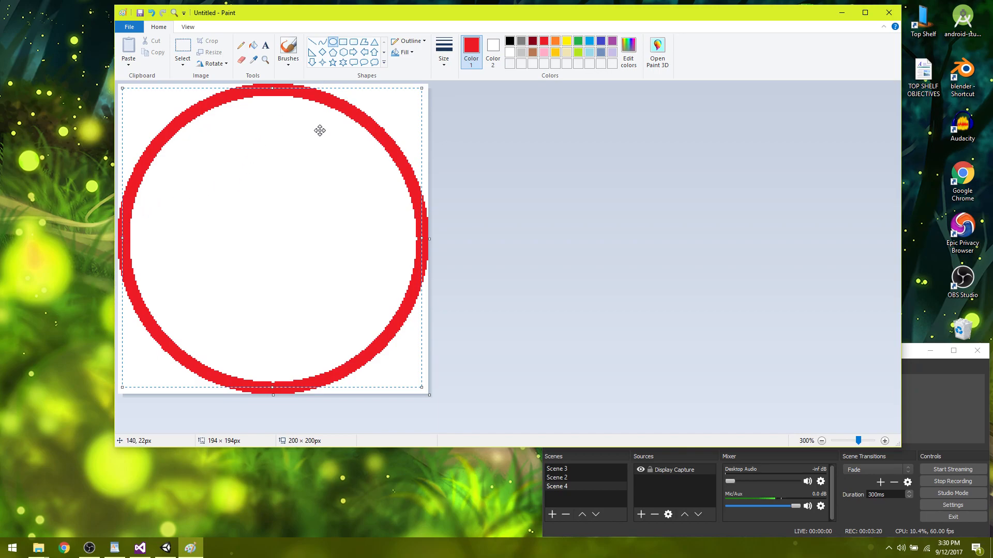
click(448, 178)
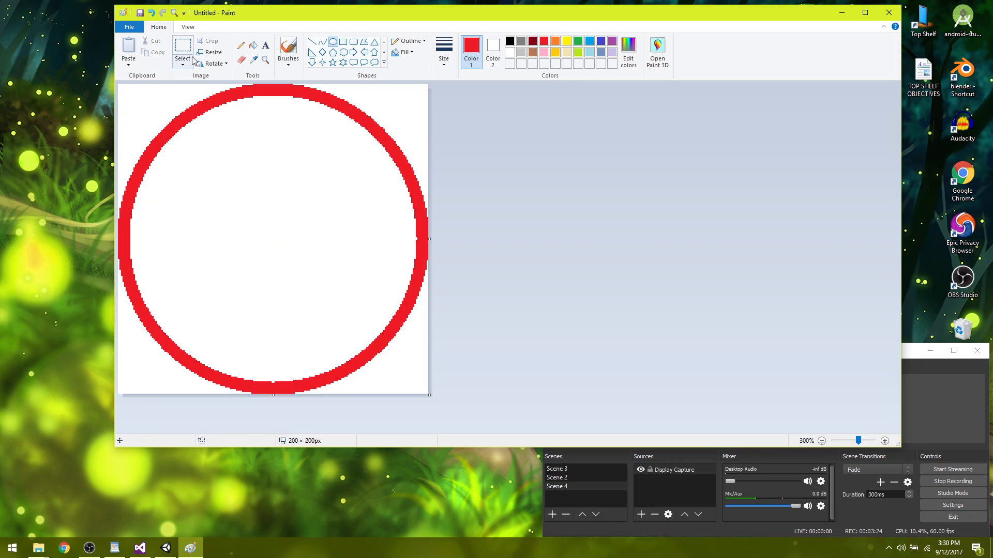
Save the drawing to the Desktop as a PNG picture named TheCircle.
click(139, 29)
mouse_move(169, 111)
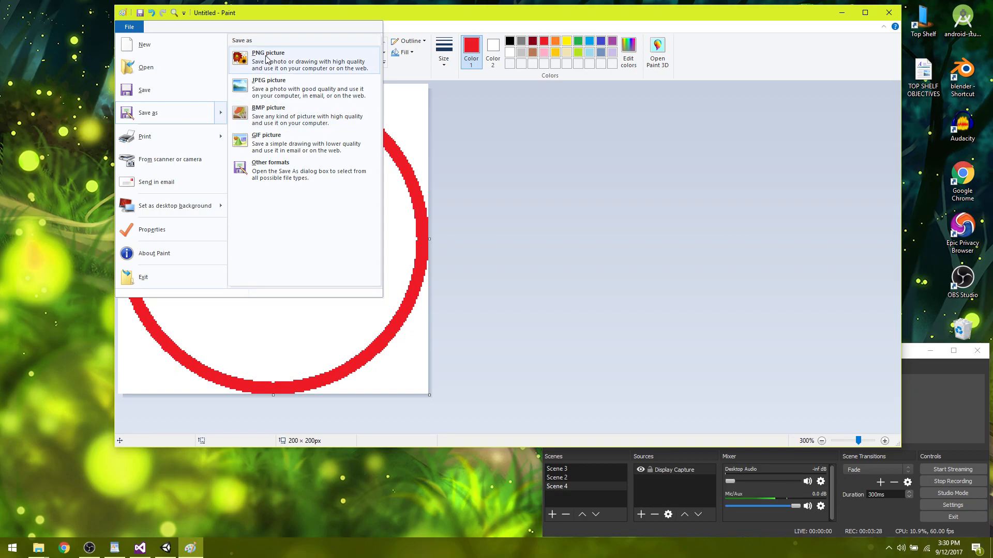
click(341, 63)
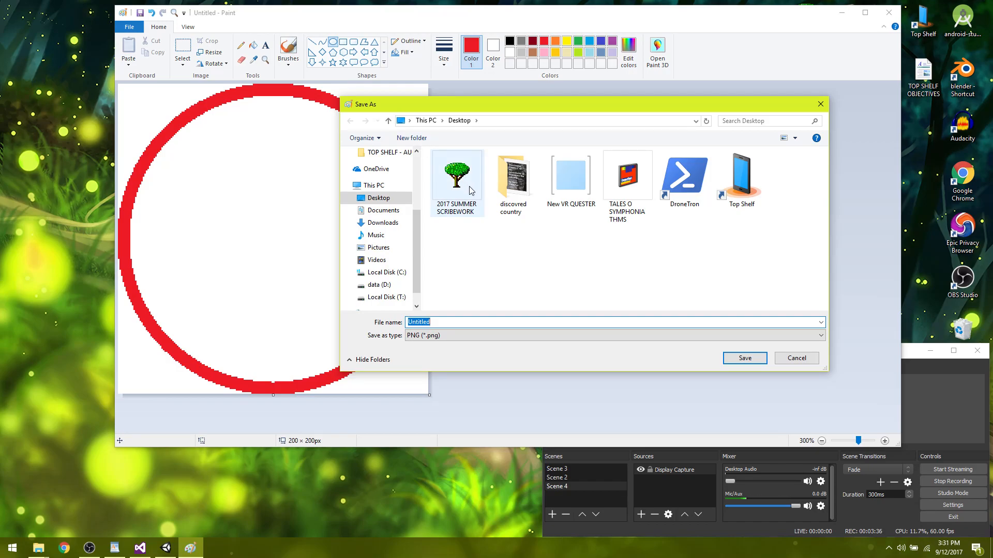
text(TheCircle)
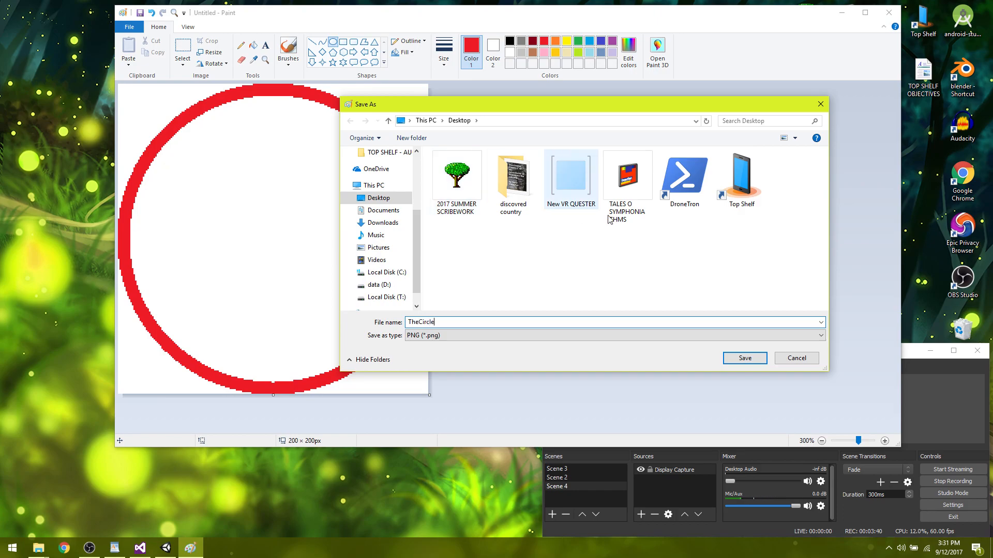
click(753, 359)
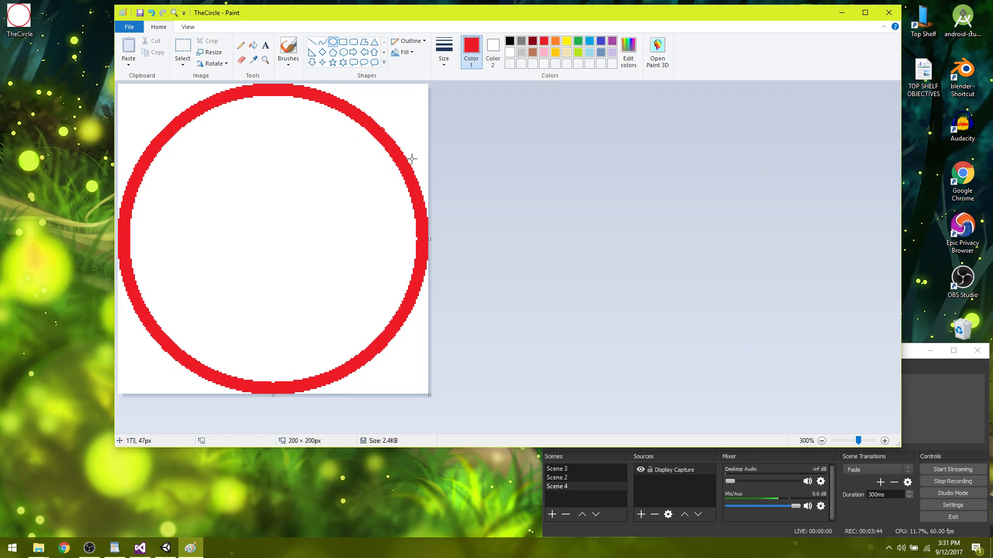
Close Paint, launch GIMP 2 and load the TheCircle image from the desktop into it.
click(889, 12)
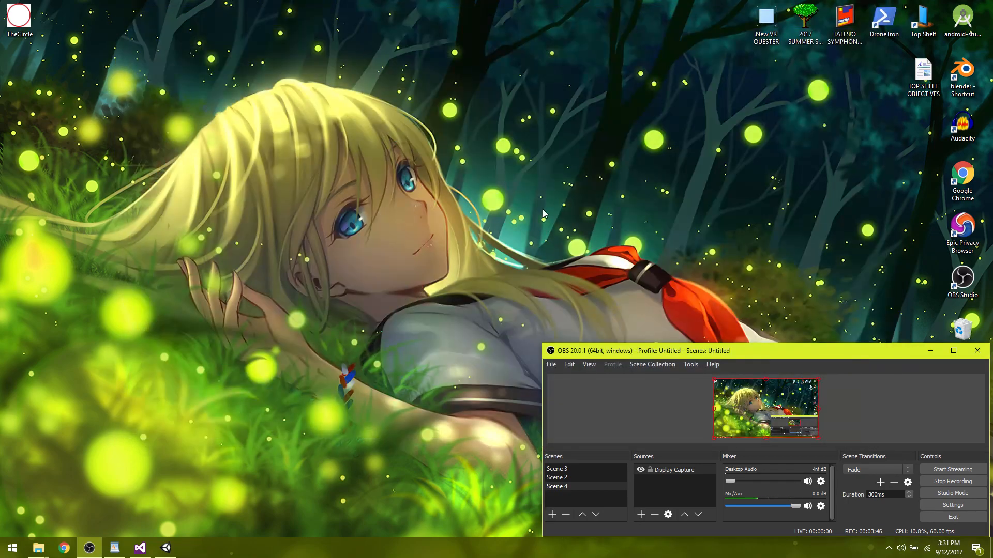
click(14, 555)
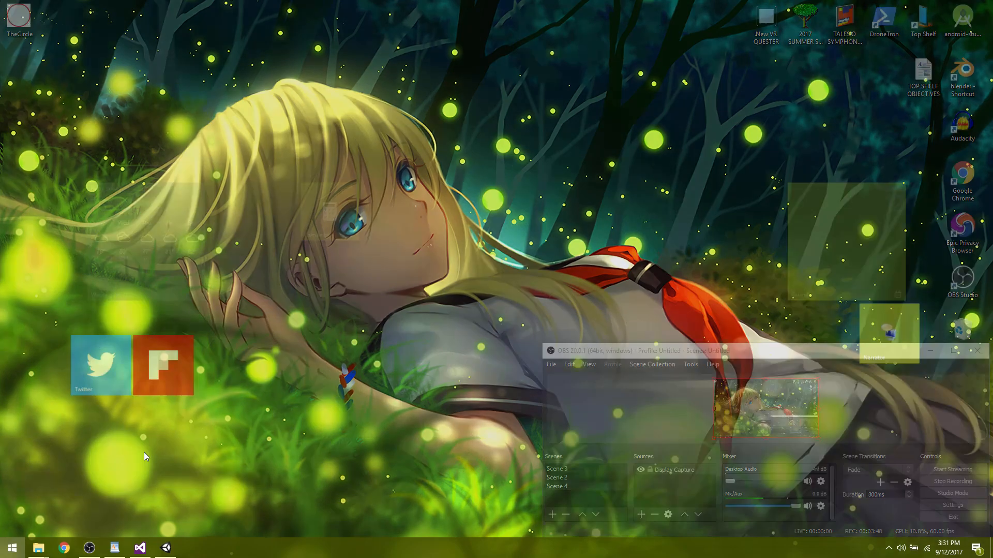
click(607, 140)
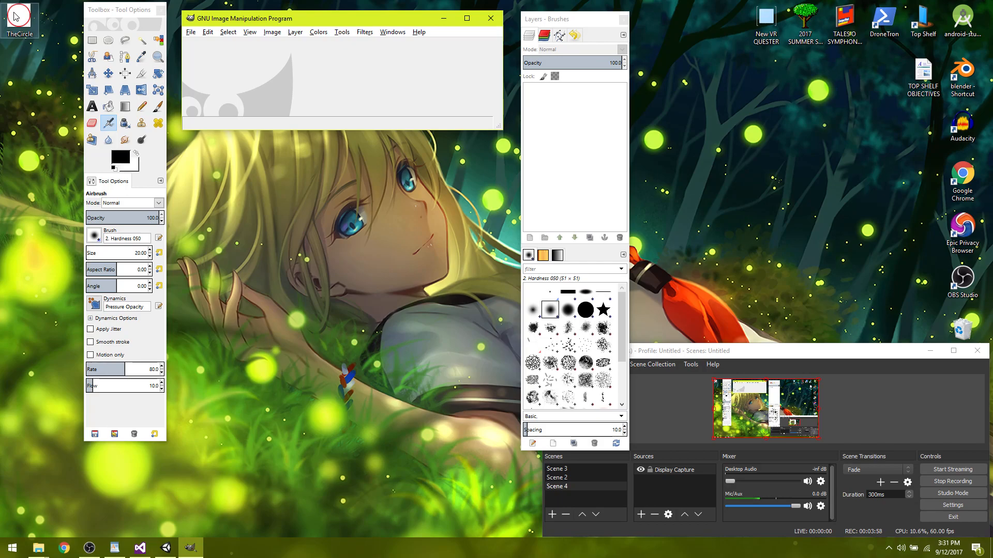
drag(15, 16, 321, 78)
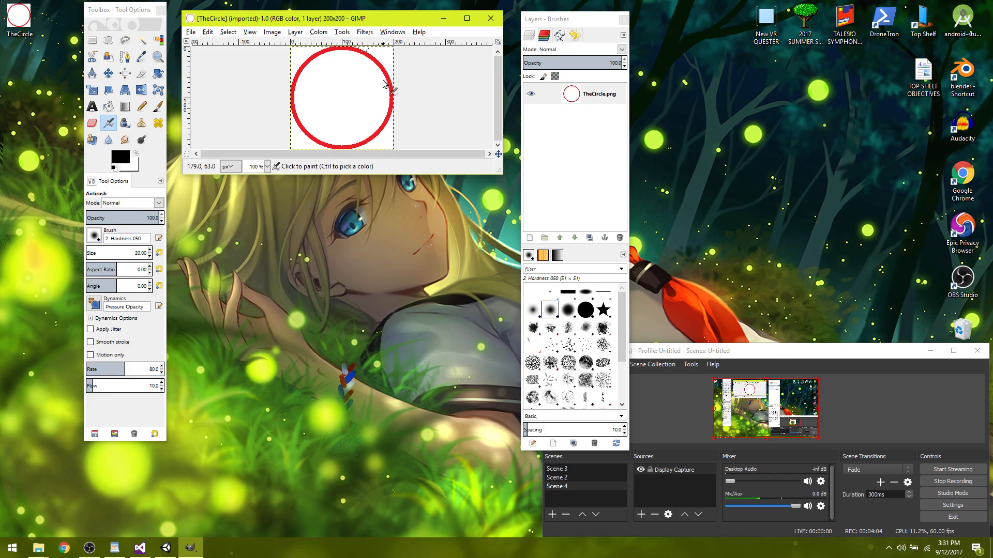
Add an alpha channel to the TheCircle.png layer.
click(578, 98)
right_click(578, 98)
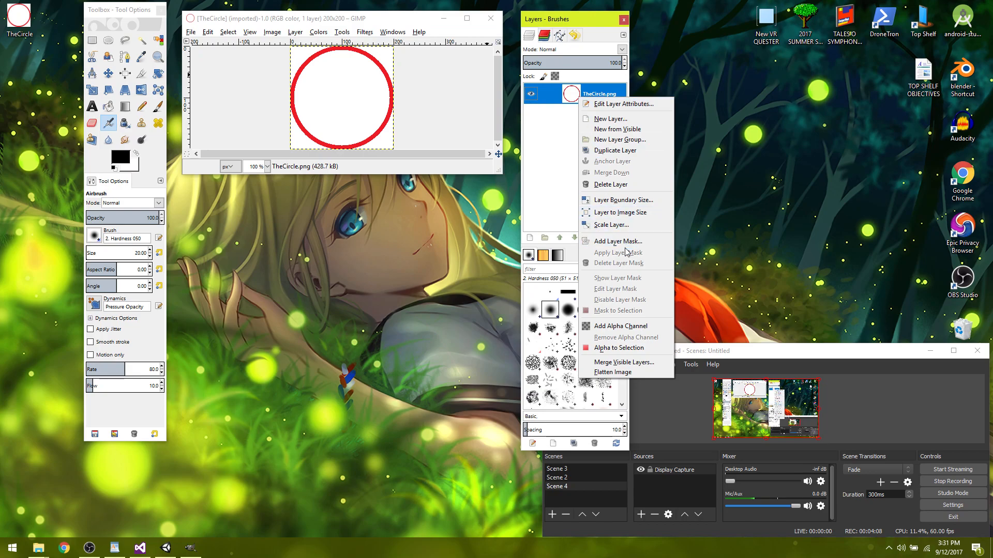
click(637, 326)
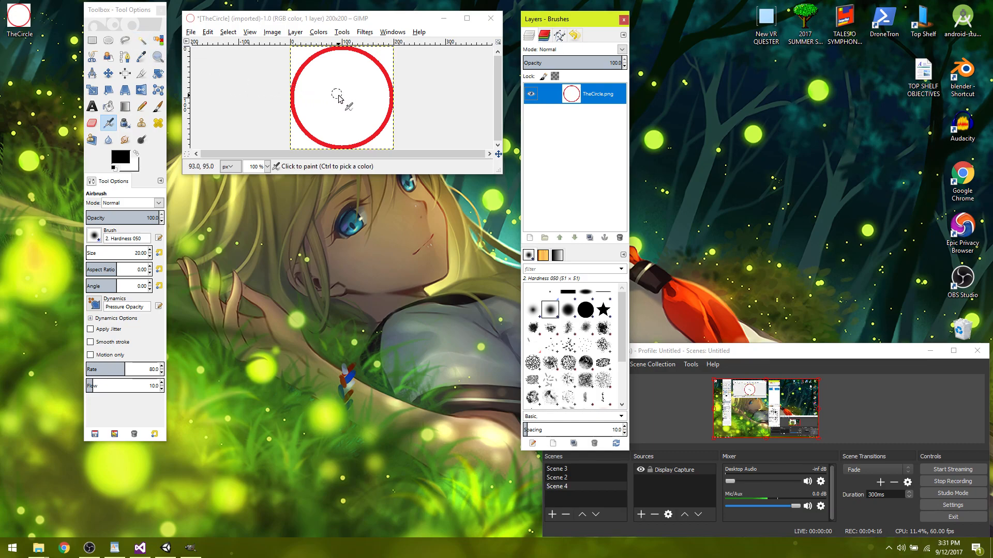
Select the white area inside the red ring with Fuzzy Select and delete it to transparency.
click(141, 40)
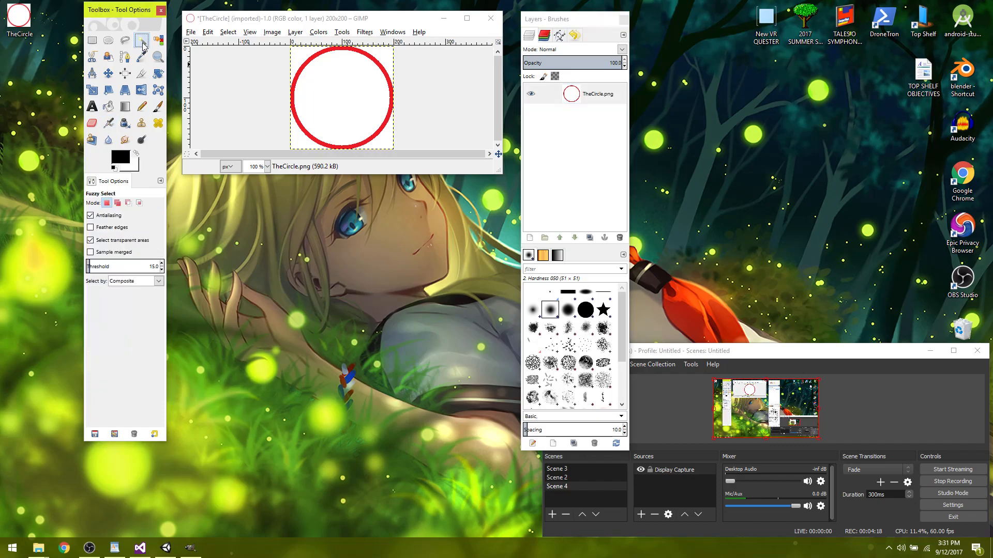
click(340, 100)
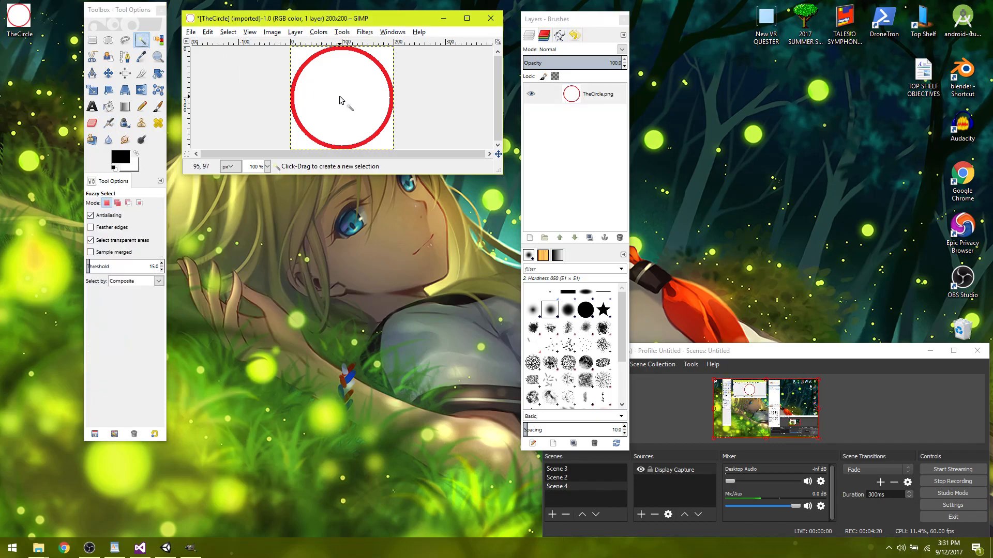
key(Delete)
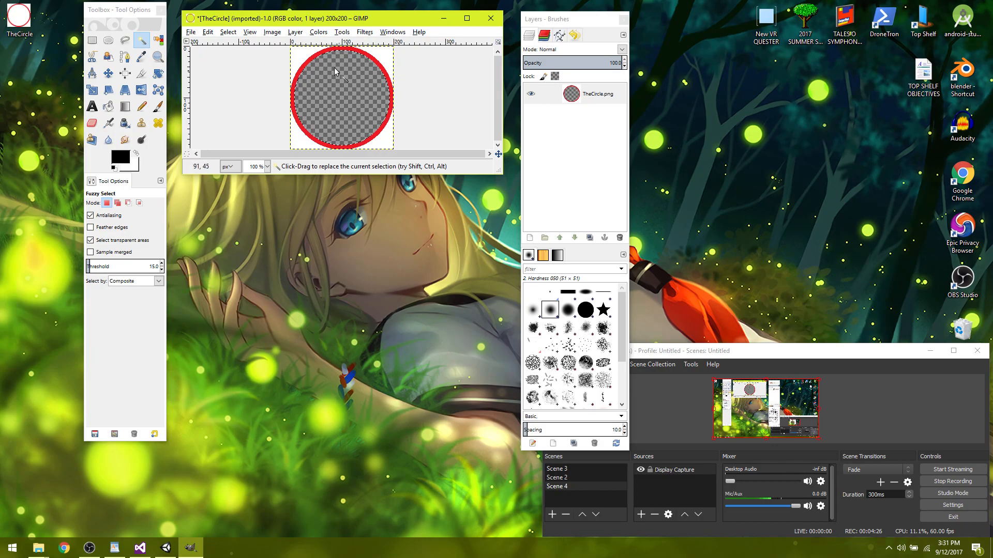
Select and delete the white area in each of the four corners outside the red ring.
click(301, 58)
key(Delete)
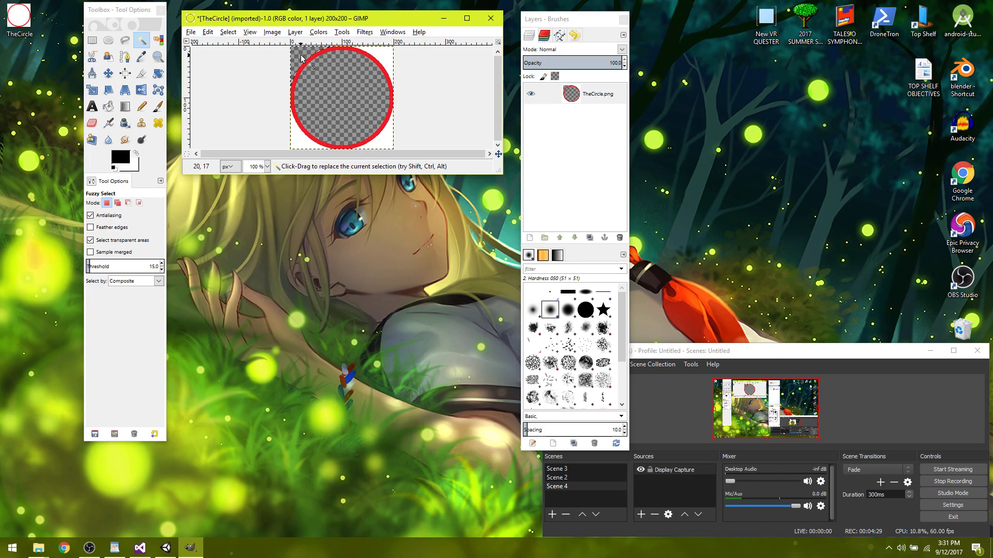
click(387, 57)
key(Delete)
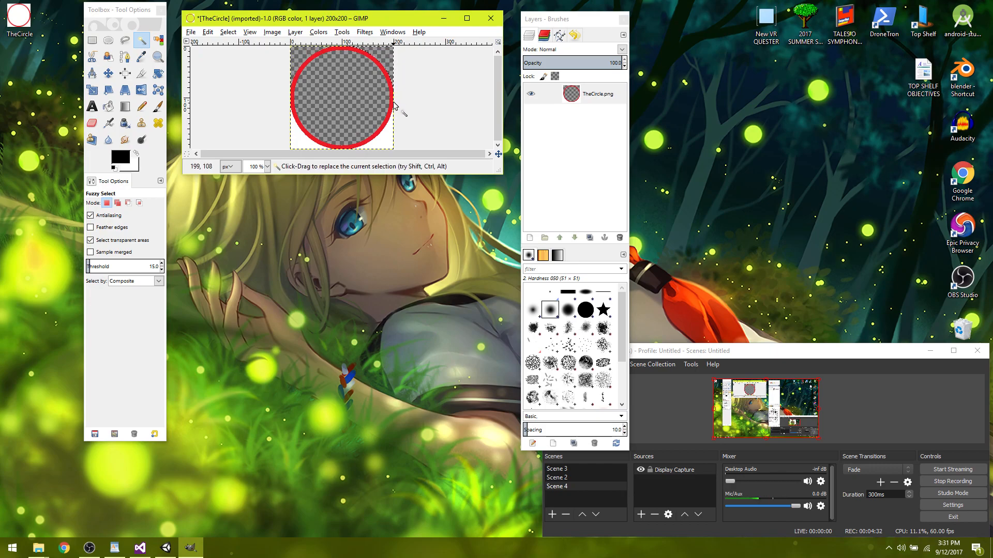
click(386, 141)
key(Delete)
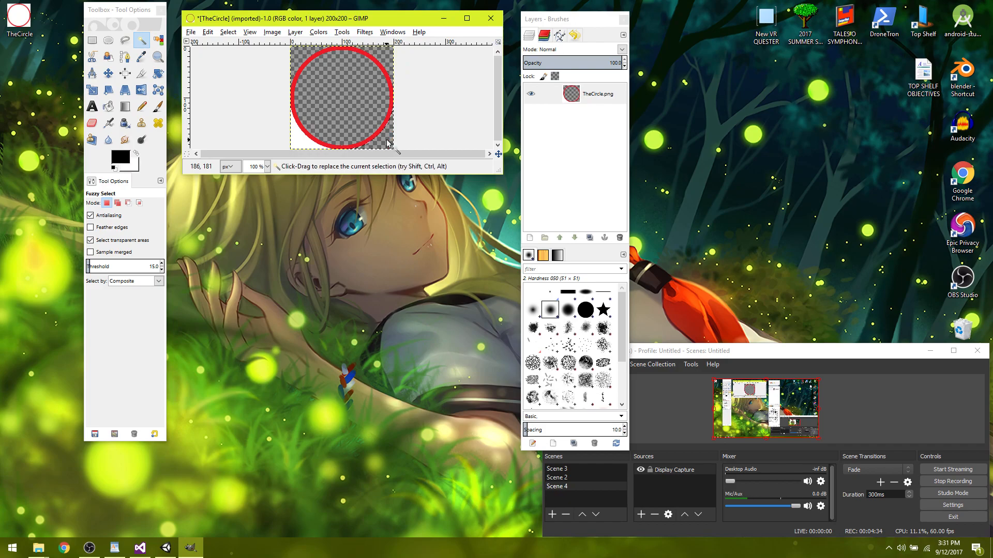
click(303, 140)
key(Delete)
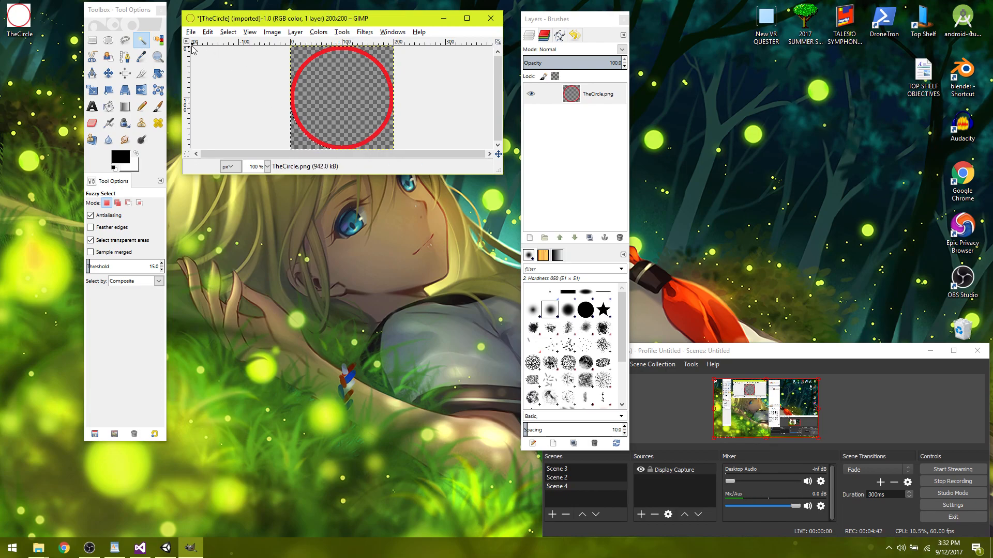
Overwrite TheCircle.png with the edited image, close it without saving a project file, and quit GIMP.
click(191, 33)
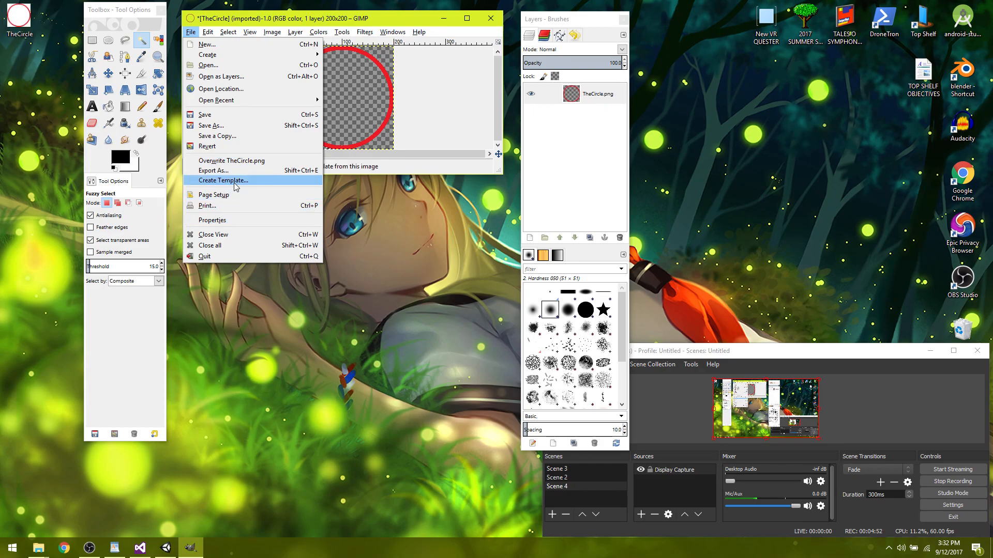
click(231, 161)
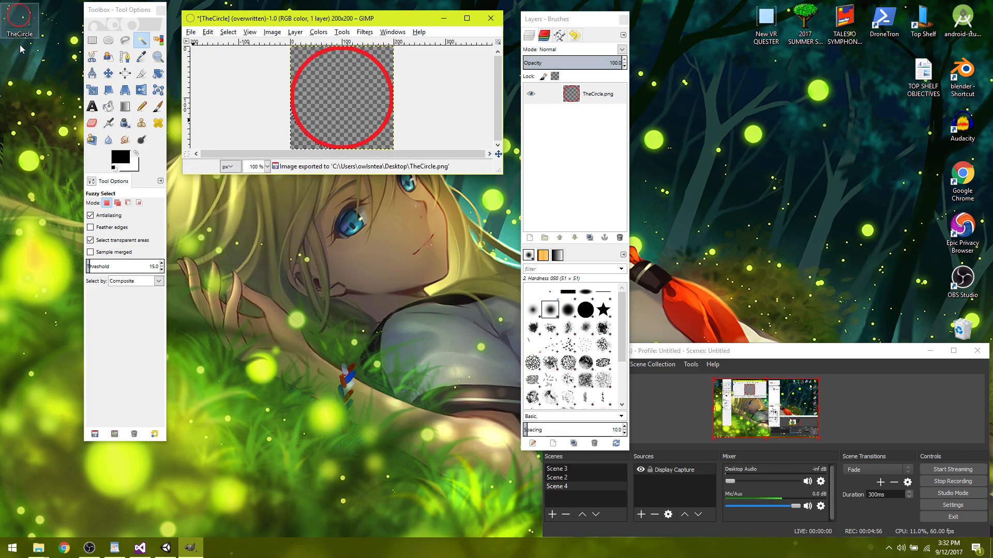
mouse_move(21, 18)
mouse_down()
mouse_move(243, 252)
mouse_move(305, 290)
mouse_move(336, 248)
mouse_move(318, 236)
mouse_move(341, 228)
mouse_move(384, 238)
mouse_move(437, 318)
mouse_move(489, 362)
mouse_move(297, 310)
mouse_move(145, 127)
mouse_move(4, 25)
mouse_move(31, 22)
mouse_up()
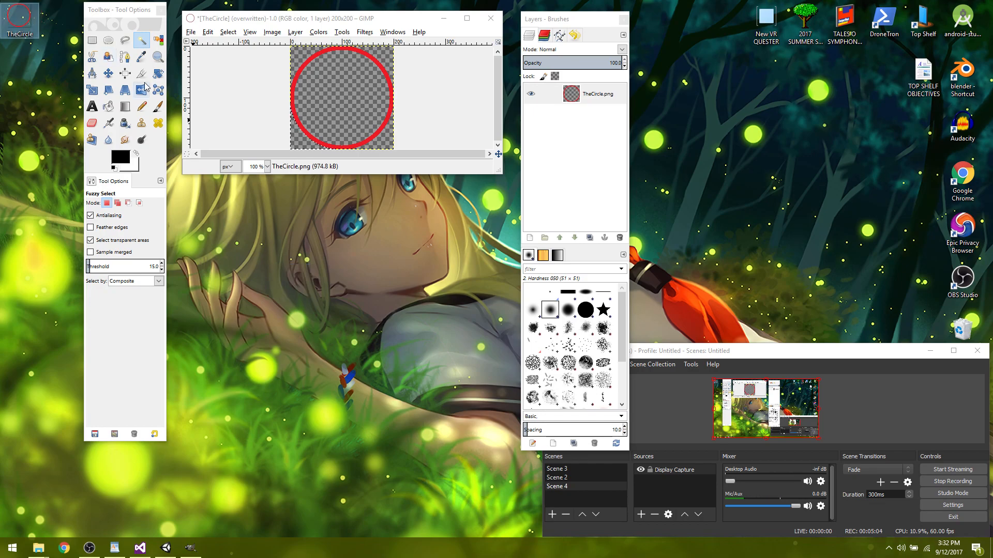
click(491, 18)
click(370, 166)
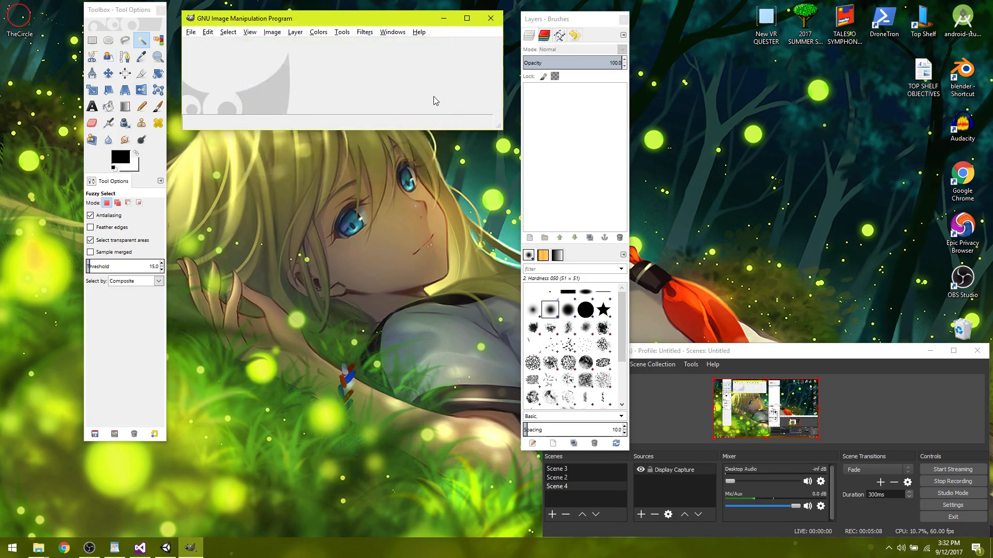
click(491, 18)
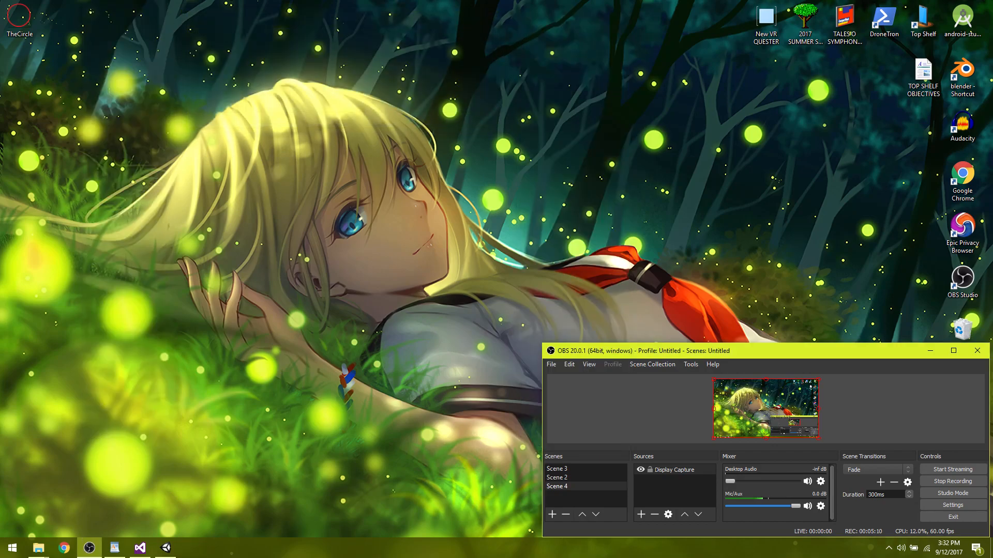
Import TheCircle from the desktop into Unity's DroneTron Materials folder and apply the texture type Sprite (2D and UI) to it.
drag(18, 23, 594, 119)
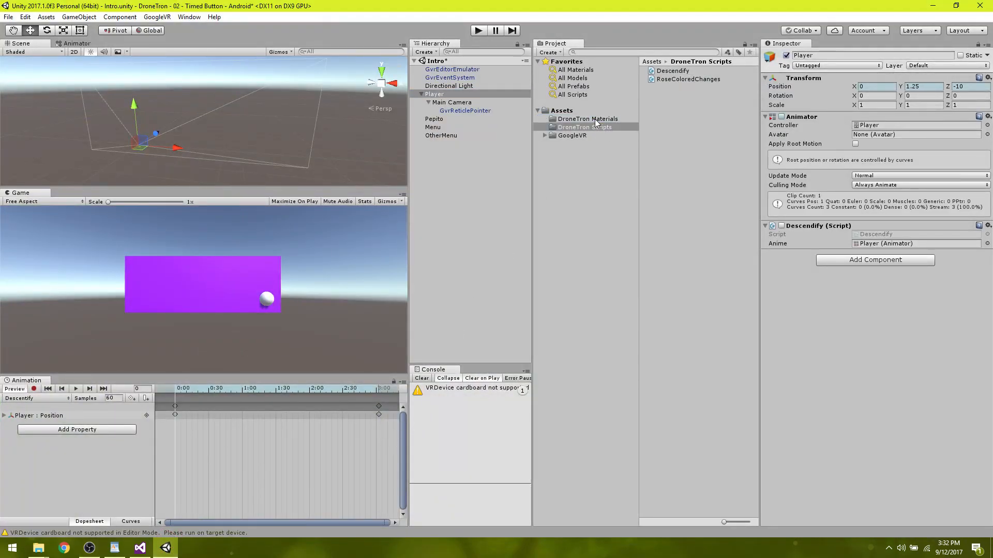
click(595, 121)
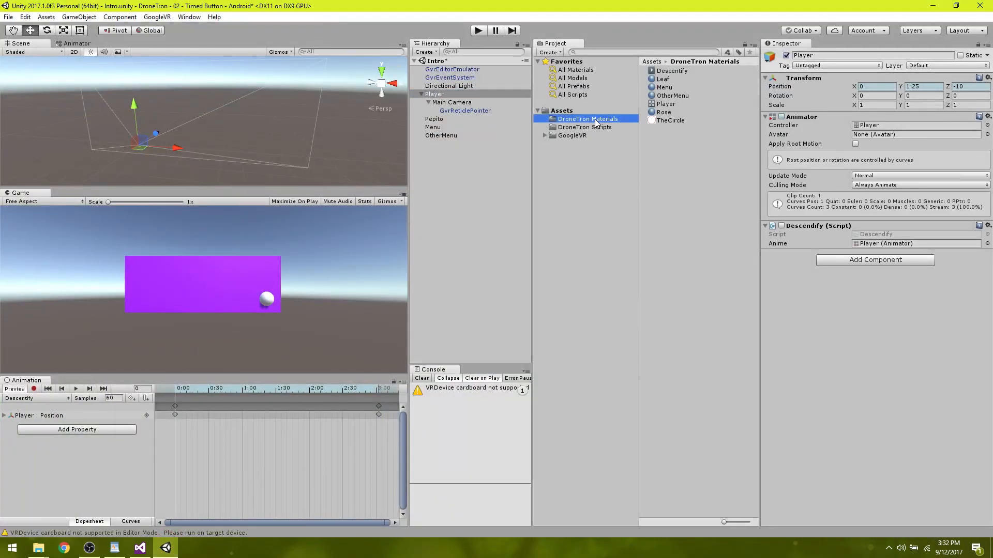
click(656, 120)
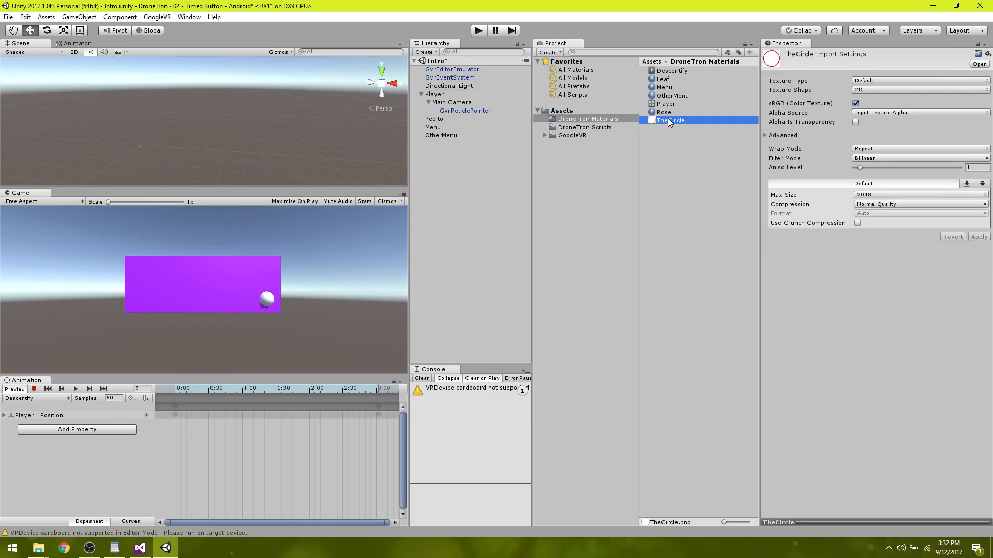
click(861, 81)
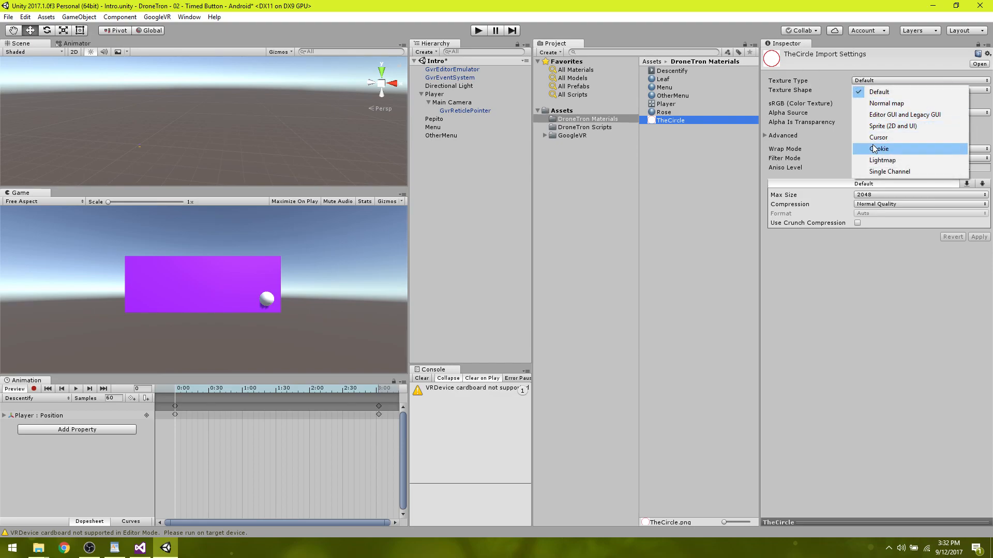
click(894, 127)
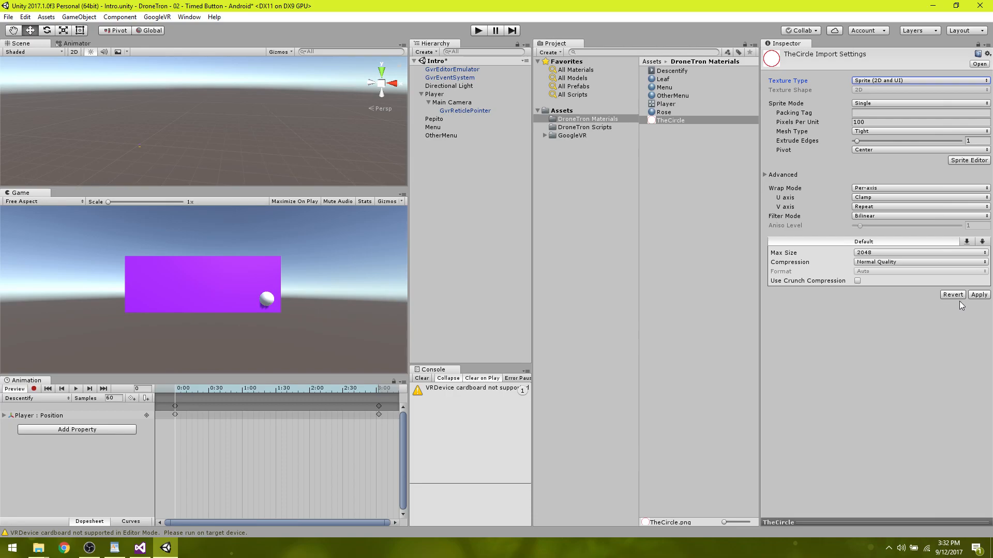
click(979, 295)
Add a UI Canvas as a child of Player and a UI Image inside that Canvas.
click(440, 95)
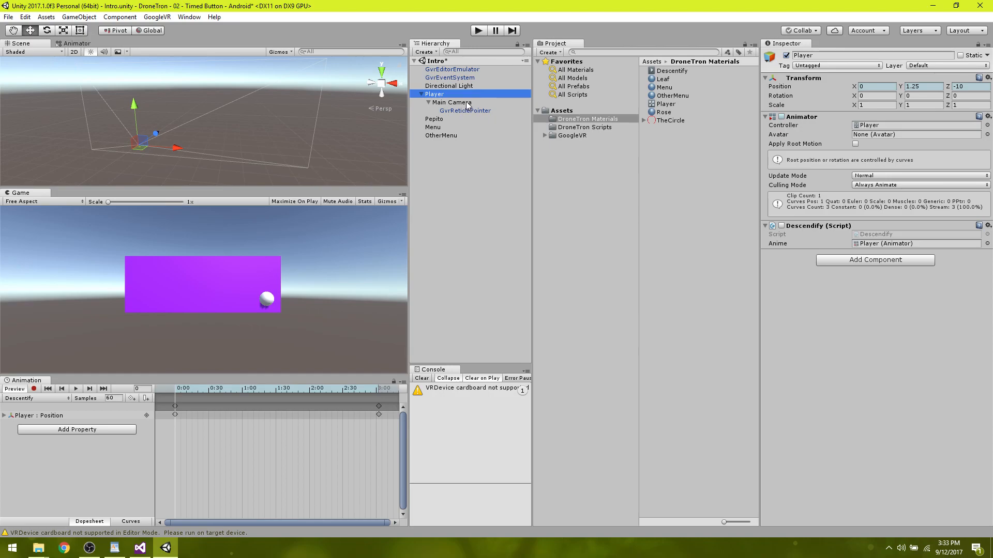
right_click(436, 94)
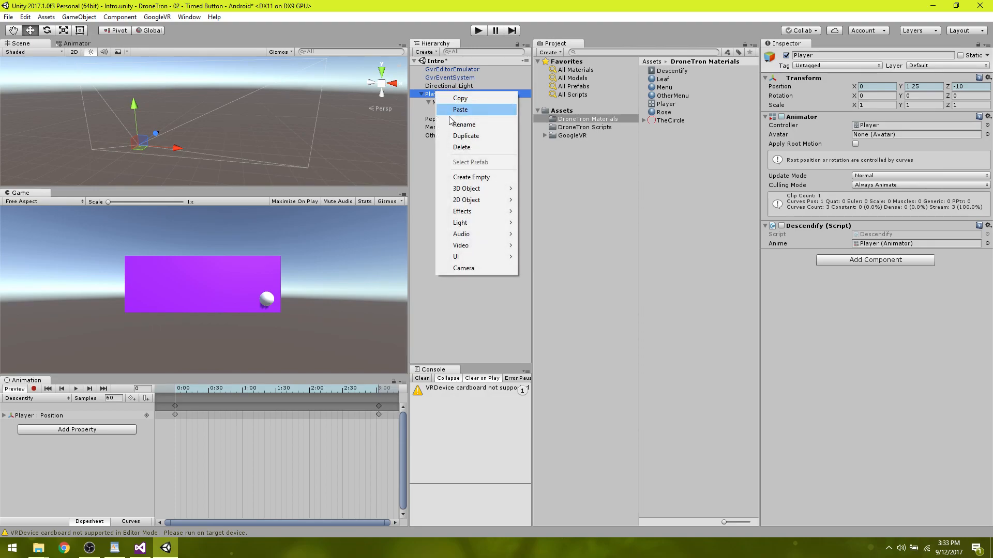
mouse_move(491, 258)
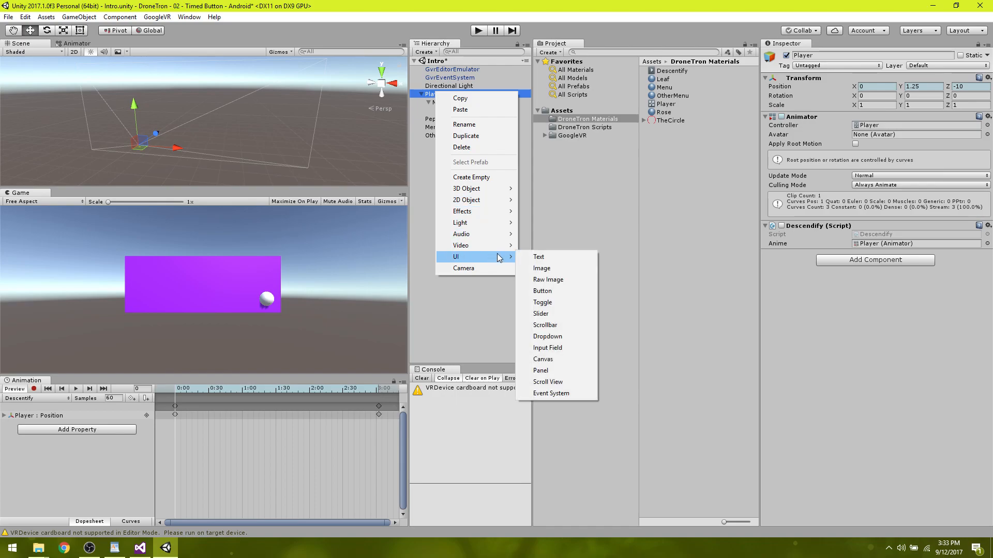
click(556, 362)
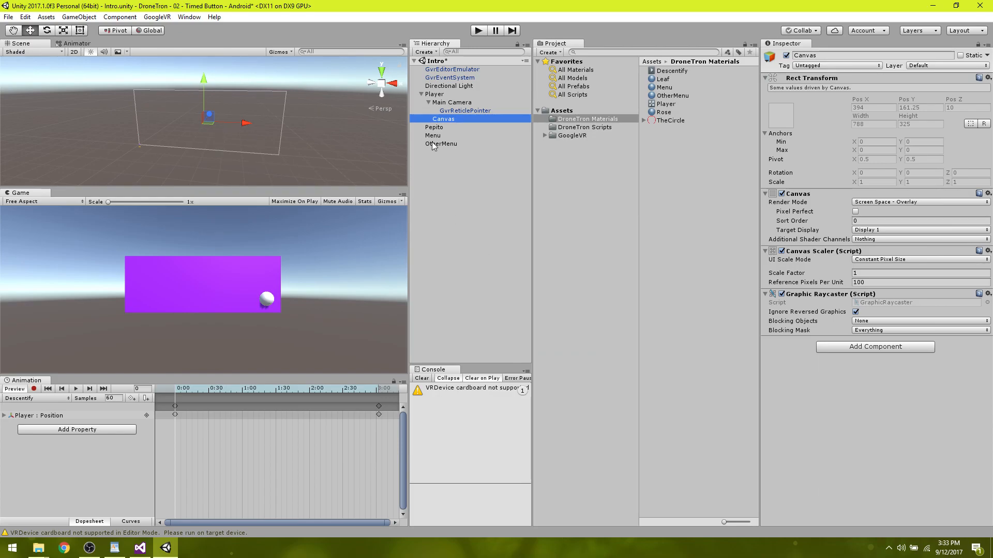
right_click(450, 121)
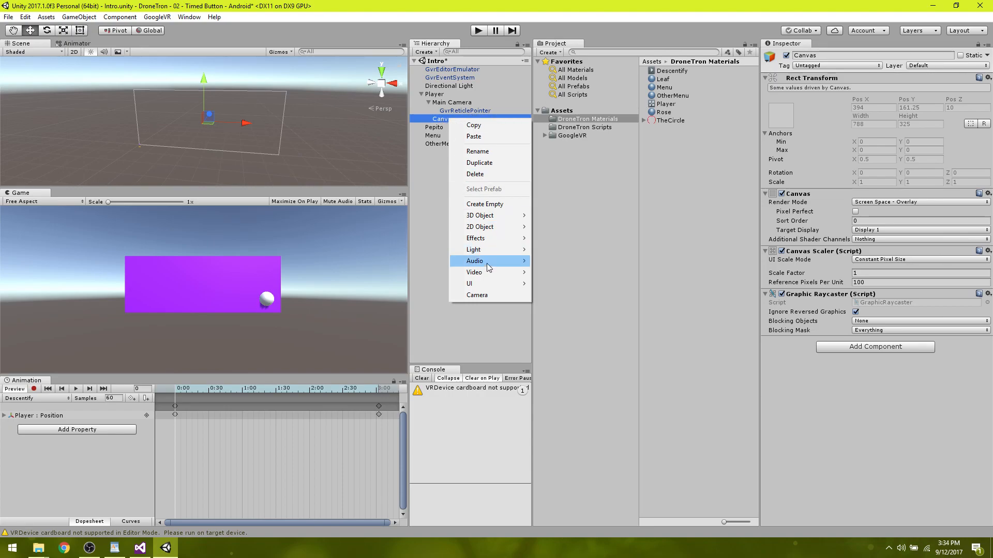
mouse_move(492, 286)
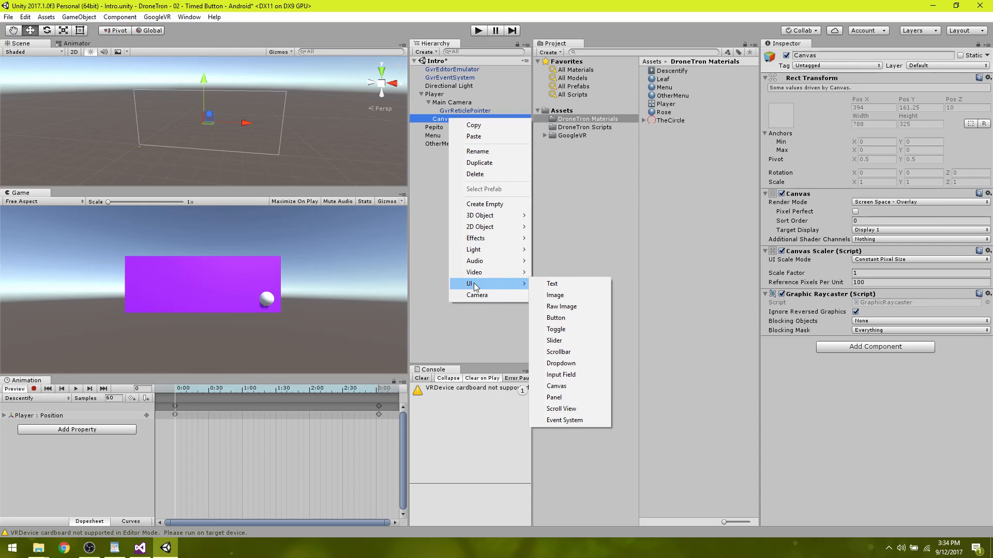
click(572, 296)
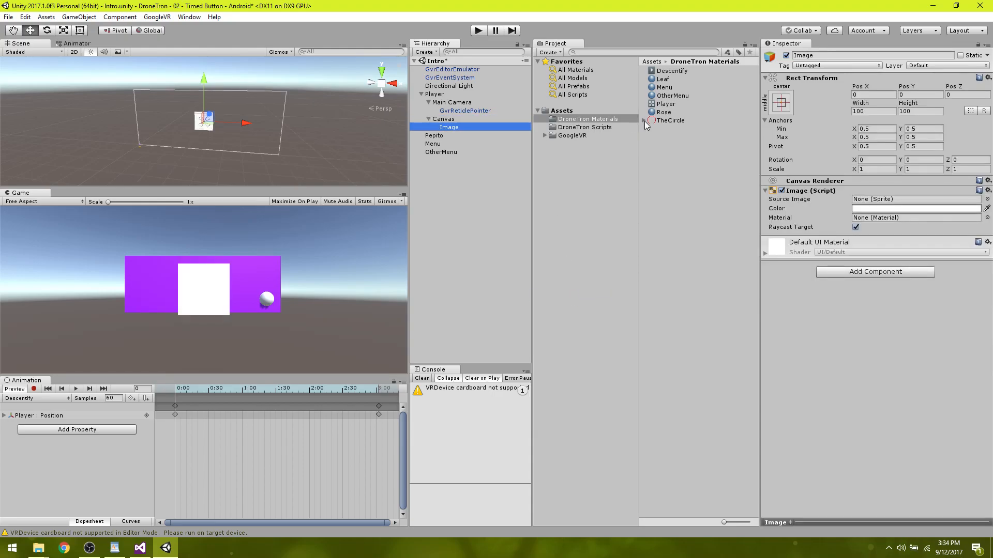
Assign the TheCircle sprite as the source image of the Canvas's Image object.
click(449, 128)
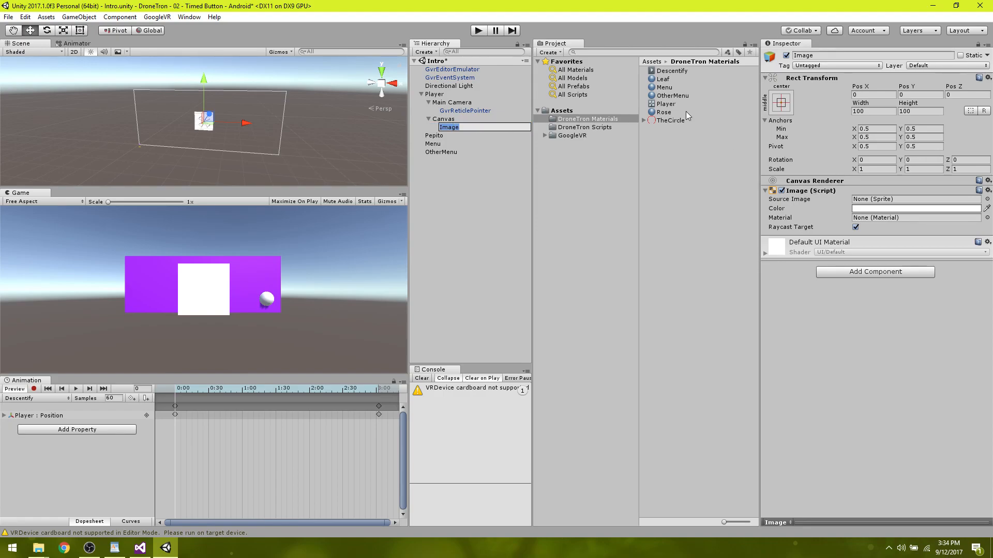
click(668, 121)
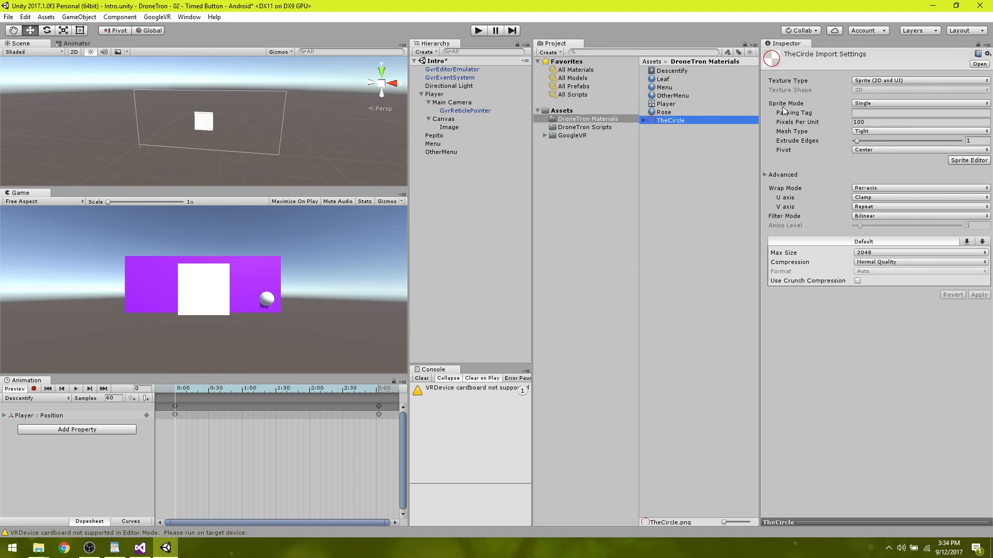
click(453, 129)
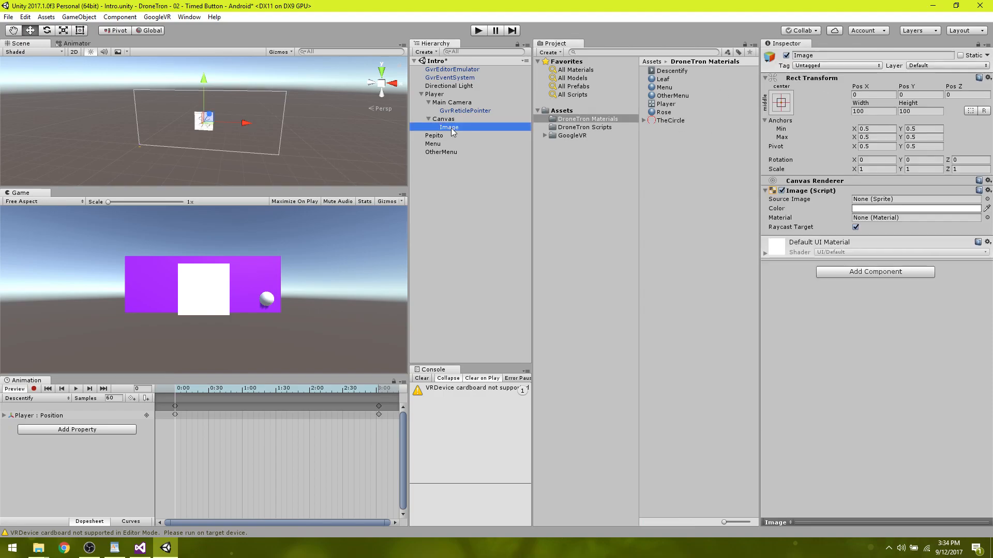
drag(671, 120, 869, 202)
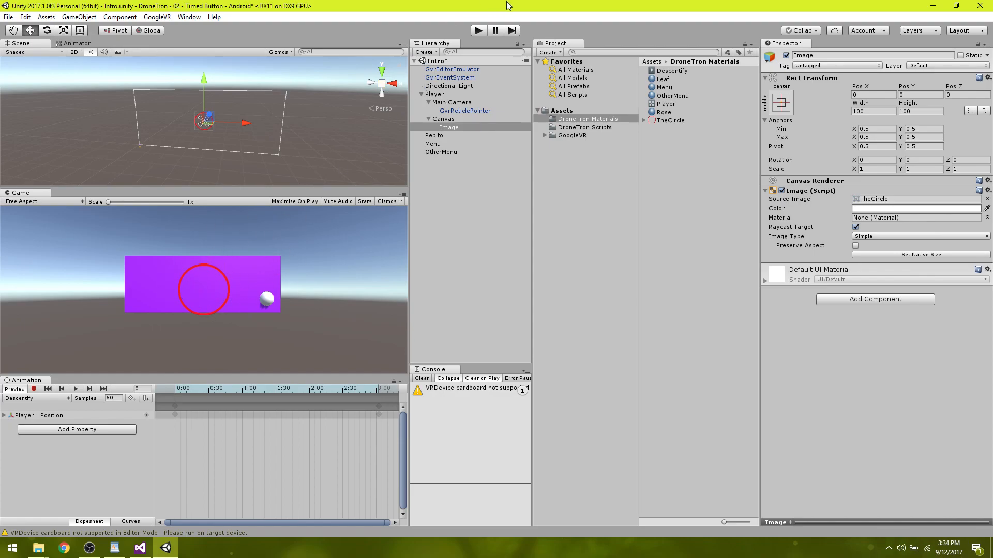
Run the scene, look around to check the circle against the sphere, and stop play mode.
click(477, 30)
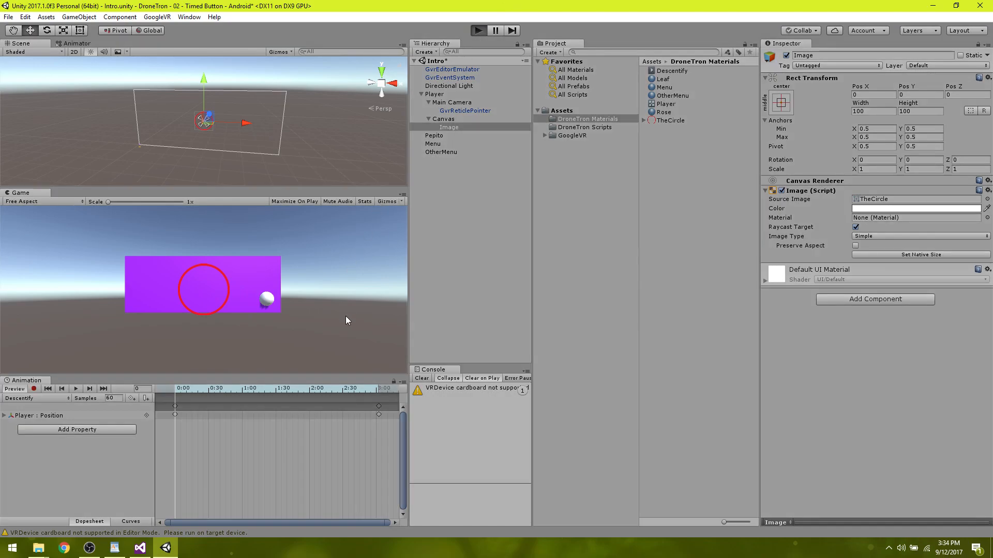
key(alt)
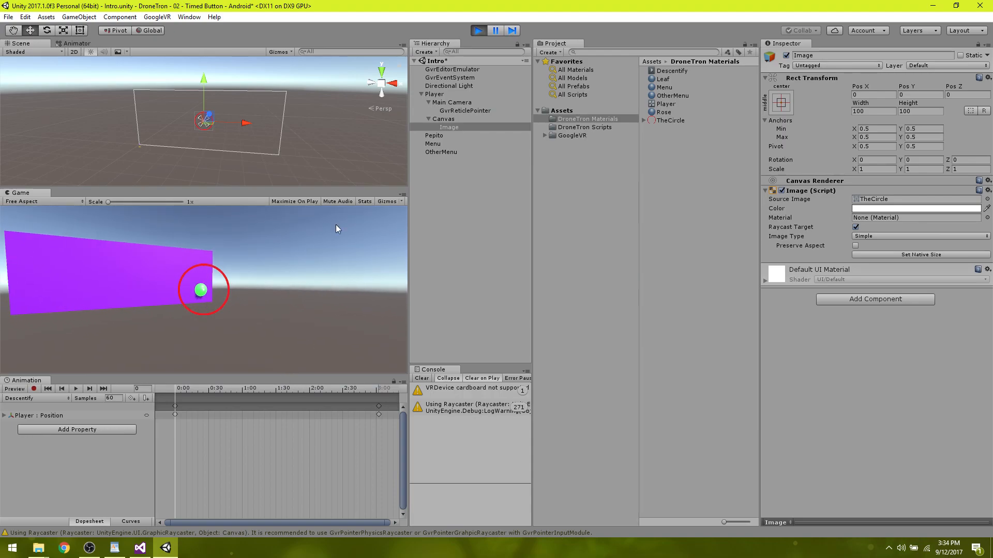
click(478, 30)
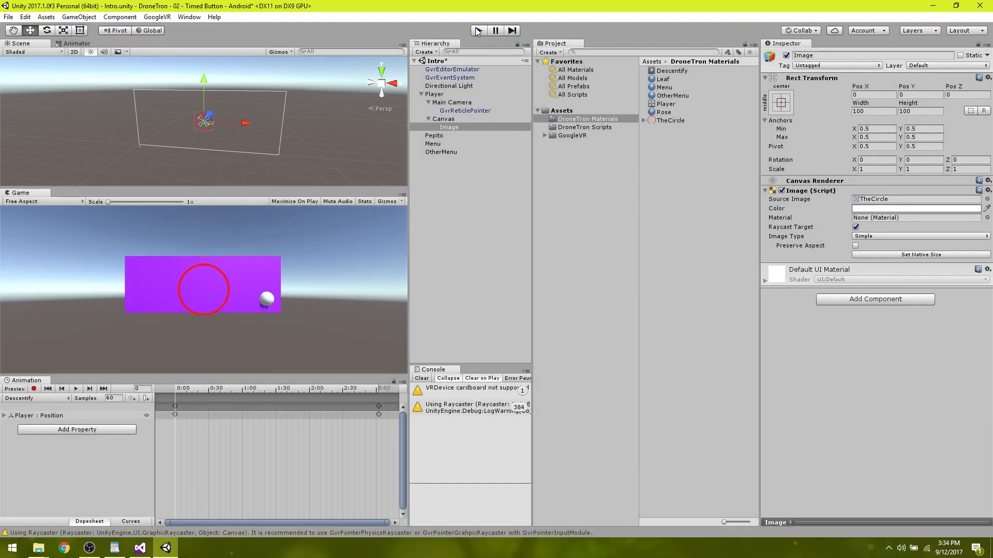
Disable the Canvas's Graphic Raycaster component, run the scene to check the pointer and circle, and stop play mode.
click(443, 119)
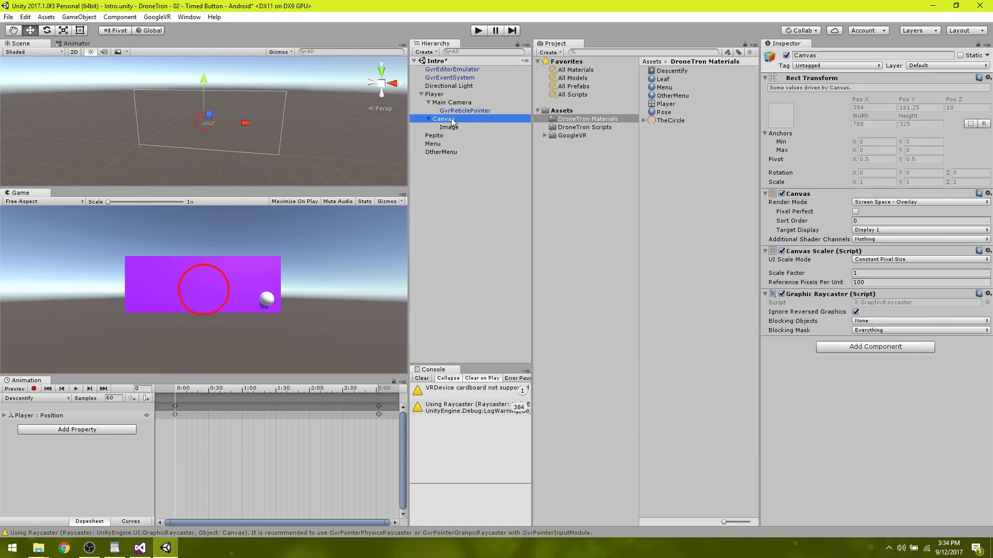
click(782, 295)
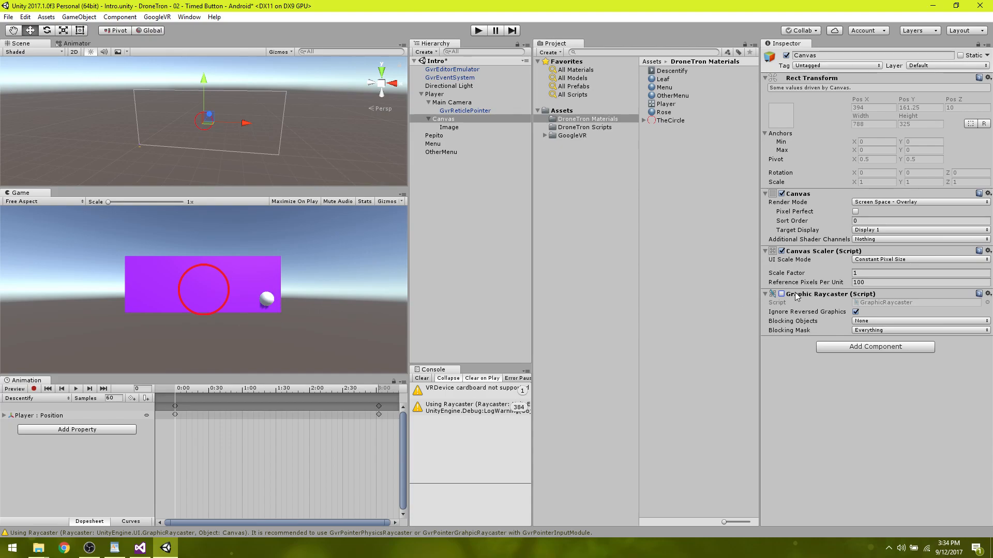
click(478, 30)
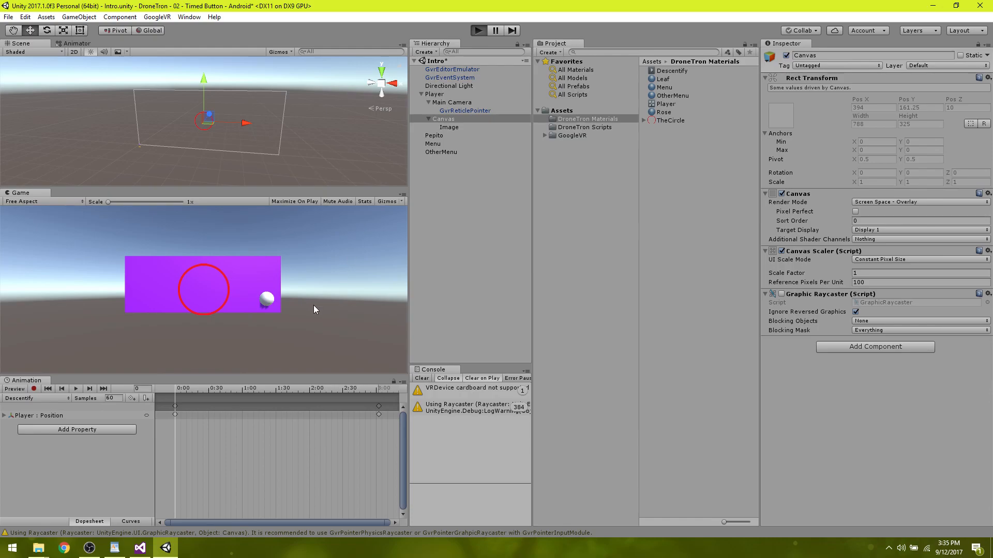
key(alt)
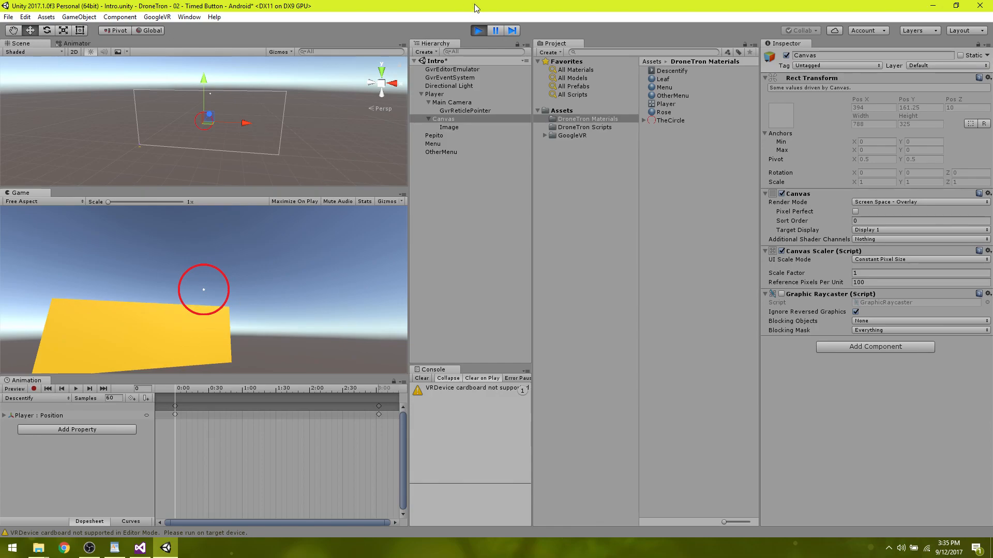
click(479, 30)
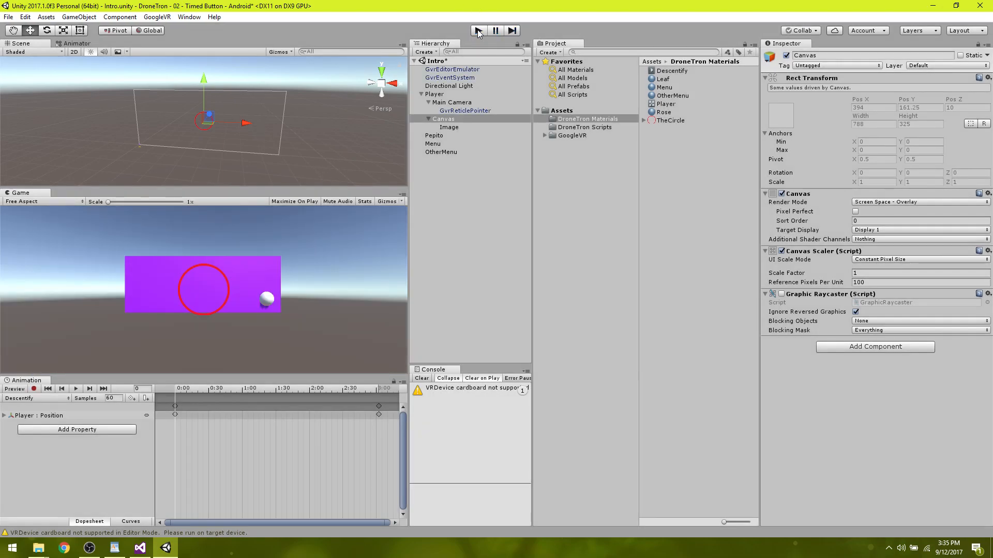
Set the Canvas Image's image type to Filled and reduce its fill amount to about 0.424.
click(449, 128)
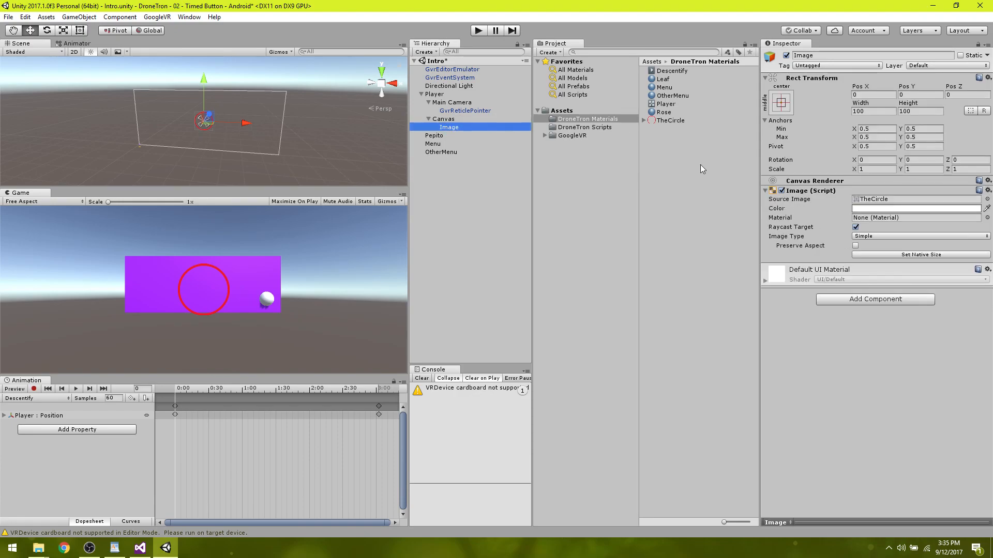
click(779, 236)
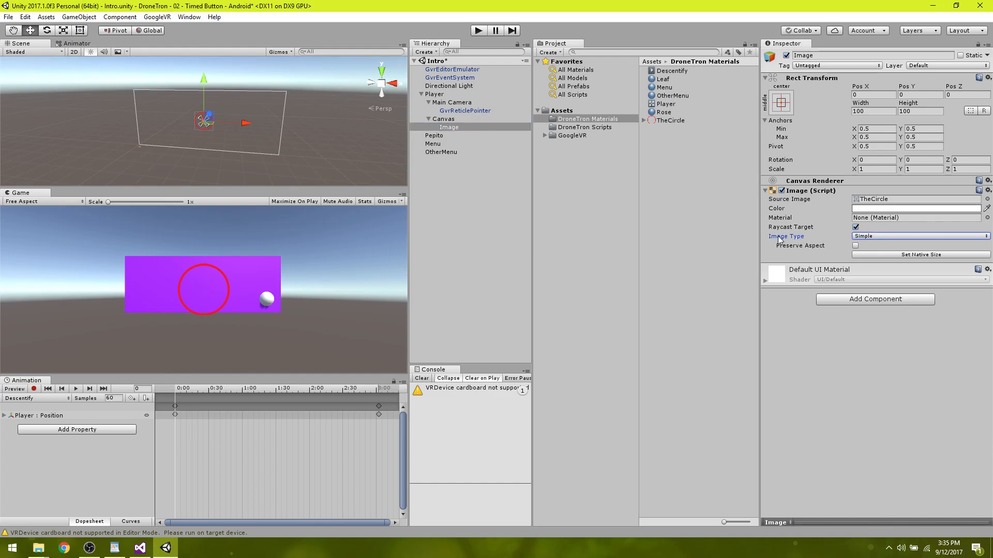
click(878, 236)
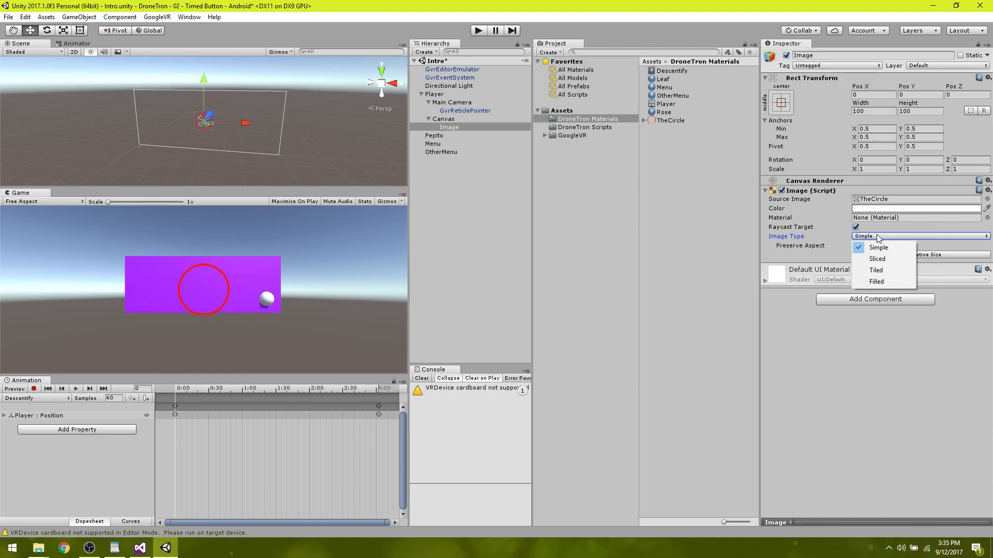
click(876, 281)
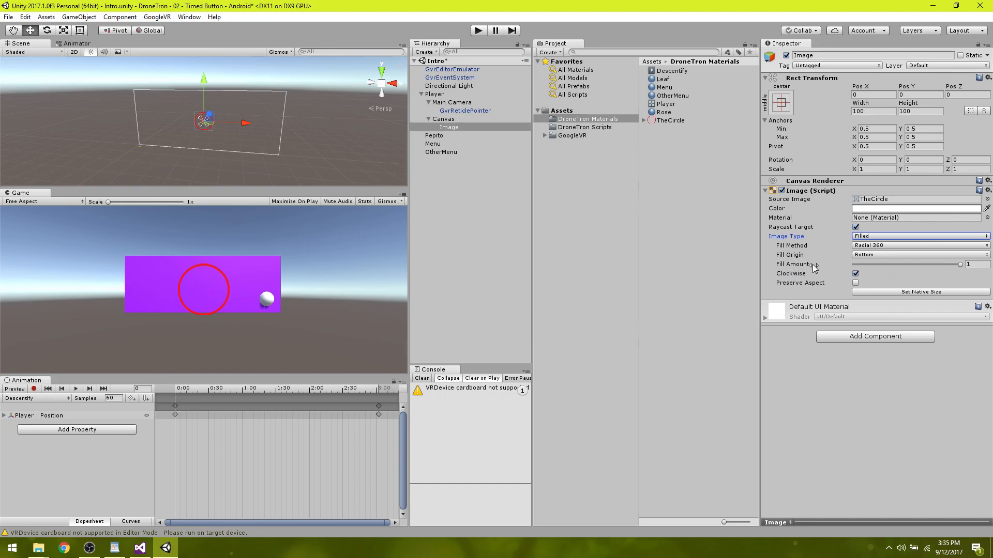
click(961, 264)
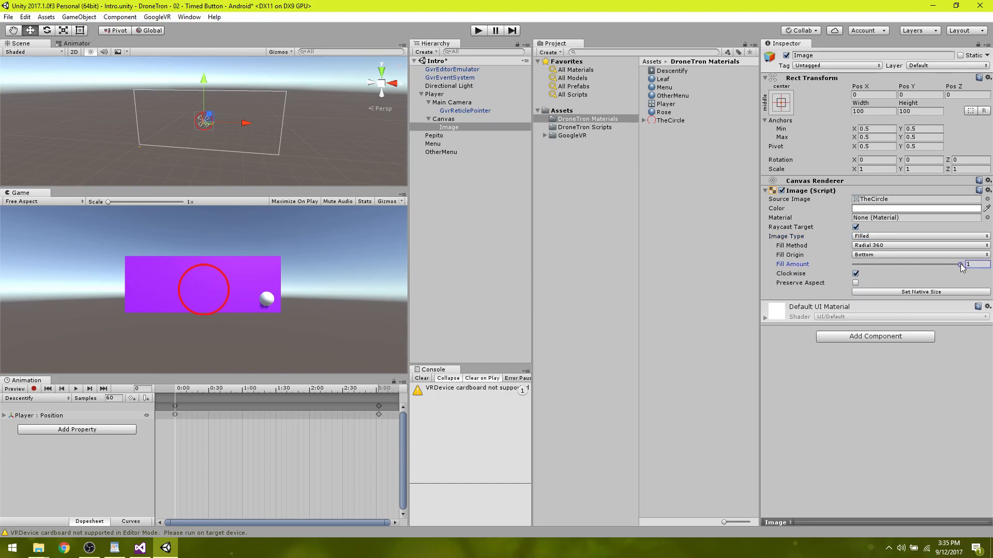
drag(961, 264, 907, 268)
drag(900, 266, 898, 293)
Set the circle Image's fill origin to Top and lower its fill amount to about 0.23.
click(863, 255)
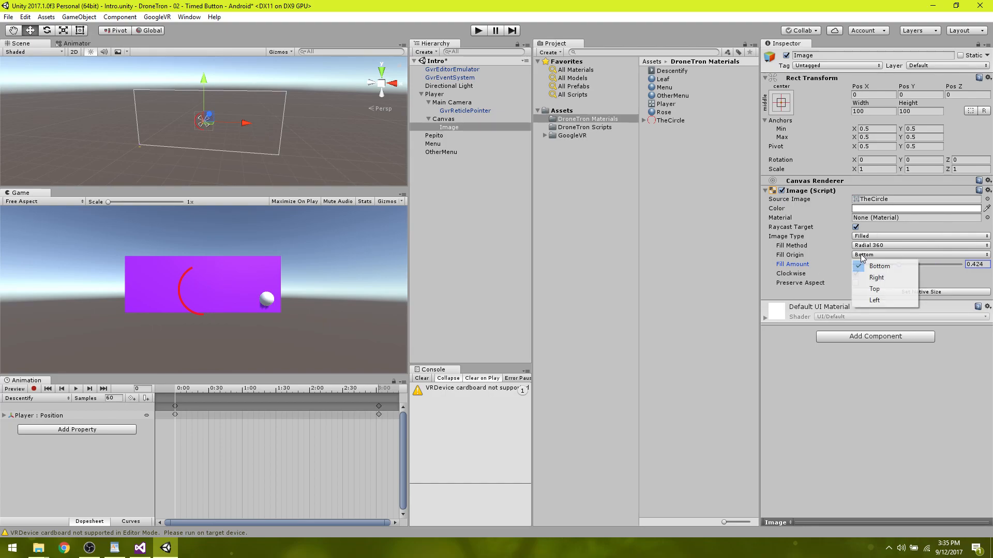
click(882, 289)
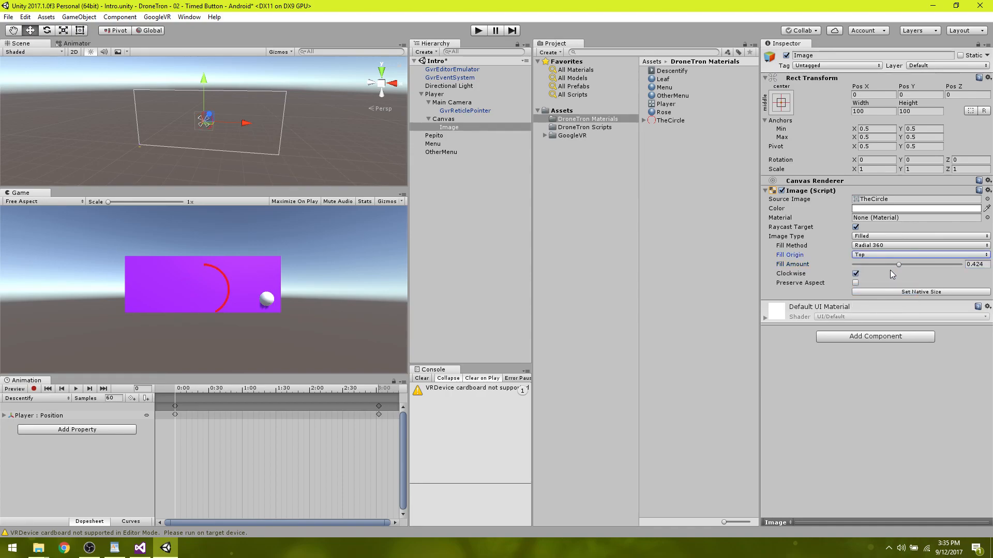
drag(899, 264, 877, 264)
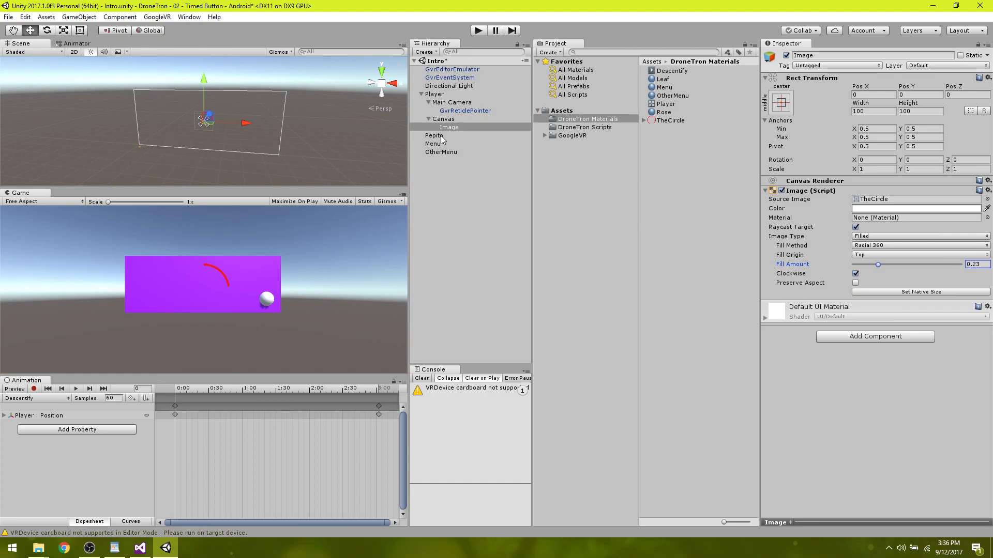
Open the Player's Descendify script in Visual Studio and move the changeSpot() call out of Start, below its closing brace.
click(434, 94)
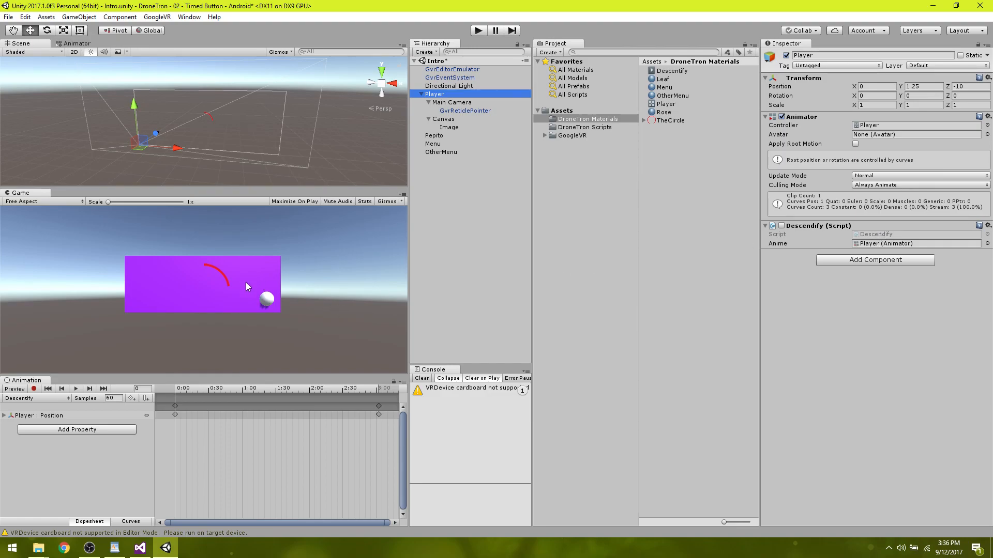
double_click(880, 234)
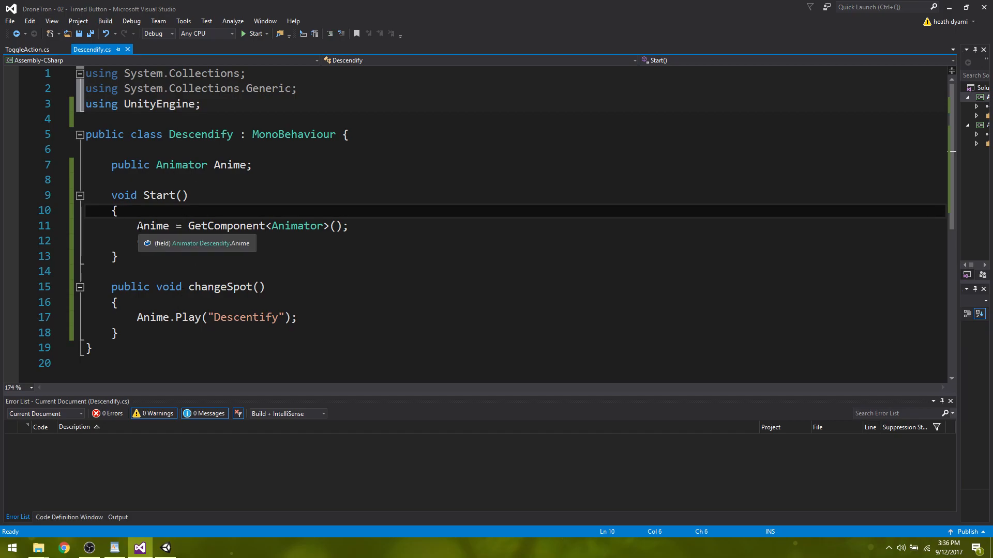
drag(133, 241, 220, 242)
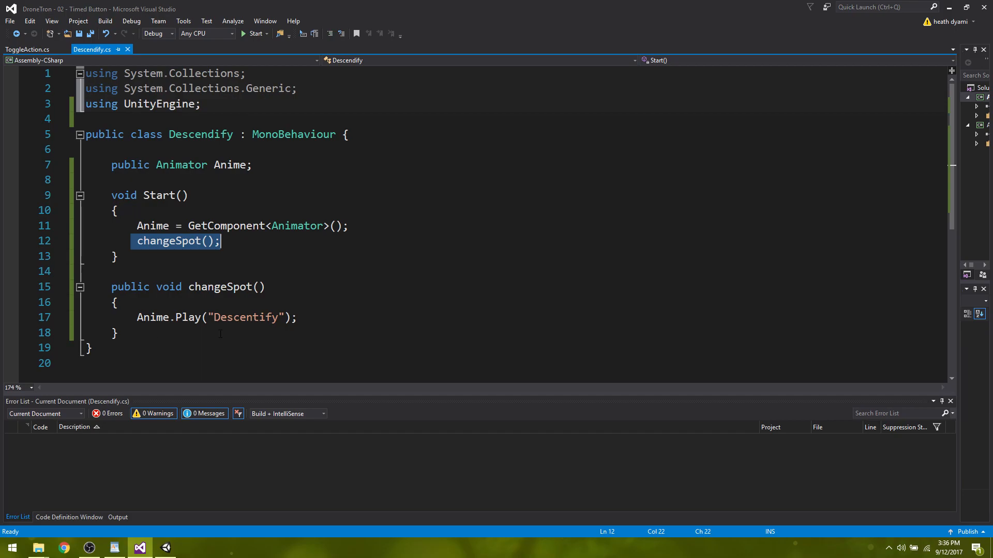
click(56, 242)
drag(96, 238, 91, 271)
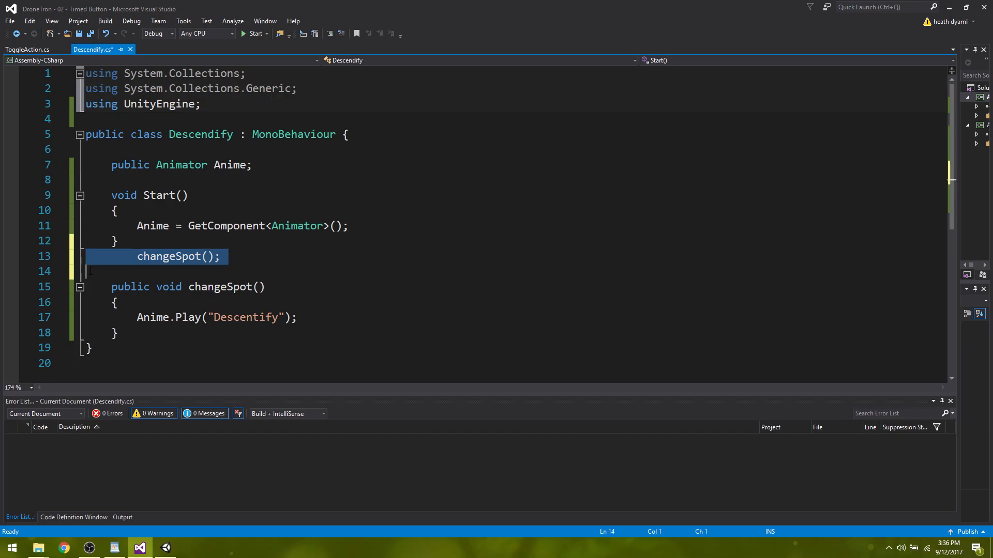
Add the method header "public void Update()" between the Start method and the loose changeSpot() call.
click(137, 237)
key(Return)
key(Return)
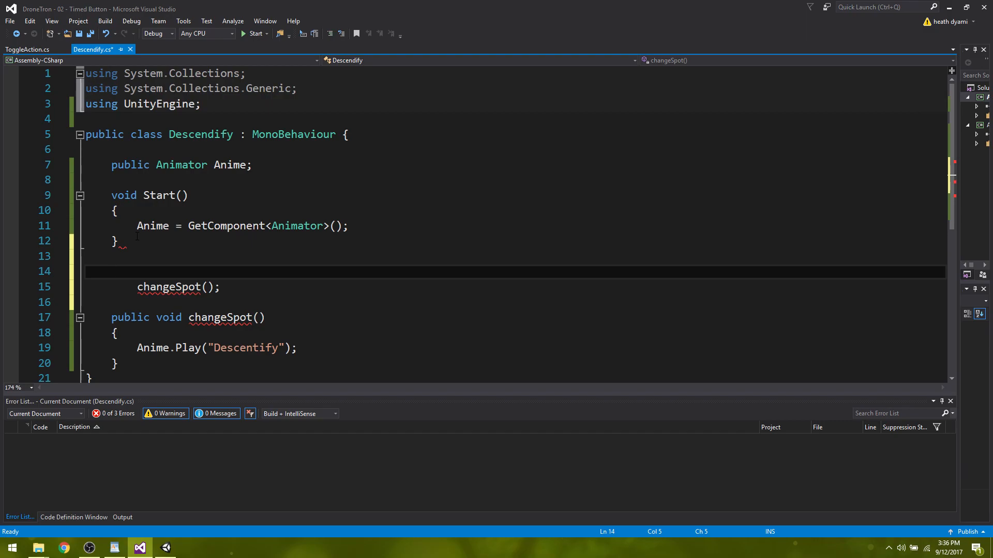
text(public )
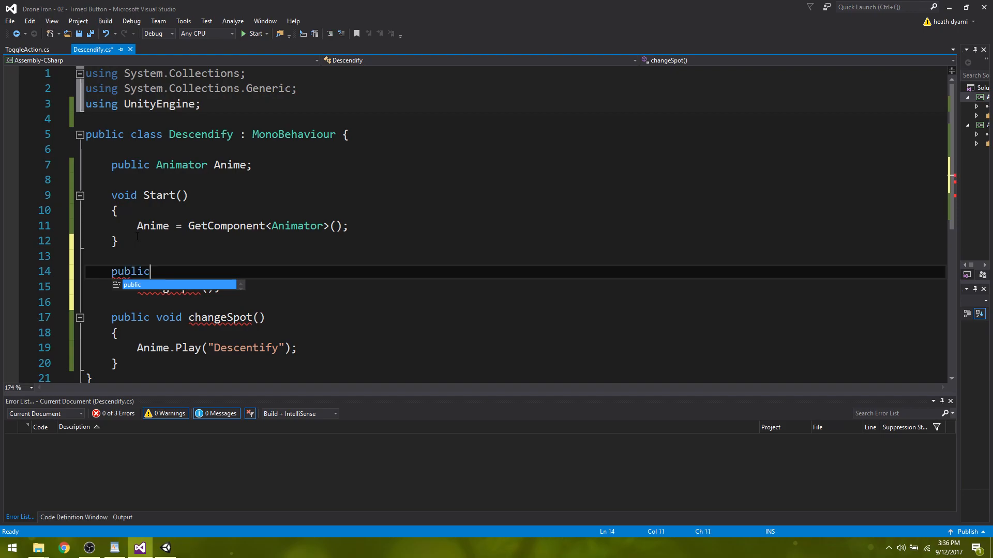
text(Up)
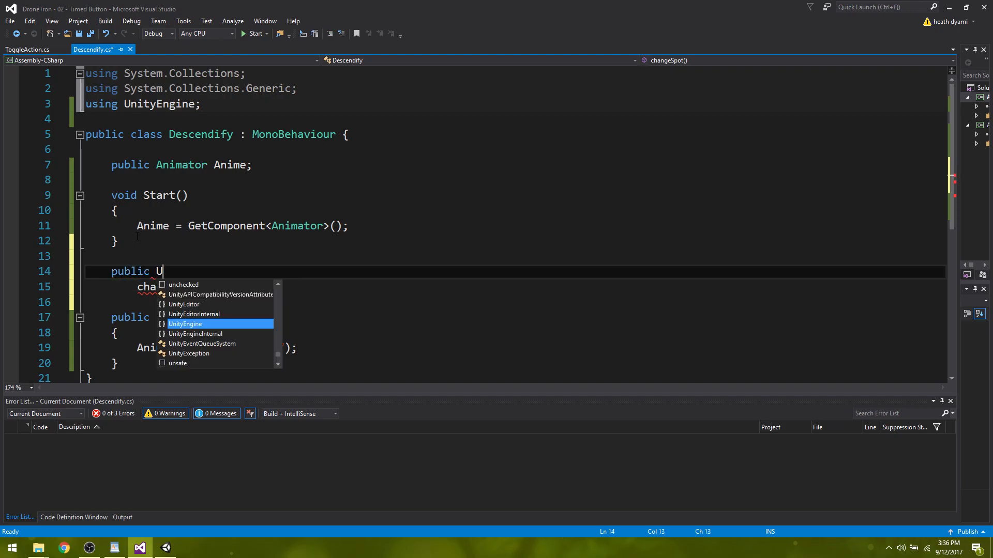
key(BackSpace)
key(BackSpace)
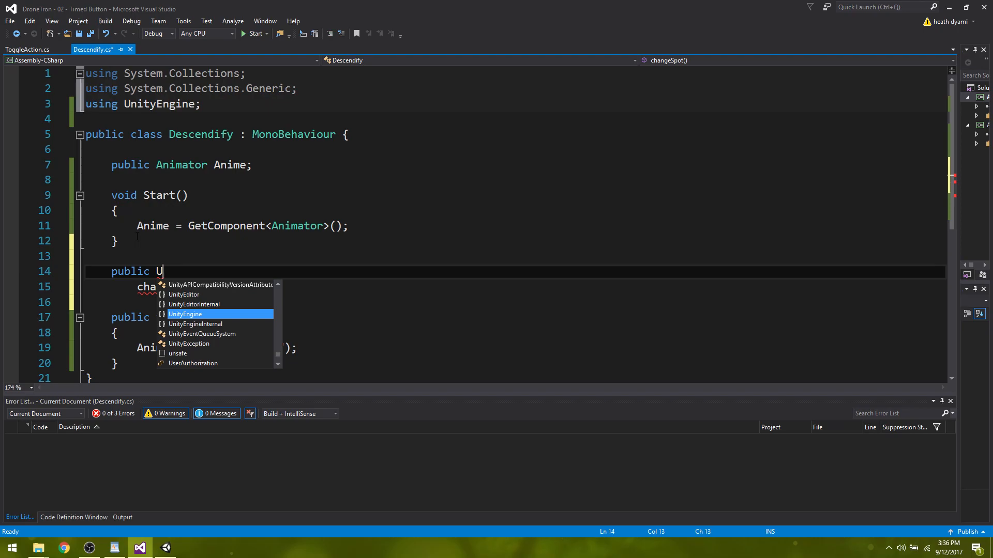
text(void Update)
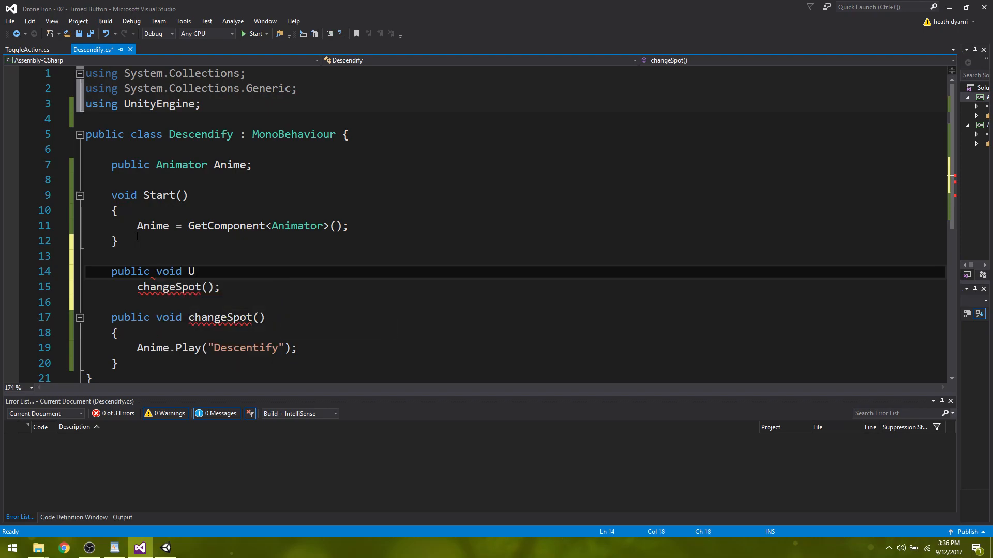
text(())
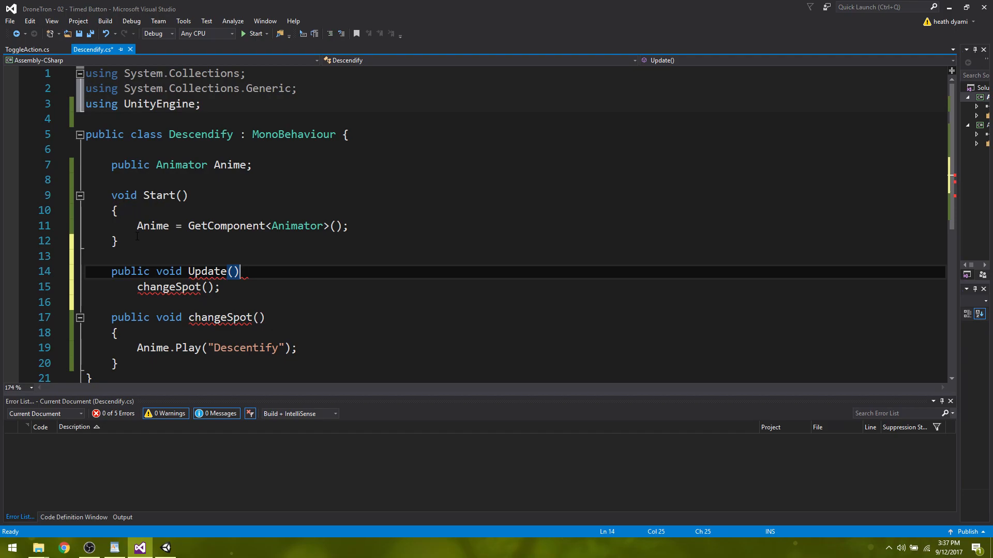
Enclose the changeSpot() call in braces as the body of the Update method.
key(Return)
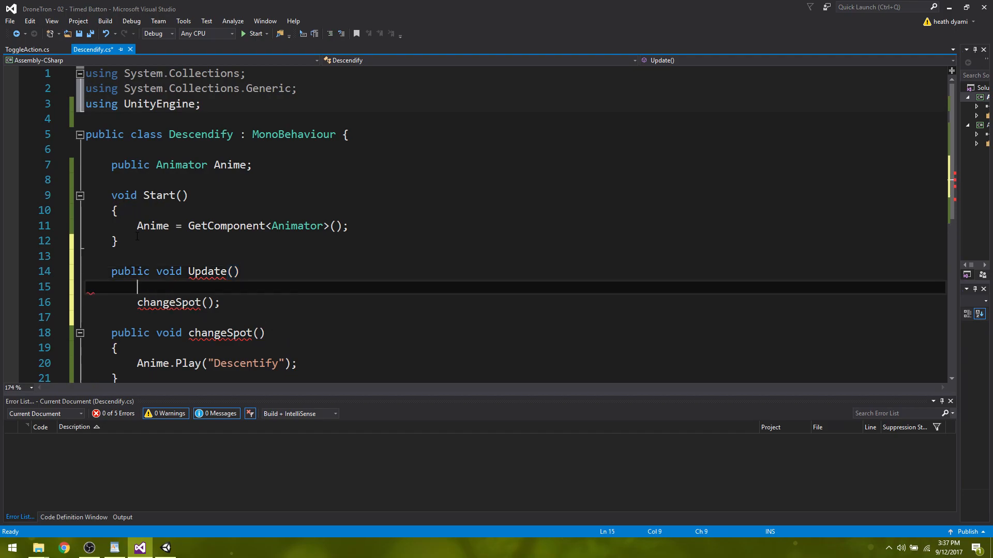
text({)
key(Delete)
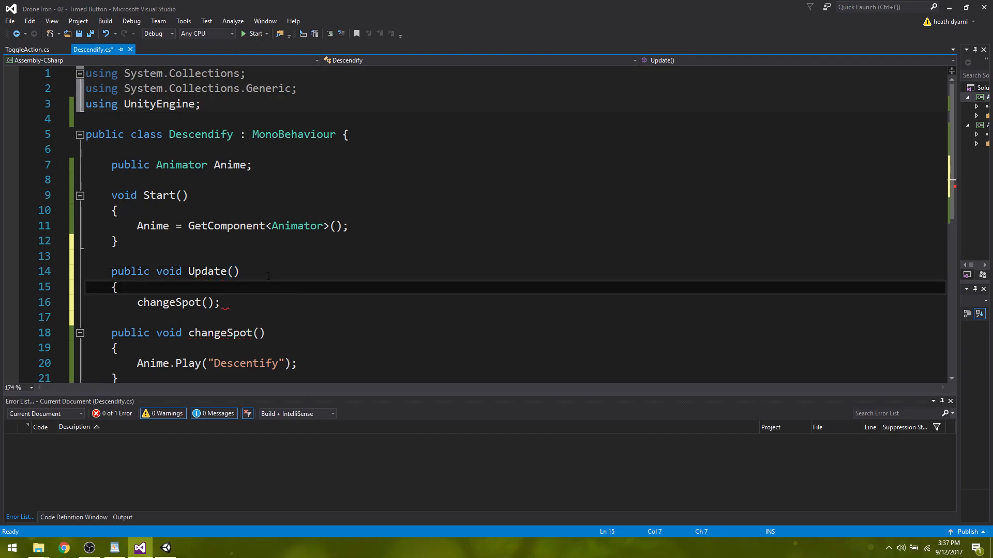
click(234, 305)
key(Return)
text(})
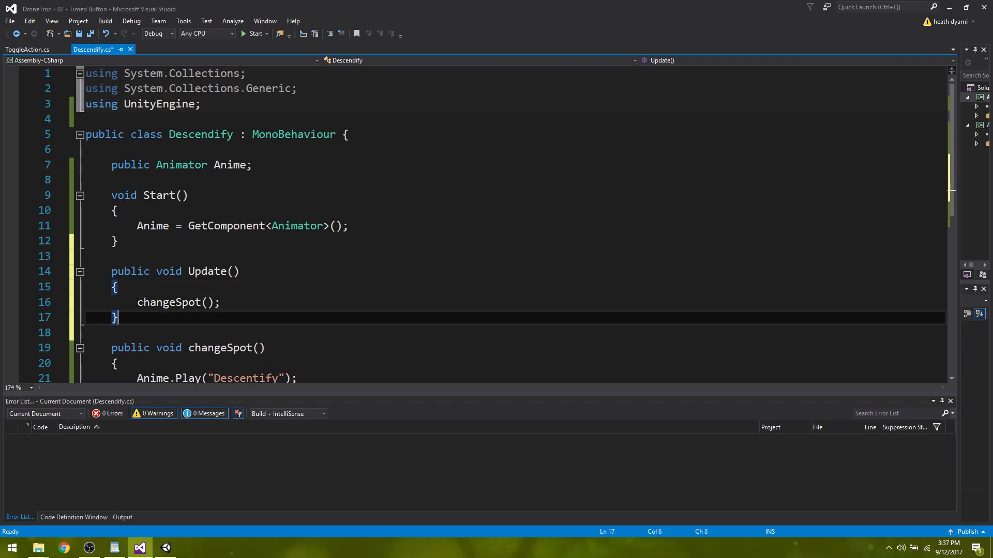
click(142, 284)
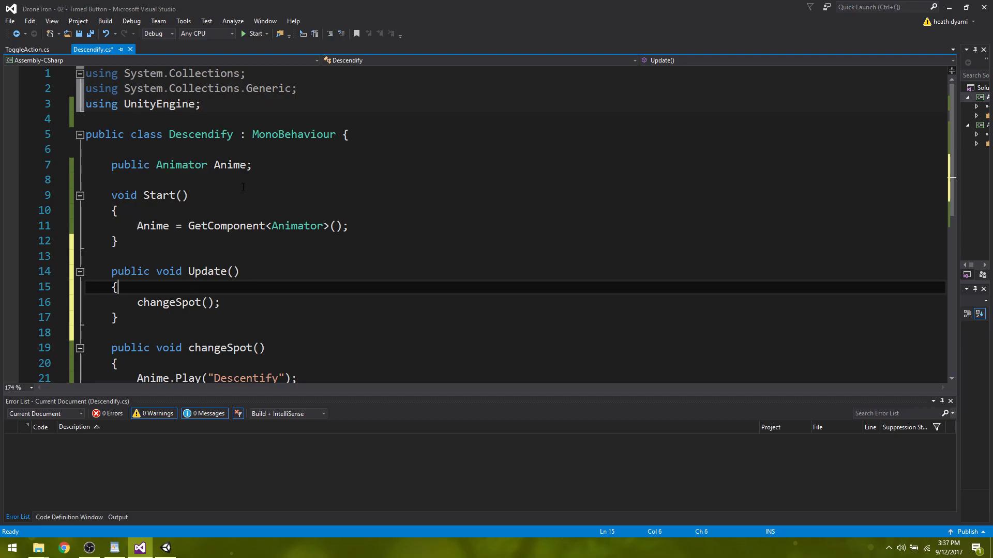
Declare the field "public float MyTime = 0f;" directly below the Anime animator field.
click(253, 165)
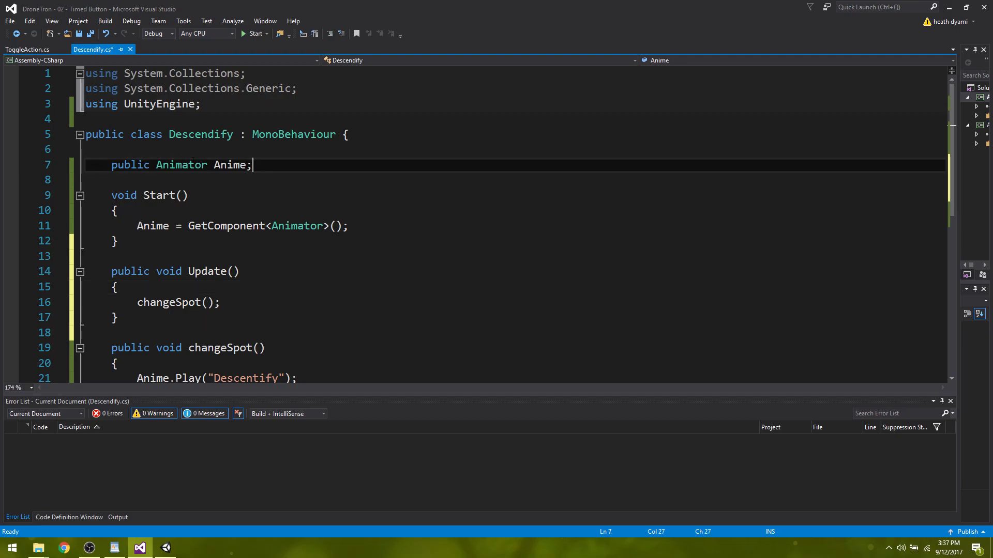
key(Return)
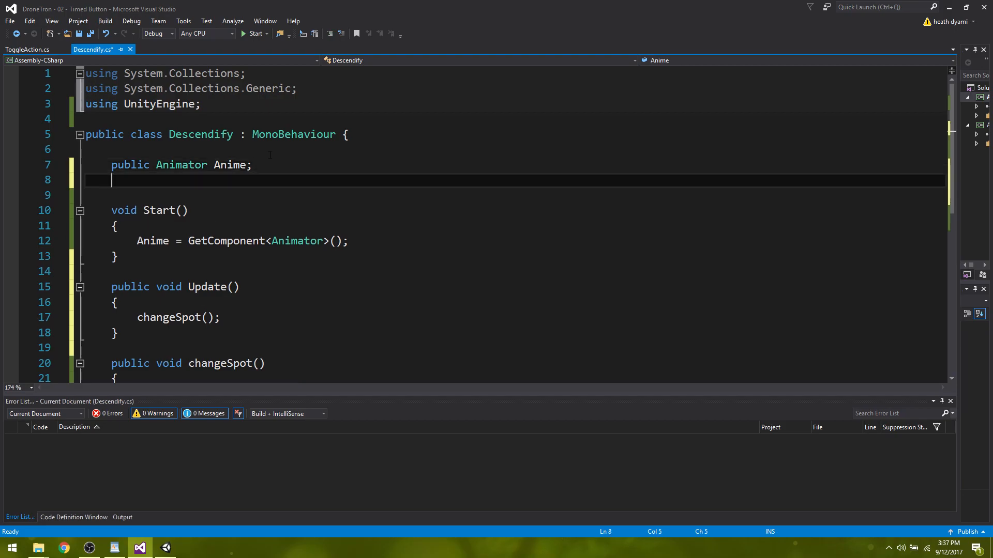
text(pu)
text(bl)
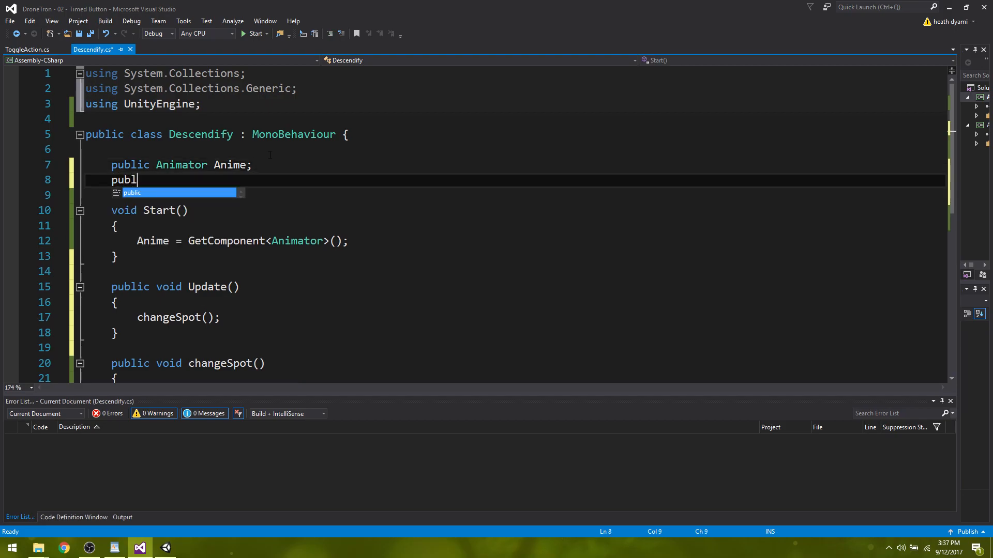
text(ic flo)
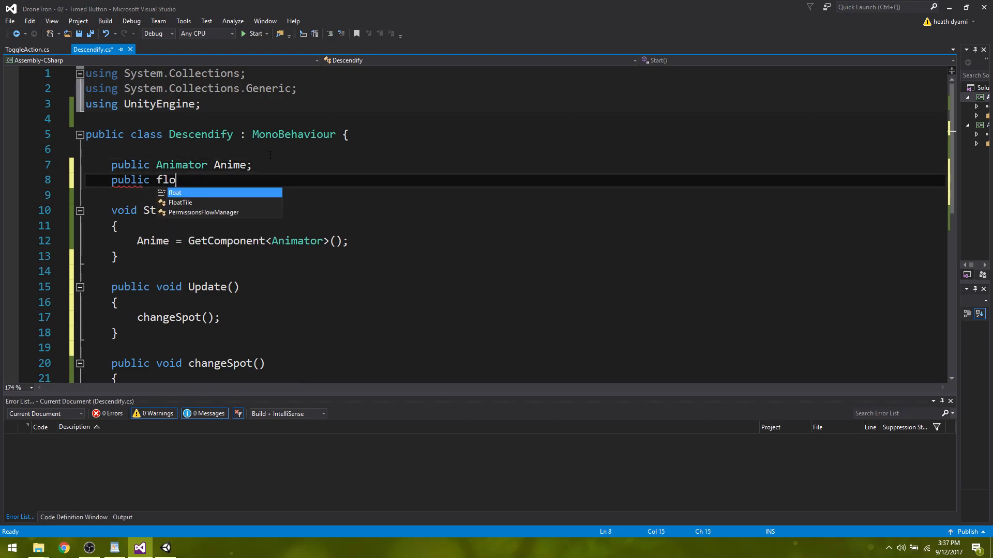
text(at My)
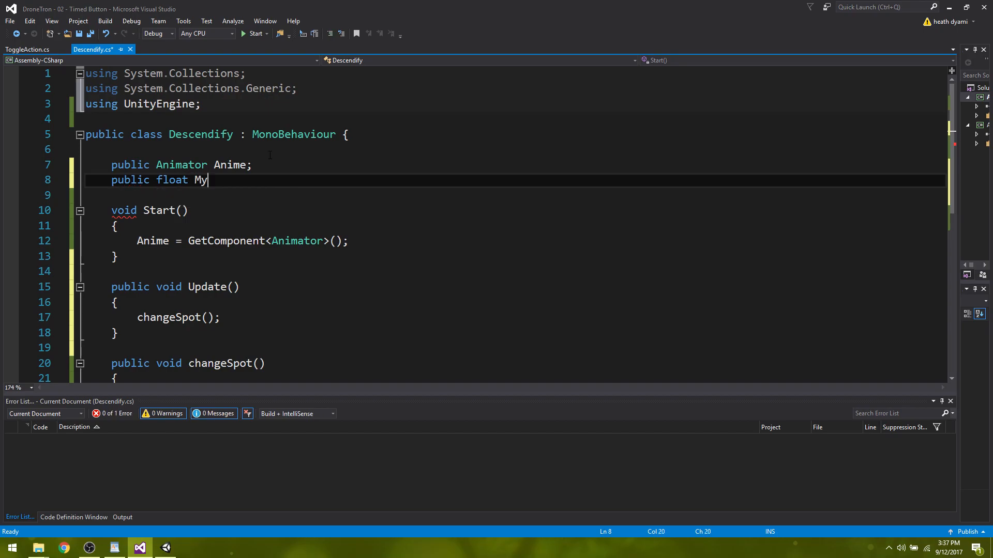
text(Time;)
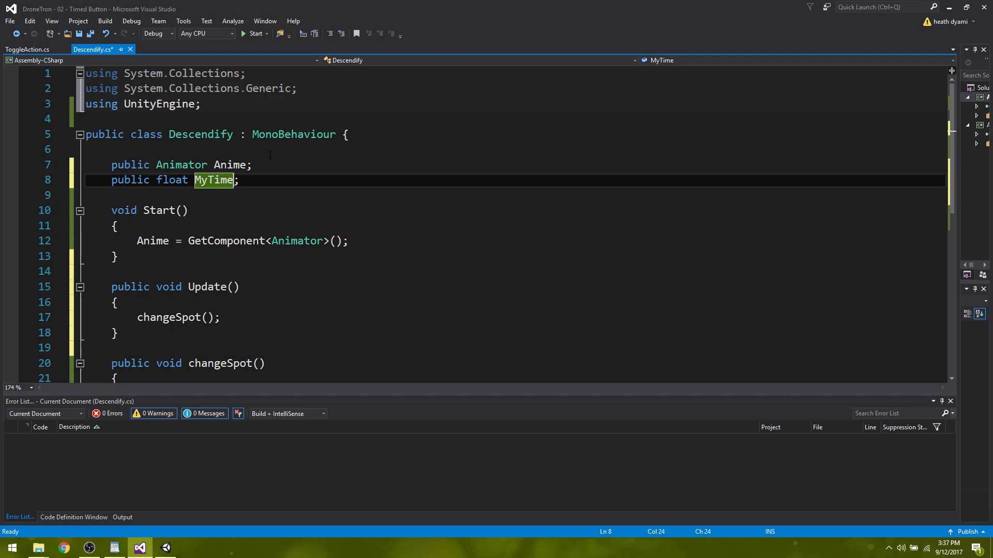
text( = 0f)
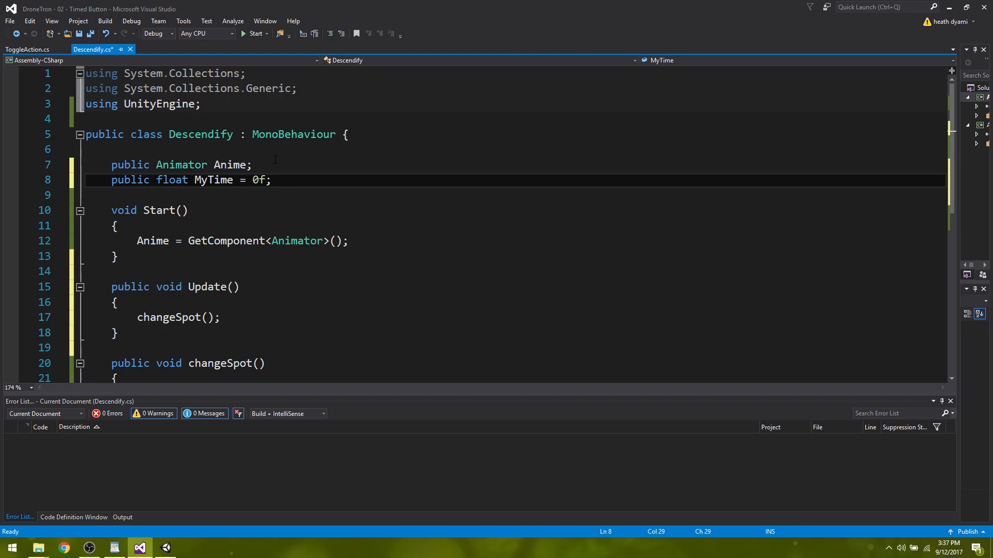
Wrap the changeSpot() call in Update in an if statement with empty parentheses and an indented pair of braces.
click(144, 302)
key(Return)
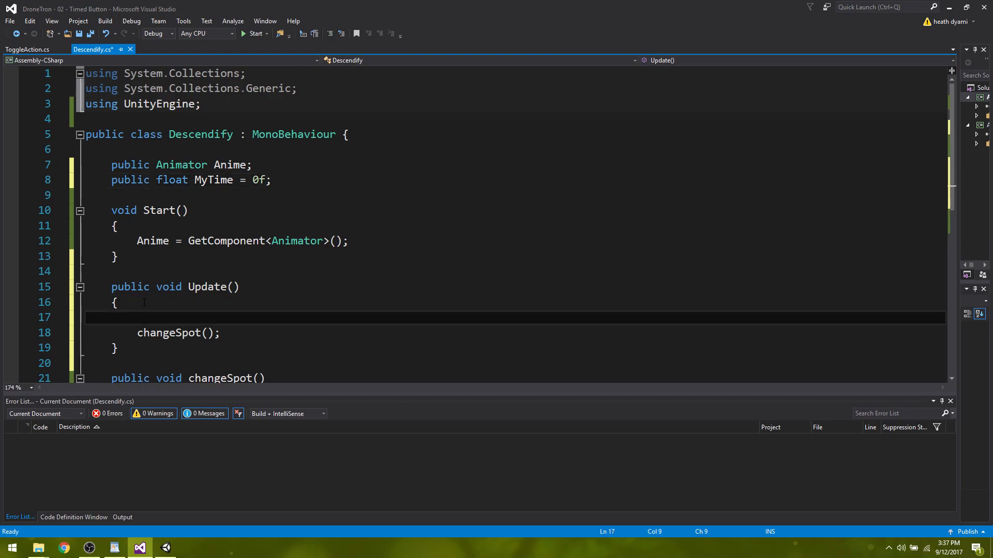
text(if ())
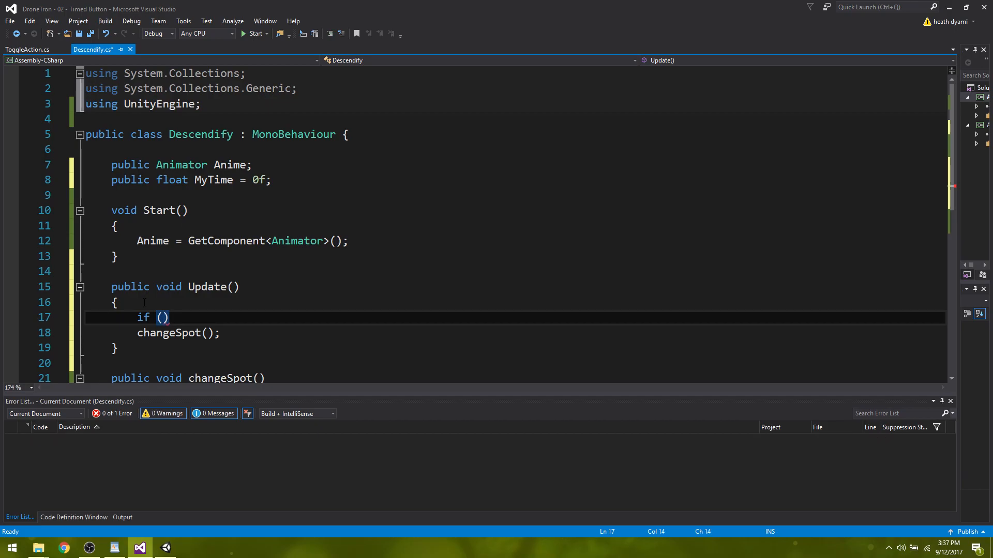
key(Return)
text({ })
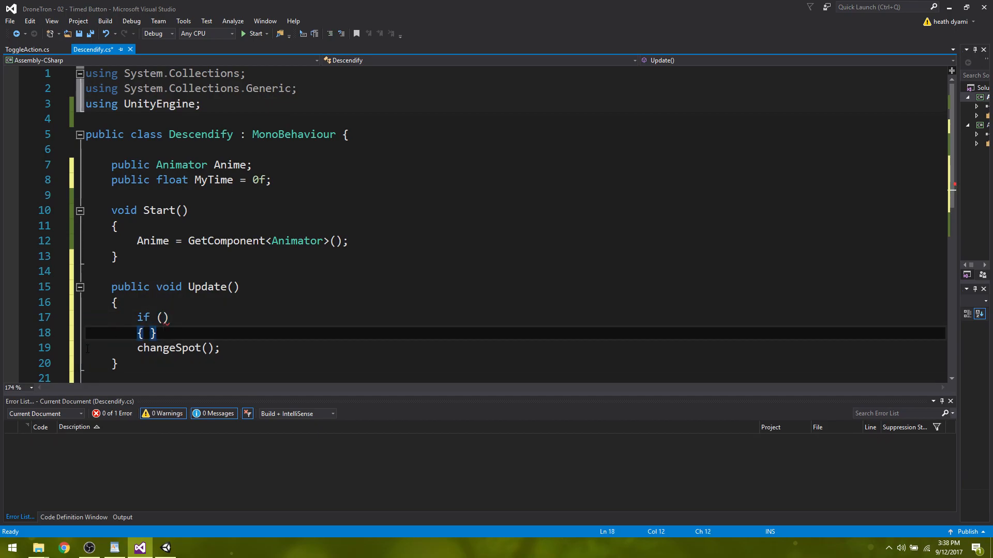
click(61, 349)
drag(155, 350, 150, 334)
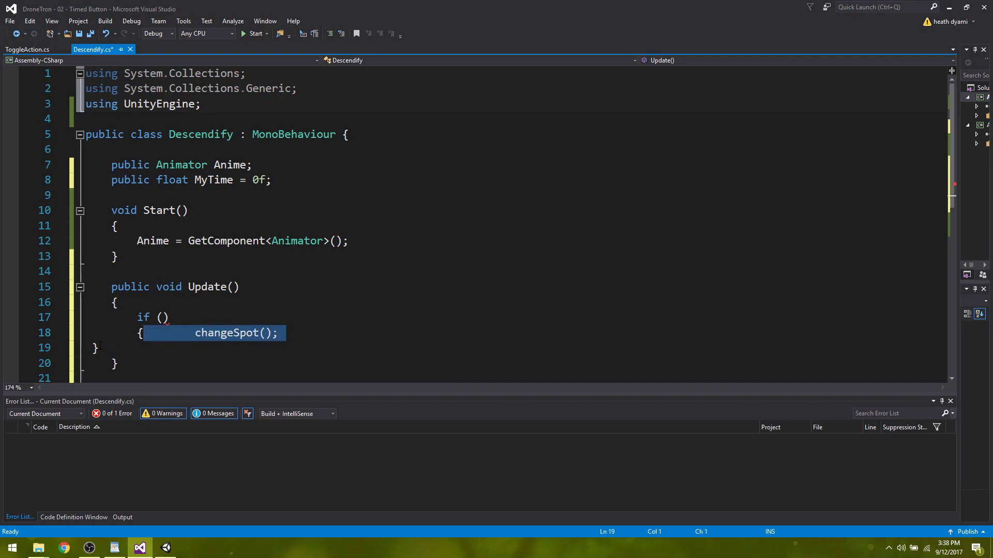
click(190, 333)
key(Return)
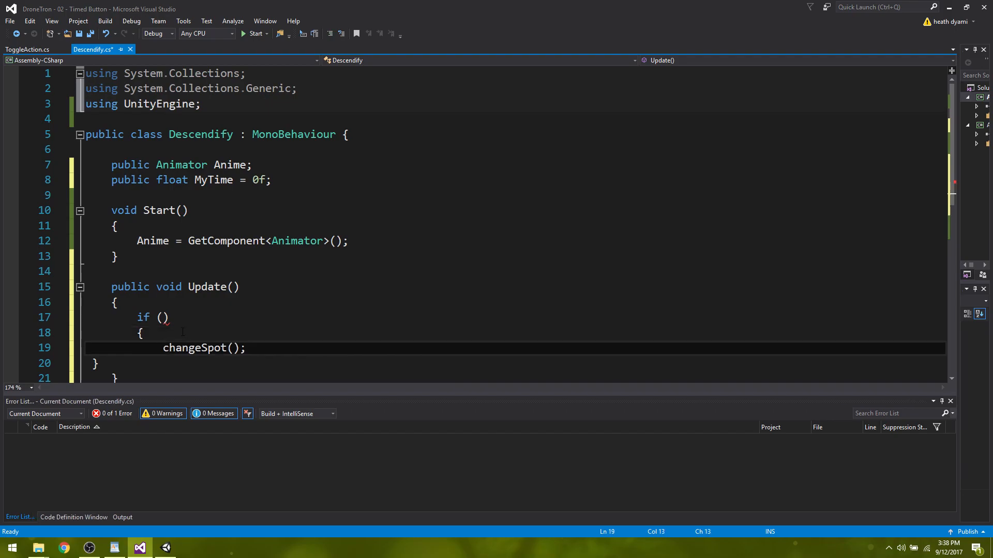
click(91, 362)
key(Tab)
key(Tab)
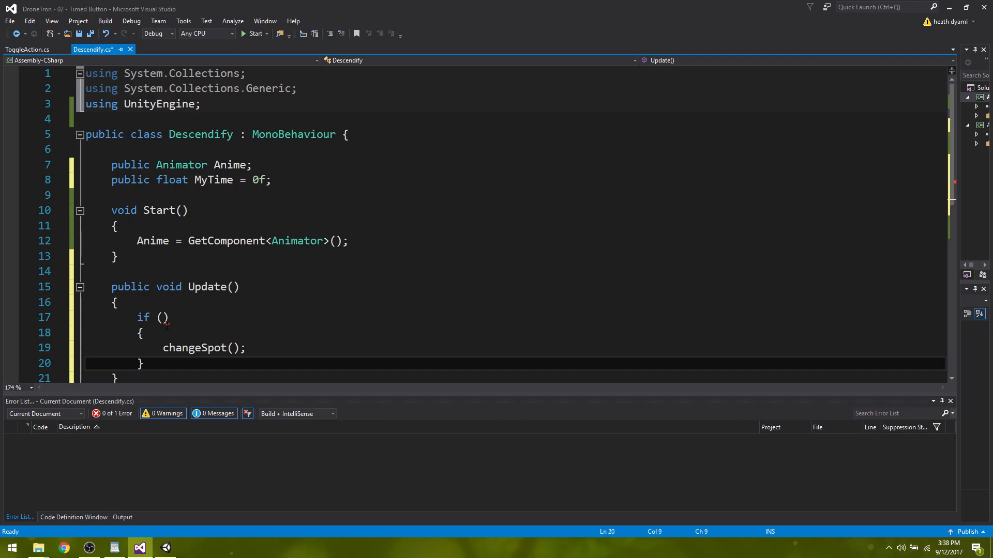
Set the condition of the if statement in Update to "MyTime >=3f".
click(162, 317)
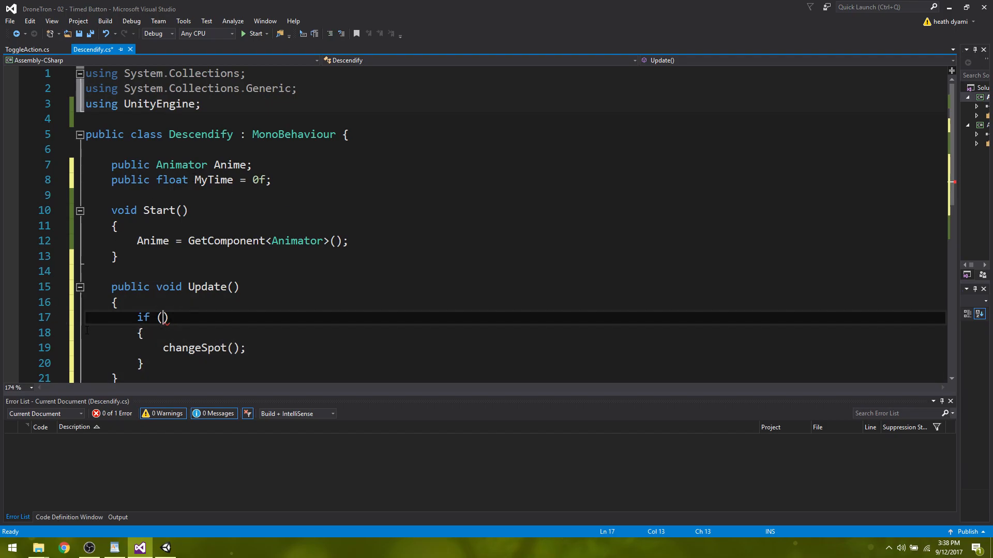
text(MyTime )
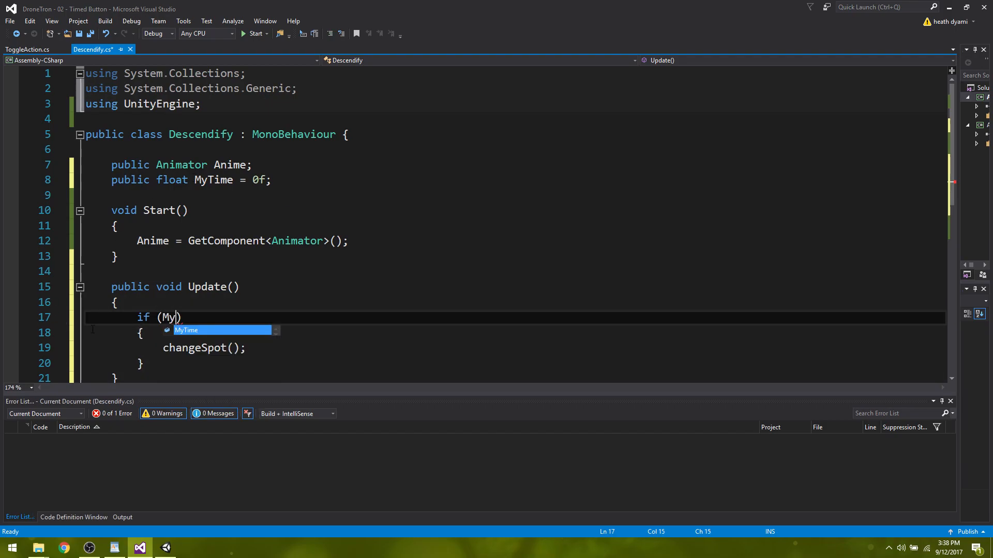
text(>=)
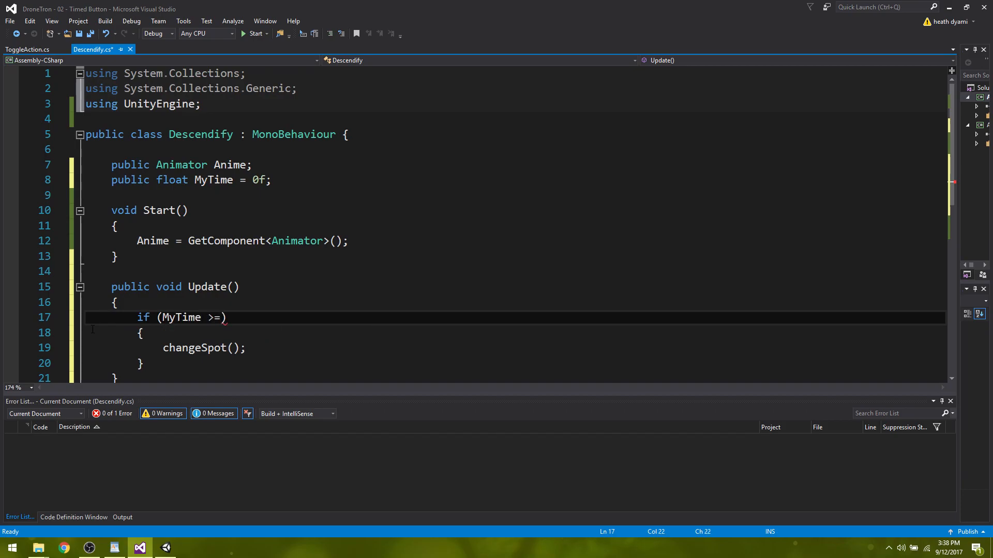
text(3f)
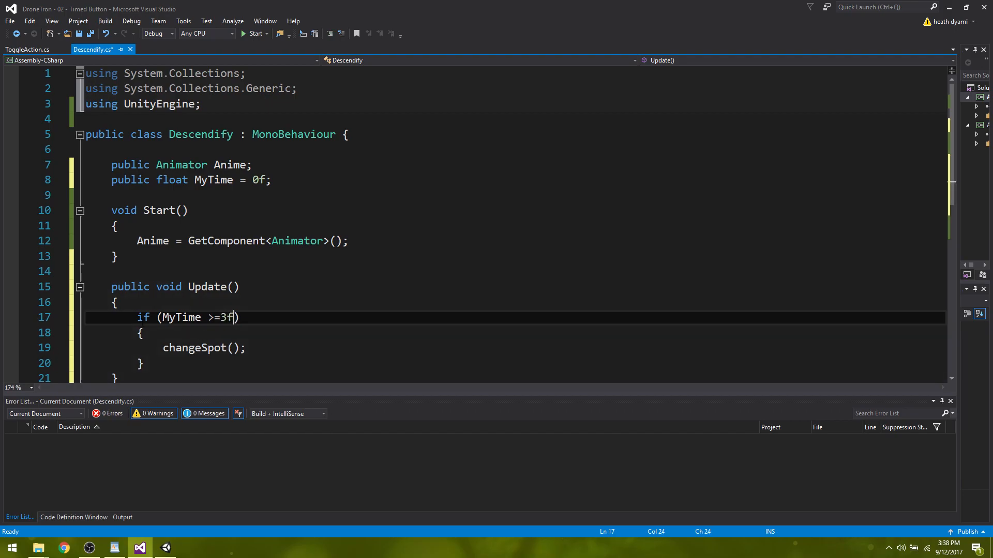
Add "MyTime += Time.deltaTime;" and a blank line above the if statement in Update, and save the script.
click(143, 305)
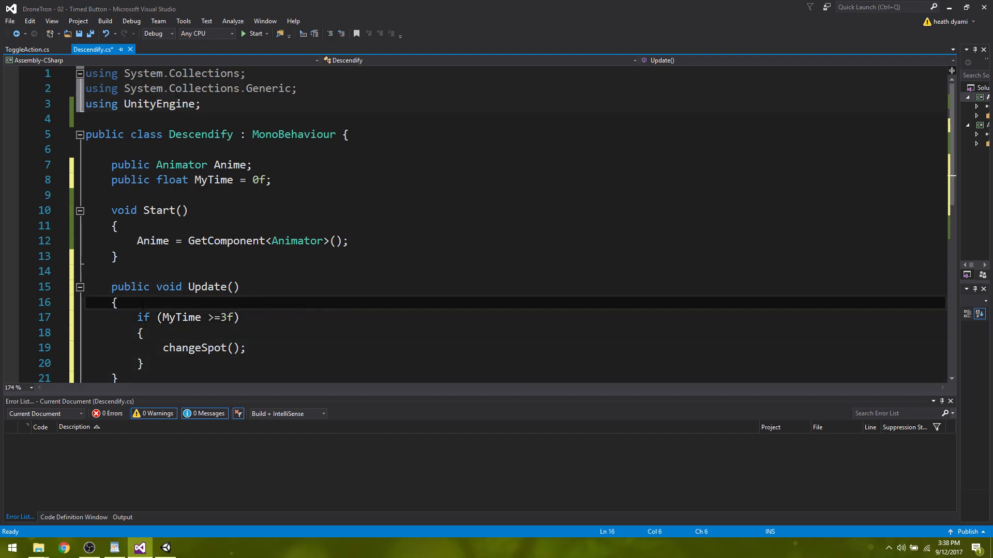
key(Return)
key(Return)
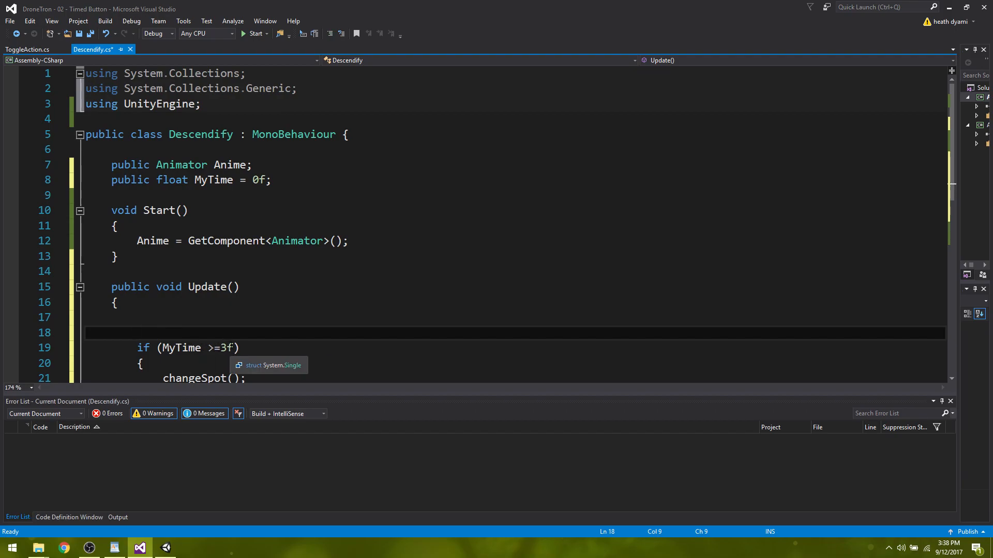
click(154, 315)
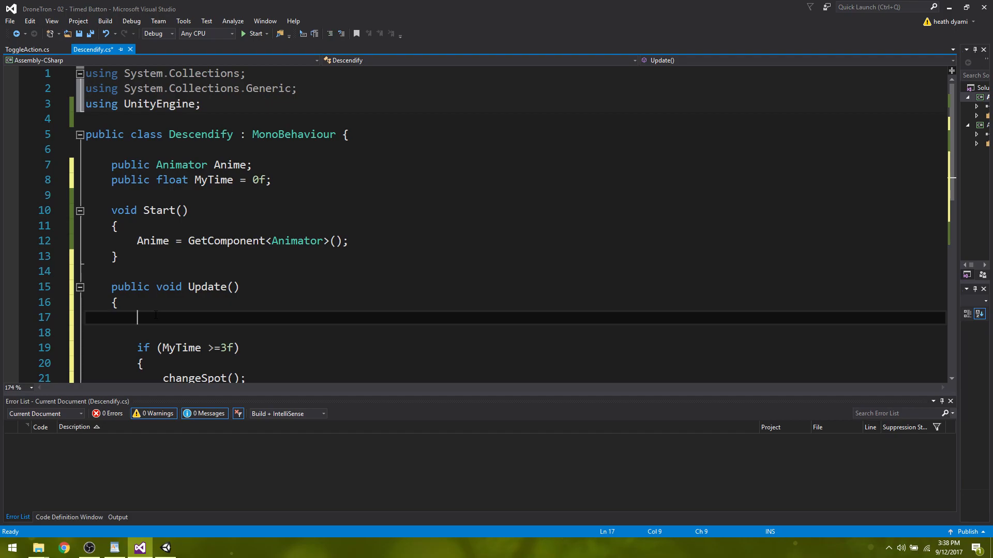
text(m)
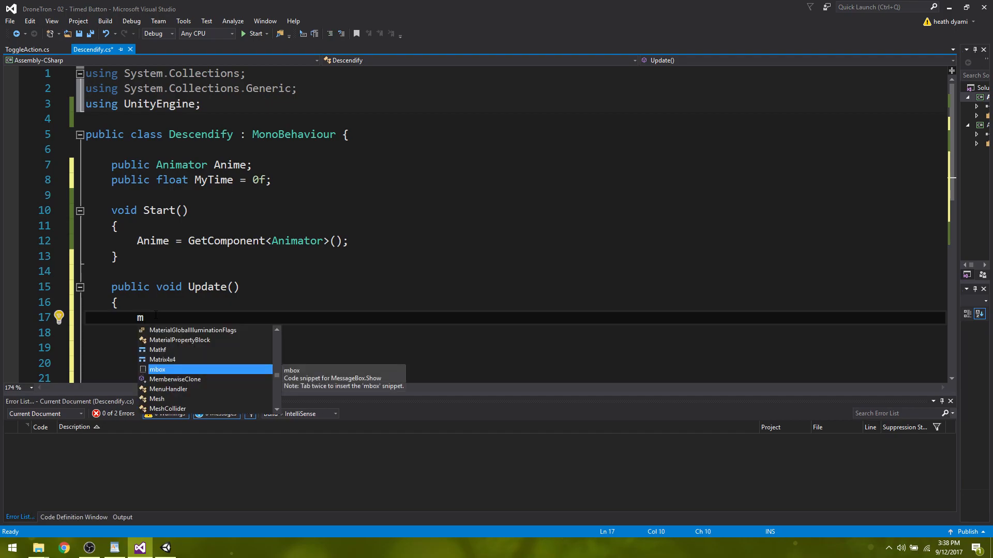
text(y)
key(Tab)
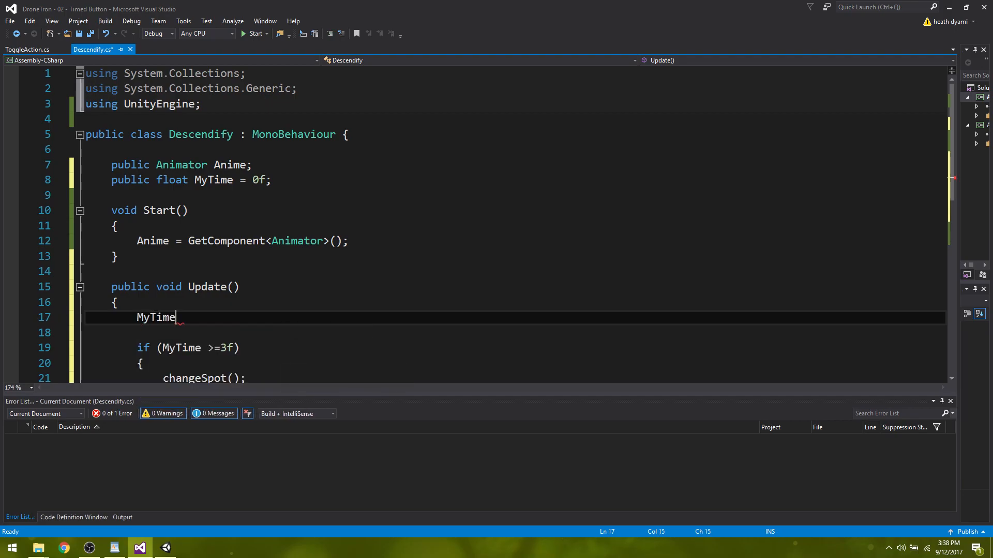
text(+=)
text( time)
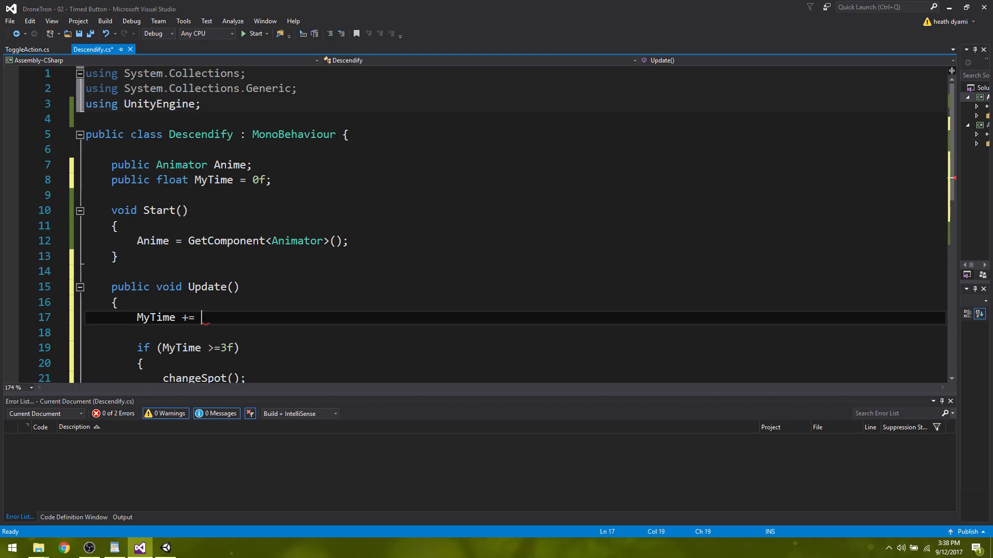
text(.de)
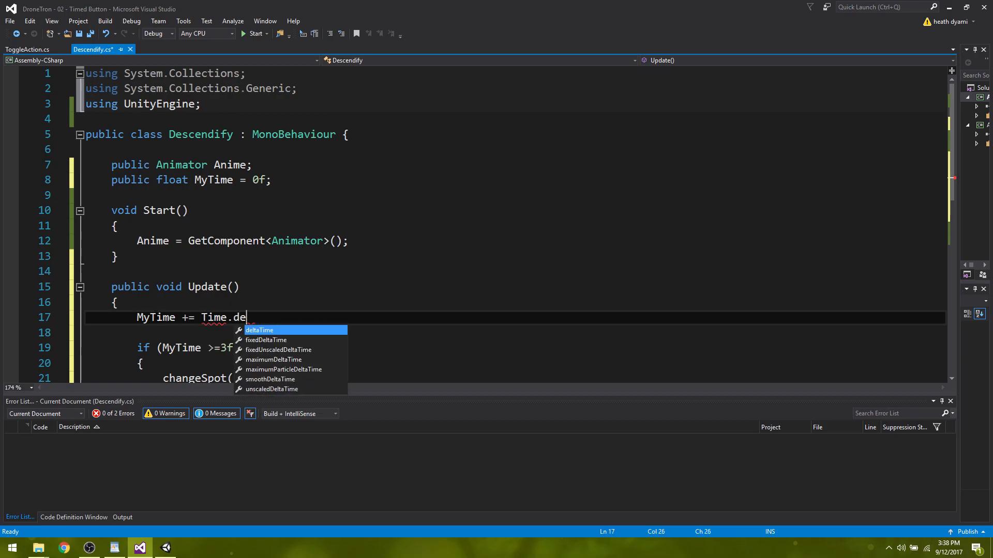
key(Tab)
text(;)
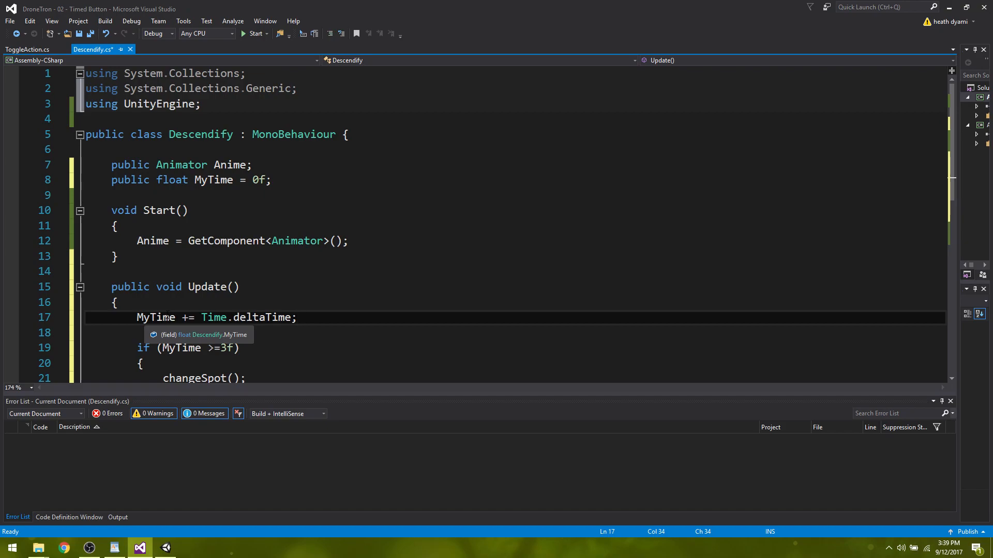
key(ctrl+s)
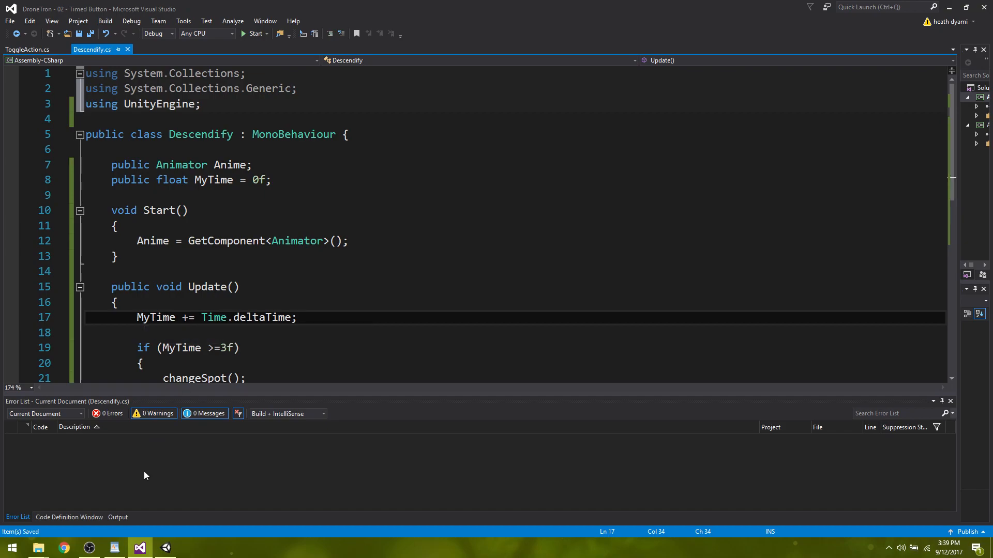
Switch to Unity and make Pepito's Pointer Exit event turn off Descendify.enabled on the Player.
click(166, 548)
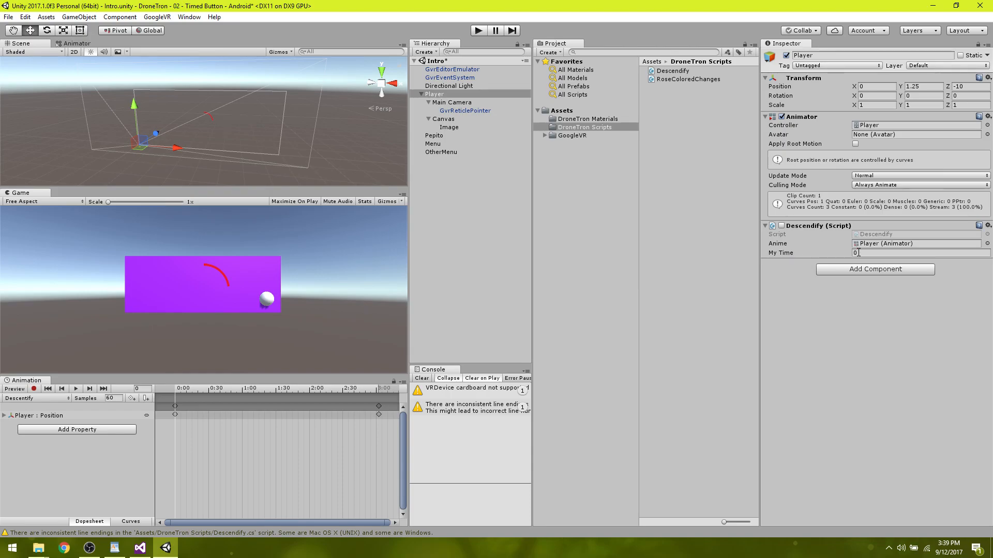
click(433, 135)
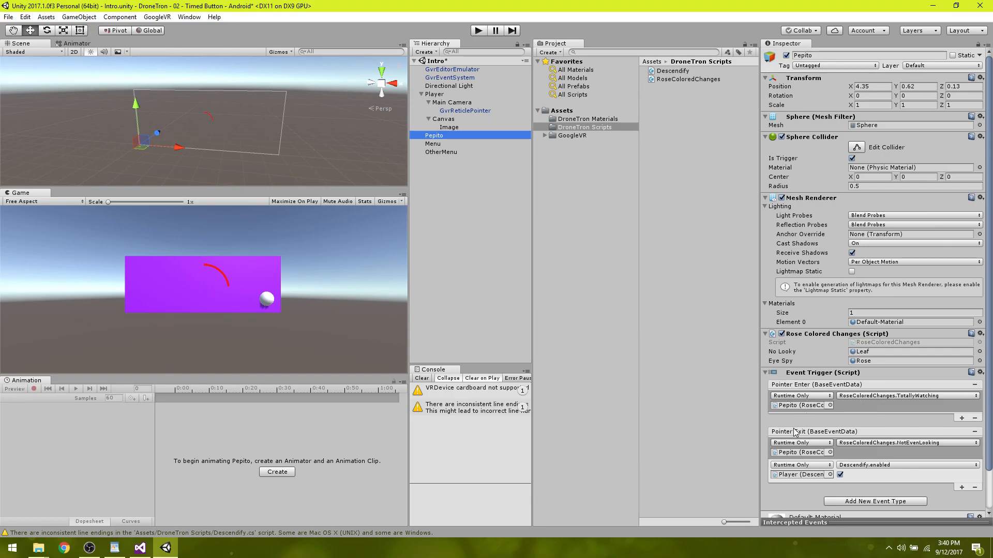
click(840, 476)
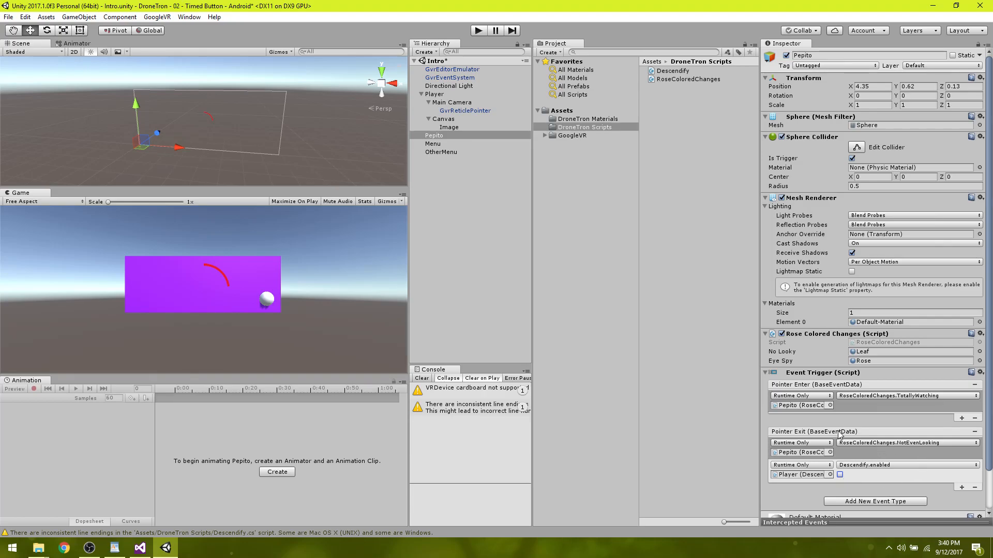
Add a second Pointer Enter action on Pepito that targets the Player and turns on Descendify.enabled.
click(962, 419)
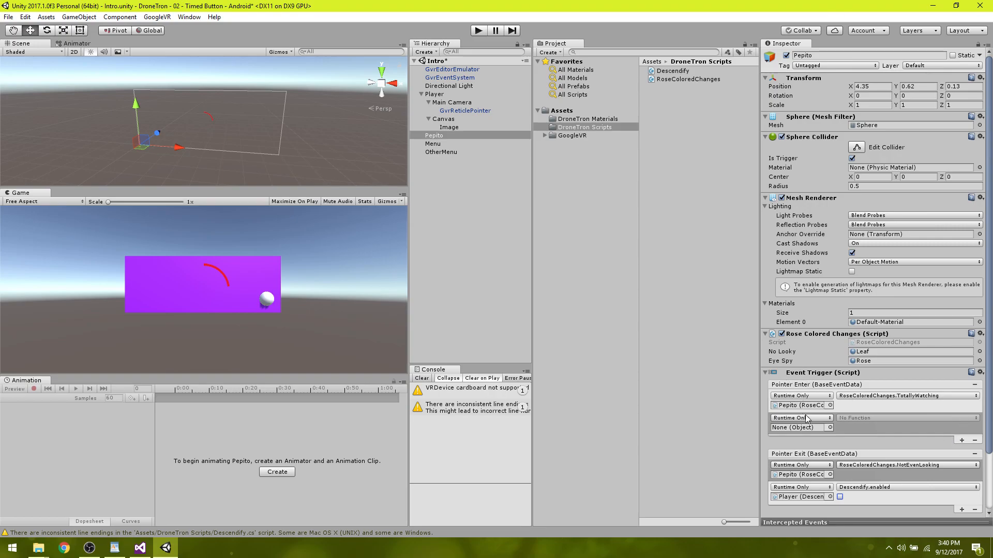
click(830, 428)
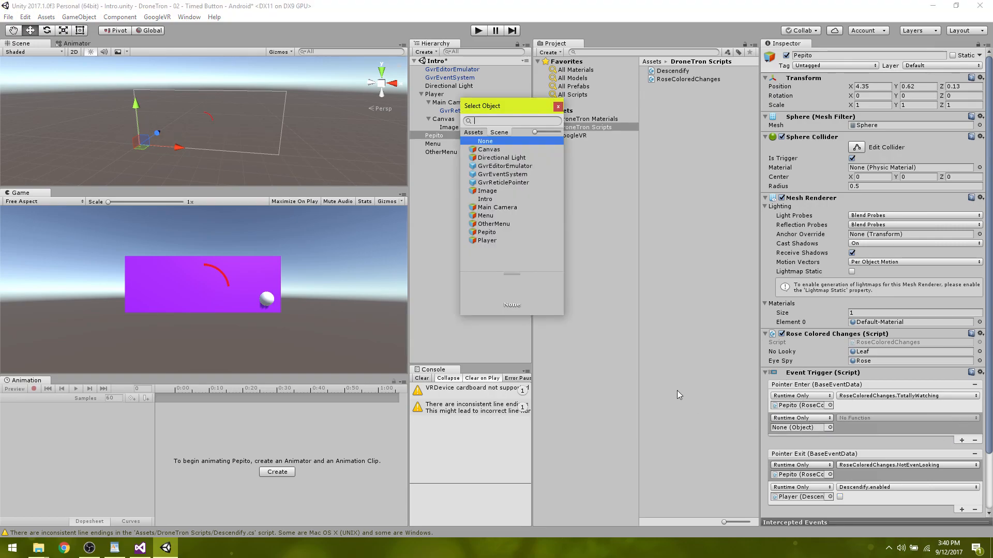
click(487, 241)
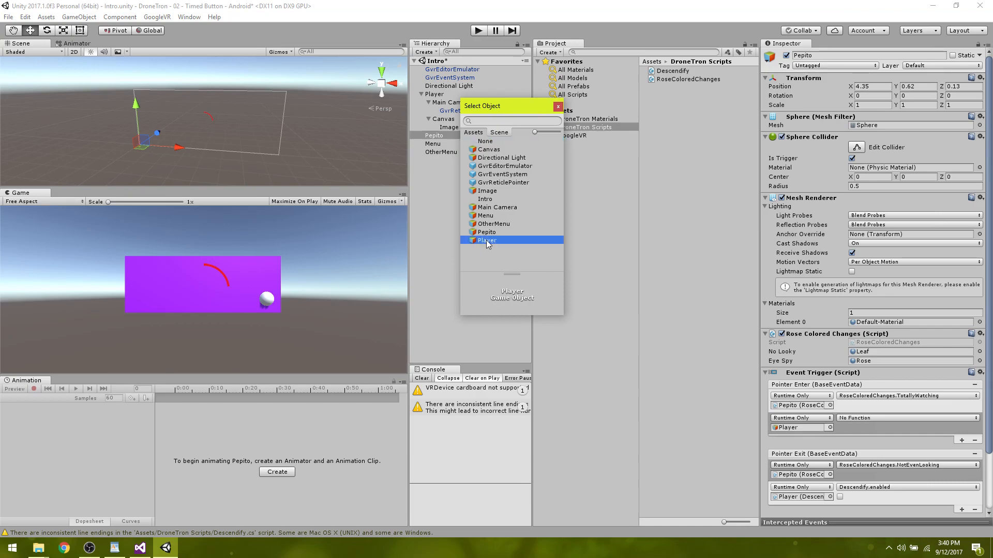
click(487, 241)
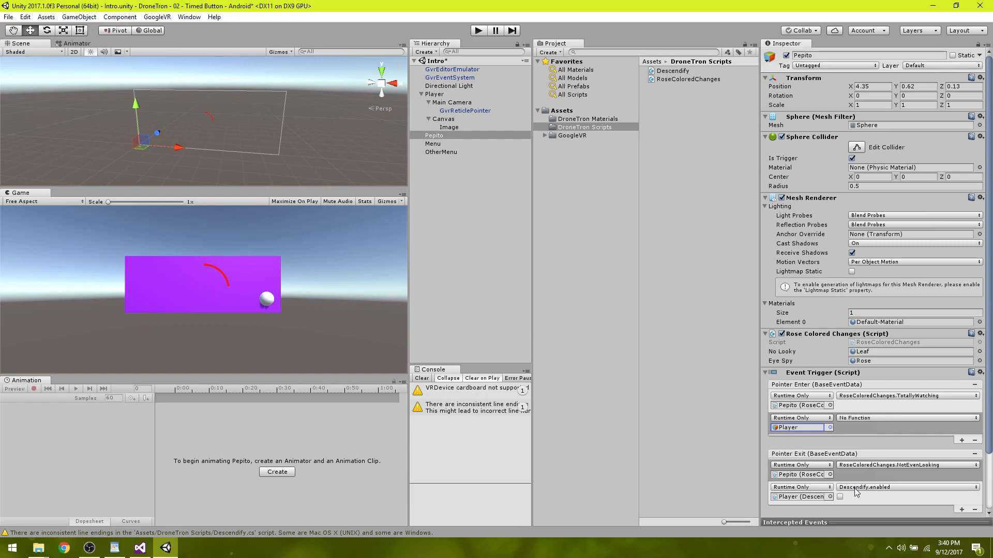
click(858, 418)
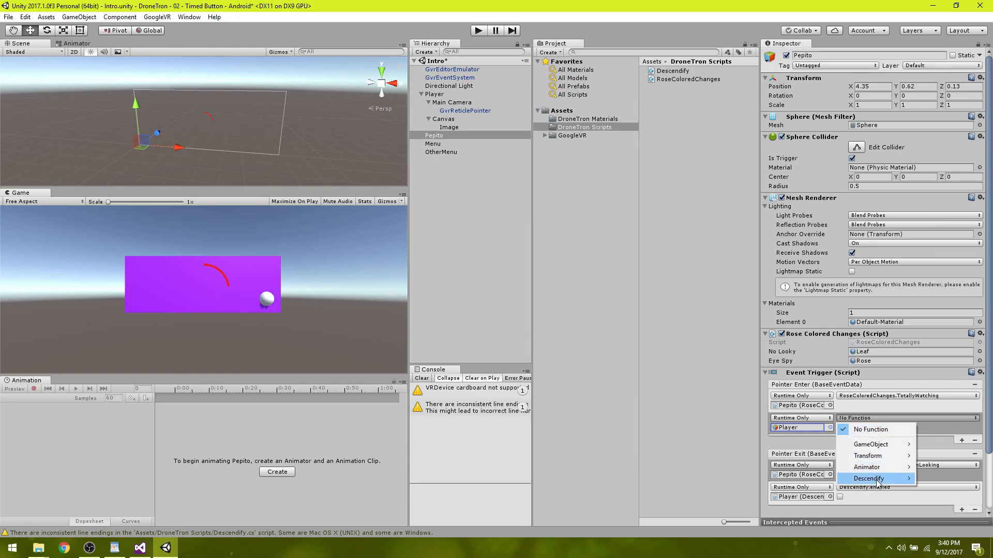
mouse_move(877, 481)
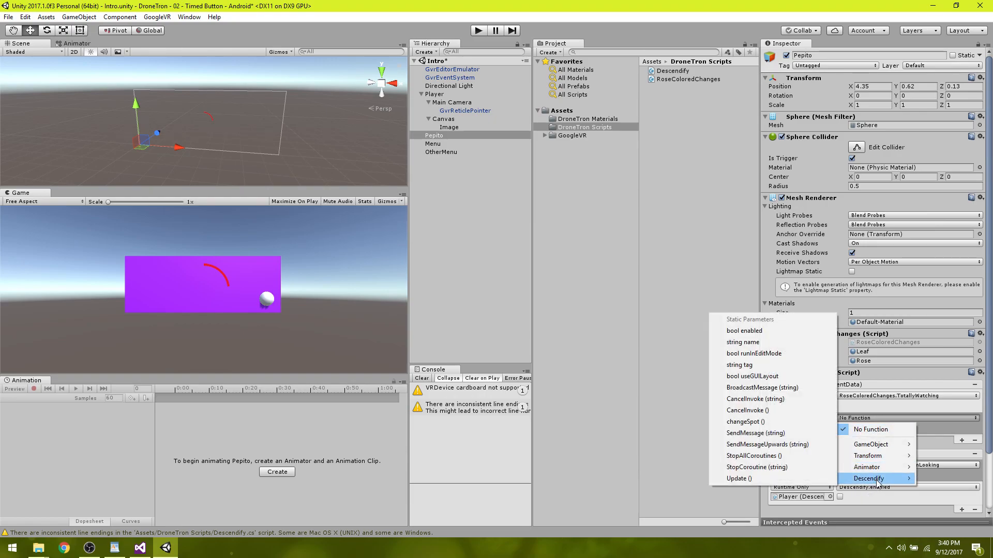
click(761, 332)
click(840, 427)
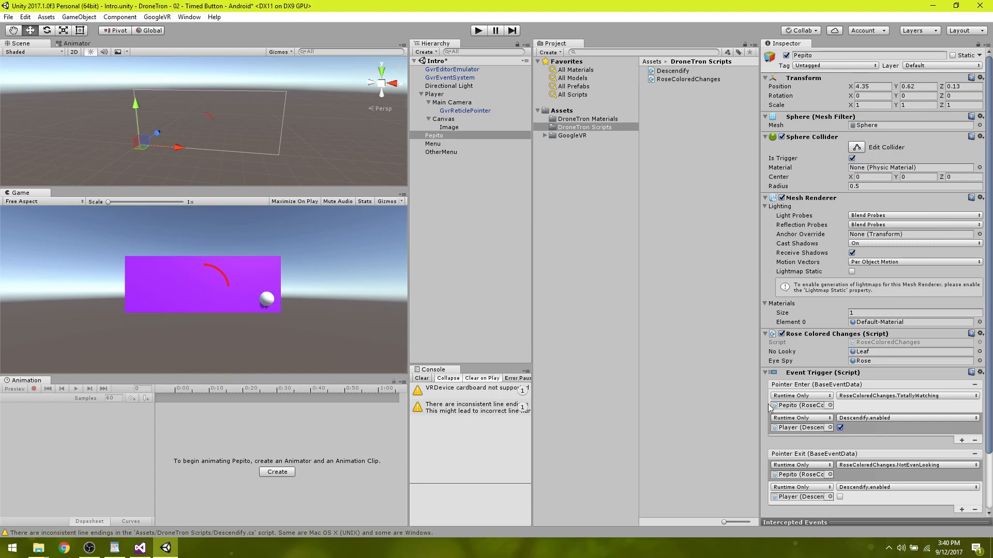
Run the scene with Player selected and look at and away from the Pepito sphere to test the My Time counter.
click(434, 95)
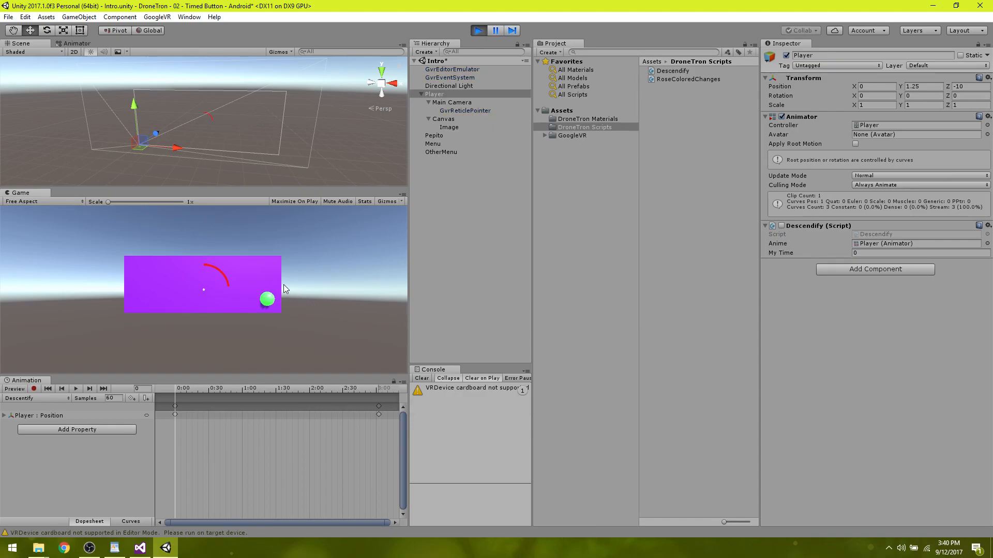
key(alt)
key(alt)
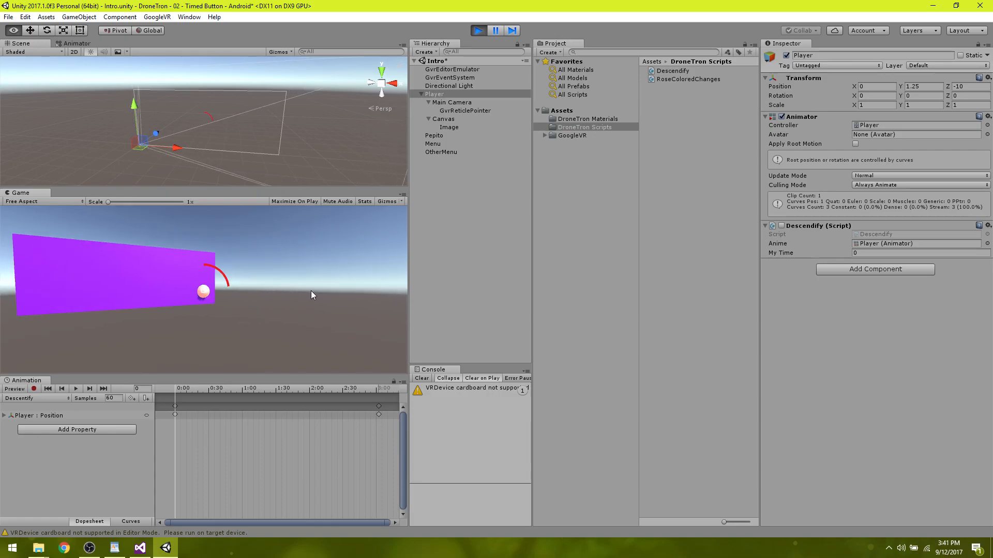
key(alt)
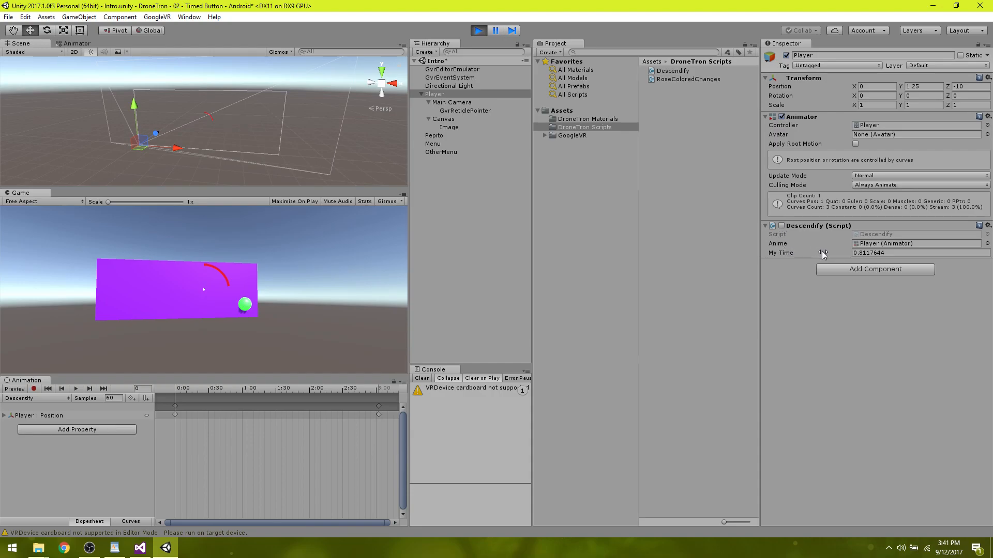
Review Pepito's Pointer Enter and Pointer Exit actions while the scene runs, and return to the Player's Descendify values.
click(437, 136)
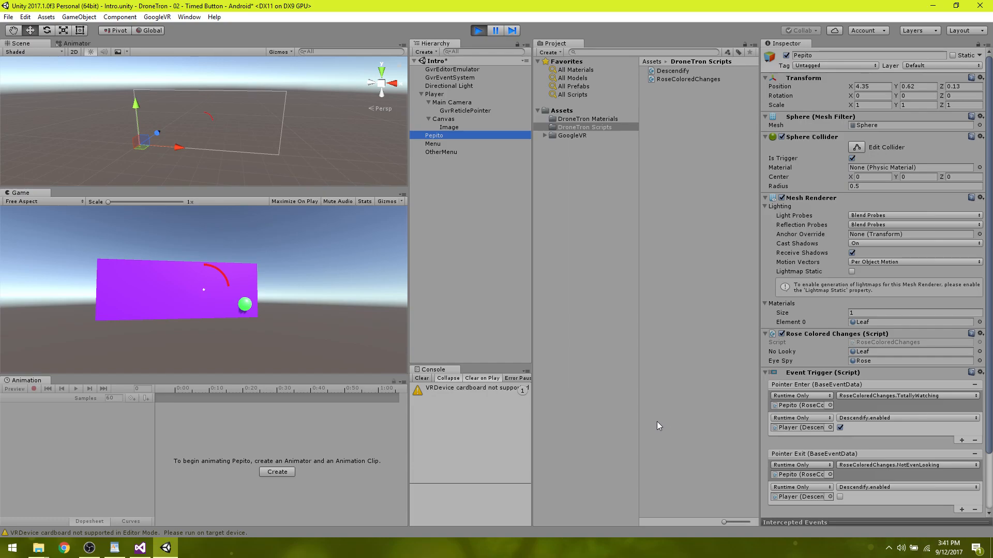
click(435, 95)
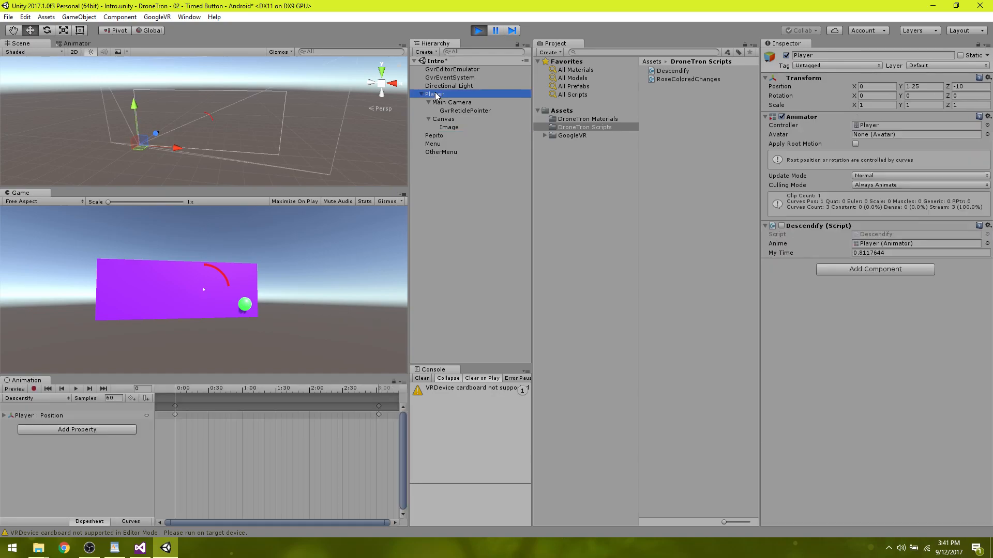
click(276, 273)
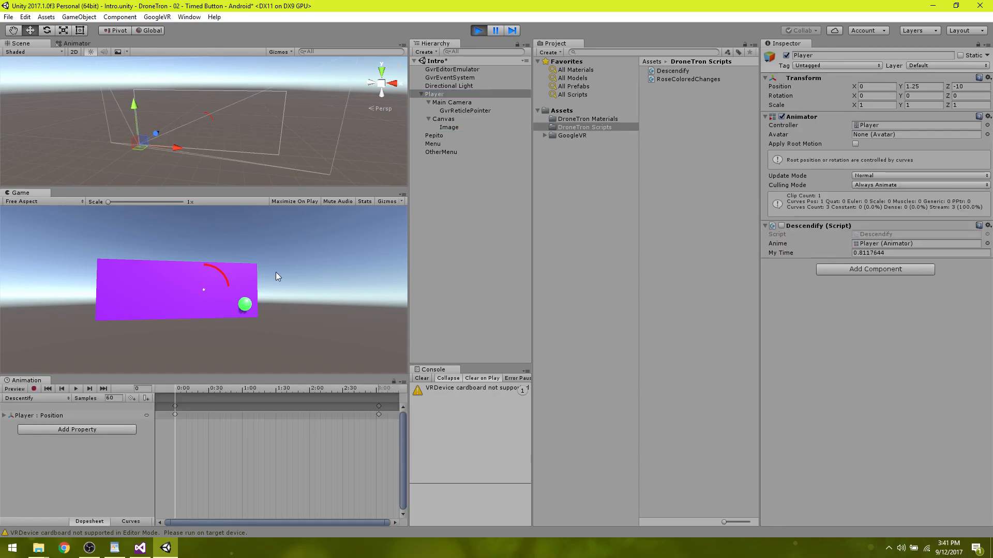
Look around the running scene to test the gaze timer and Player descent, and stop the scene.
key(alt)
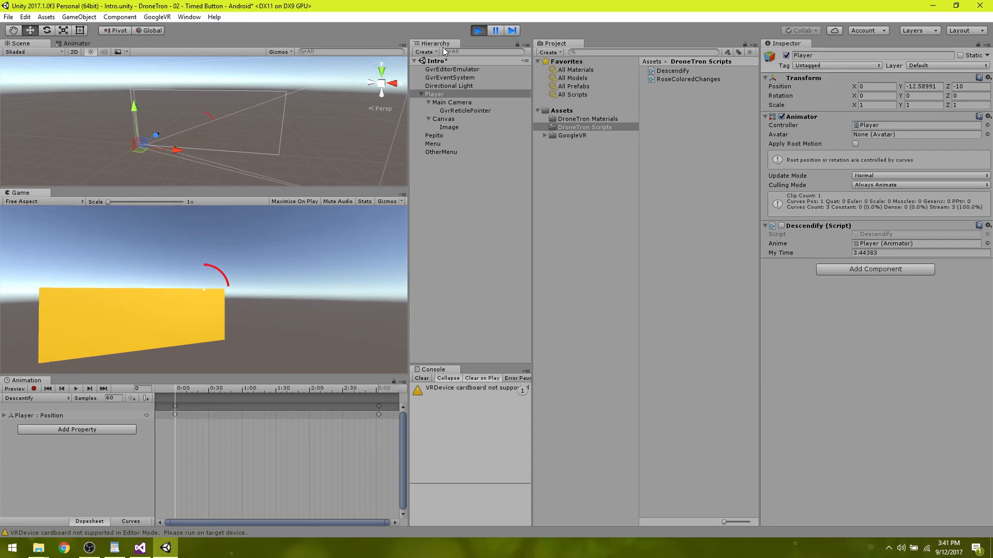
key(ctrl+p)
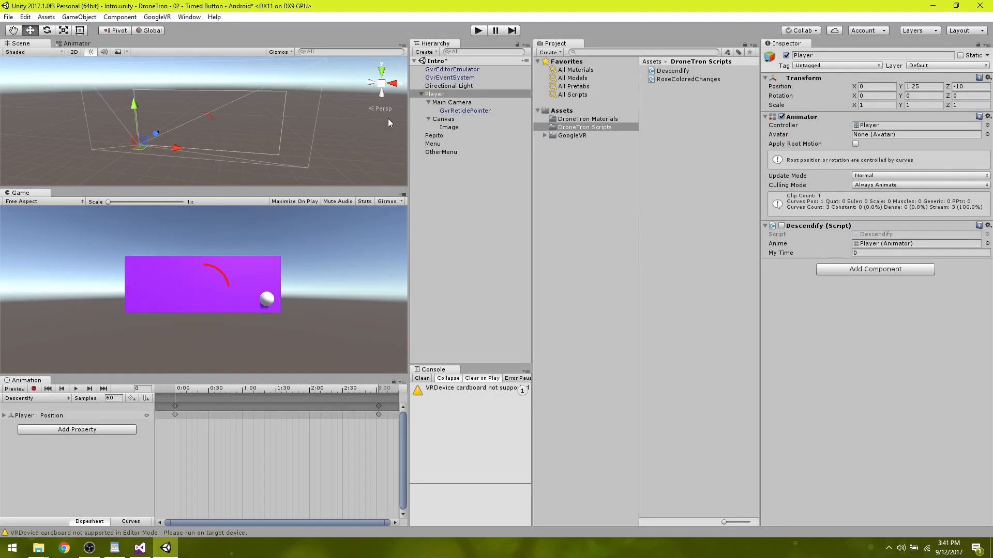
Switch to Visual Studio and add an empty public void Resetinator() method above changeSpot() in Descendify.cs.
click(147, 552)
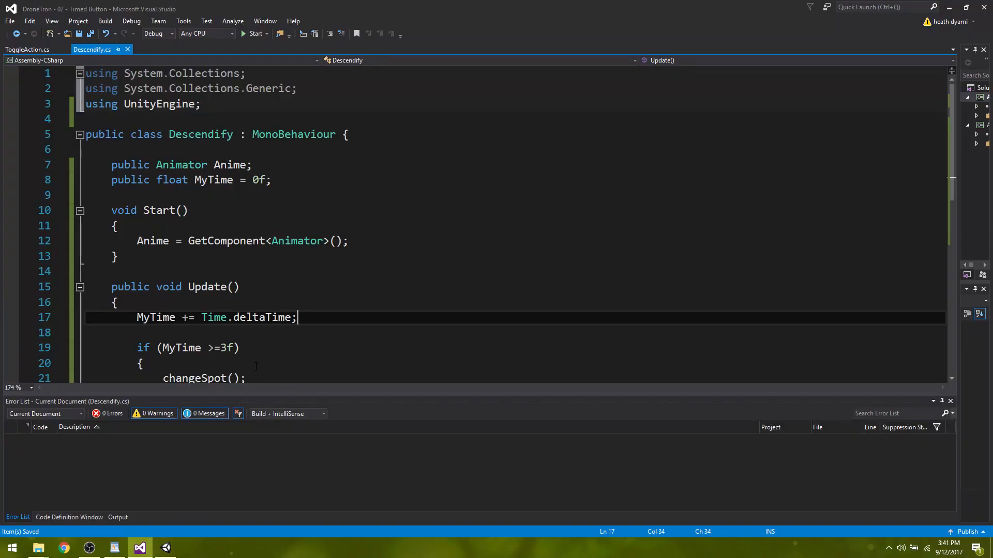
click(256, 365)
key(Down)
key(Down)
key(Down)
key(Down)
key(Down)
key(Down)
key(Down)
key(Down)
key(Down)
key(Down)
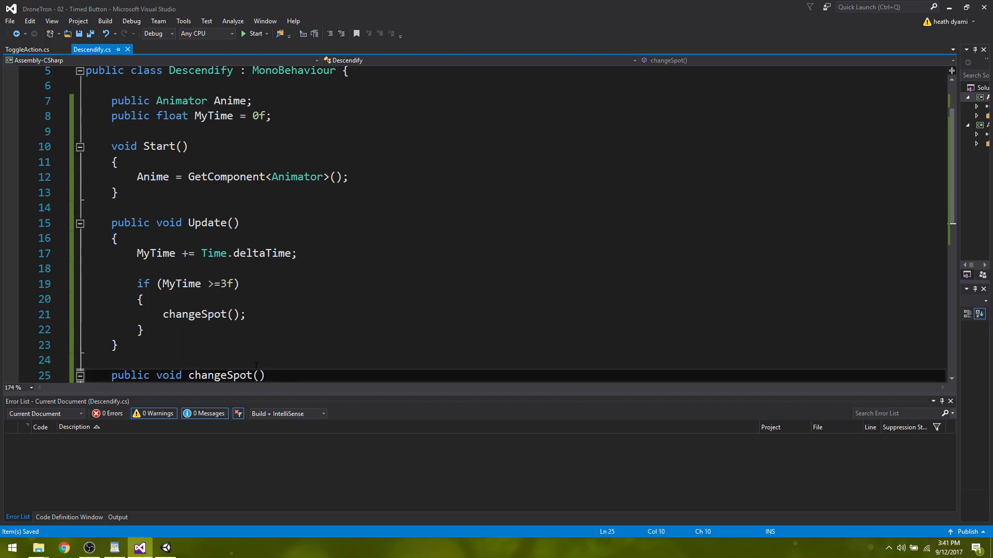
key(Up)
key(Up)
key(Up)
key(Up)
key(Up)
key(Up)
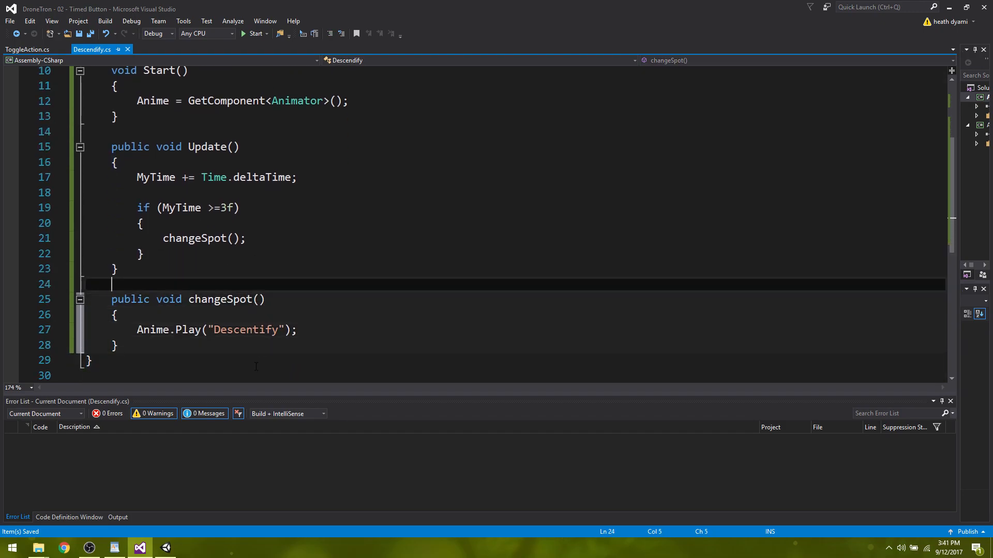
key(Return)
key(Return)
key(Up)
text(public )
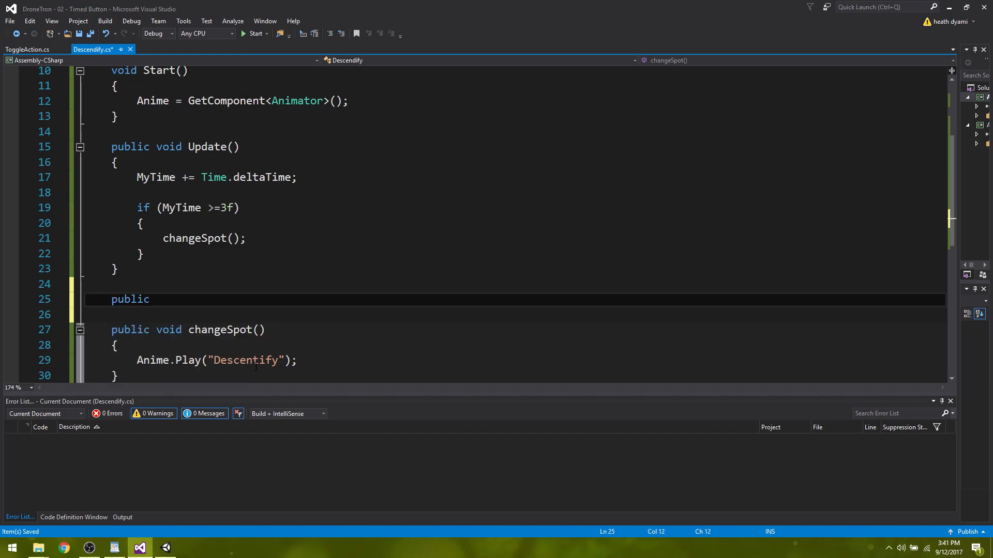
text(void Resetinator)
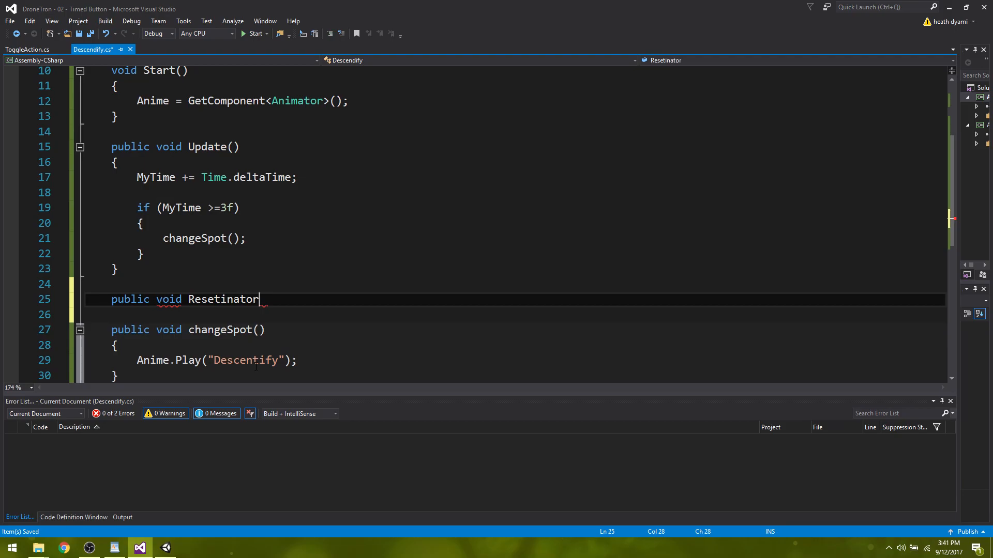
text(())
key(Return)
text({ })
key(Left)
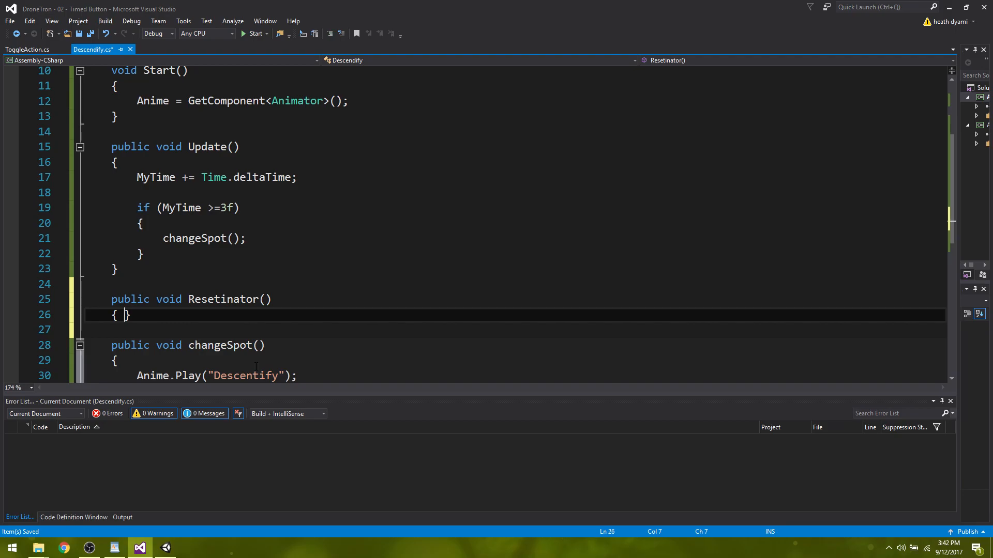
Make Resetinator() set MyTime = 0f; on its own line and save Descendify.cs.
key(Return)
key(Return)
key(Up)
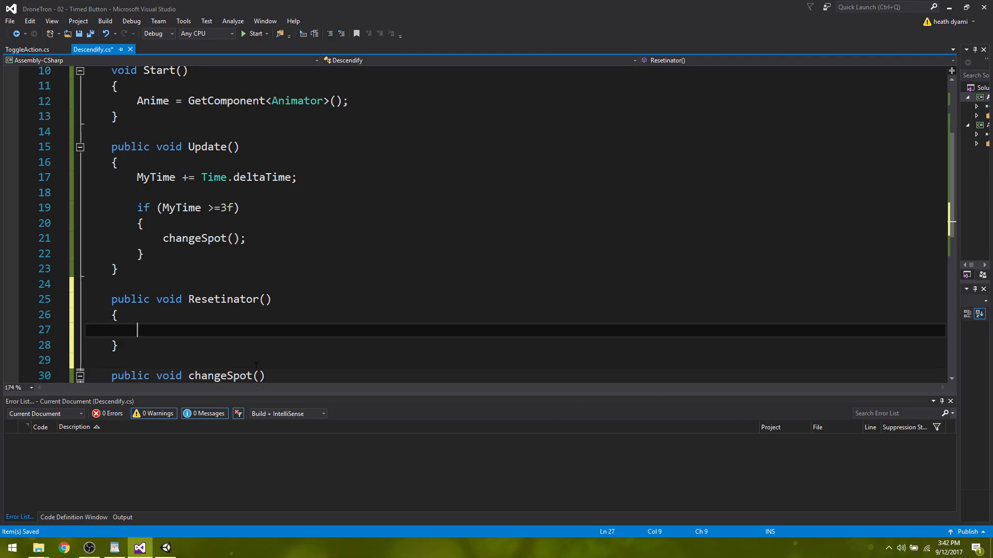
text(MyTime = 0)
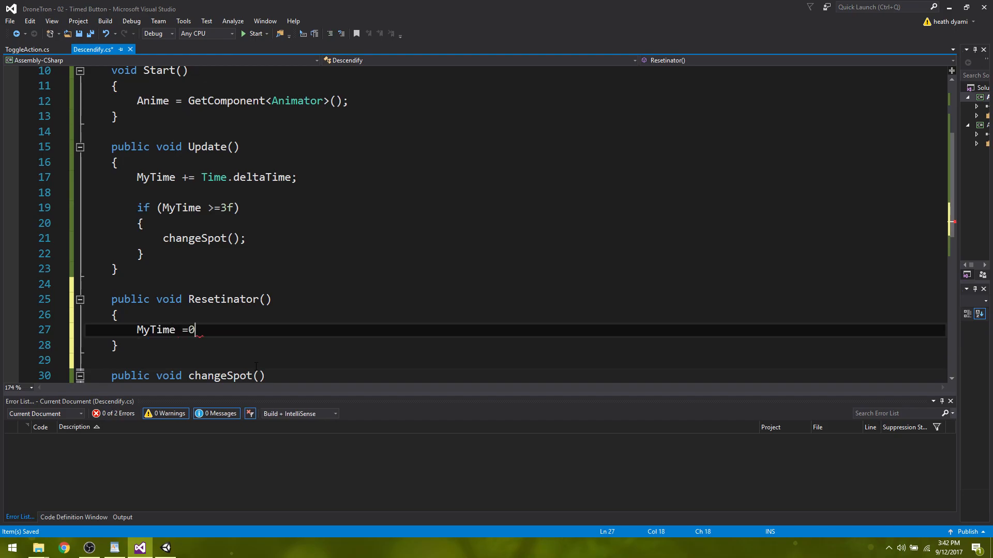
text(f;)
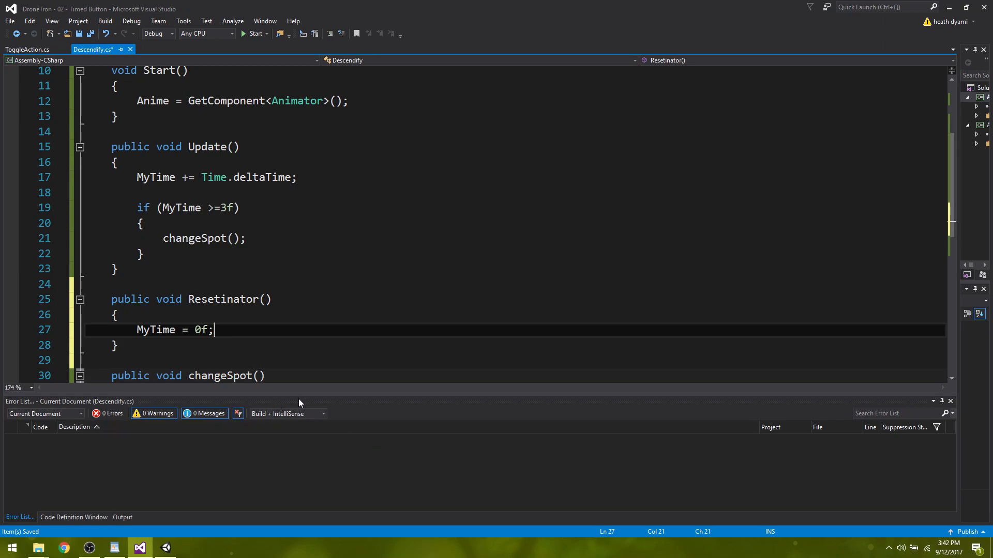
click(165, 548)
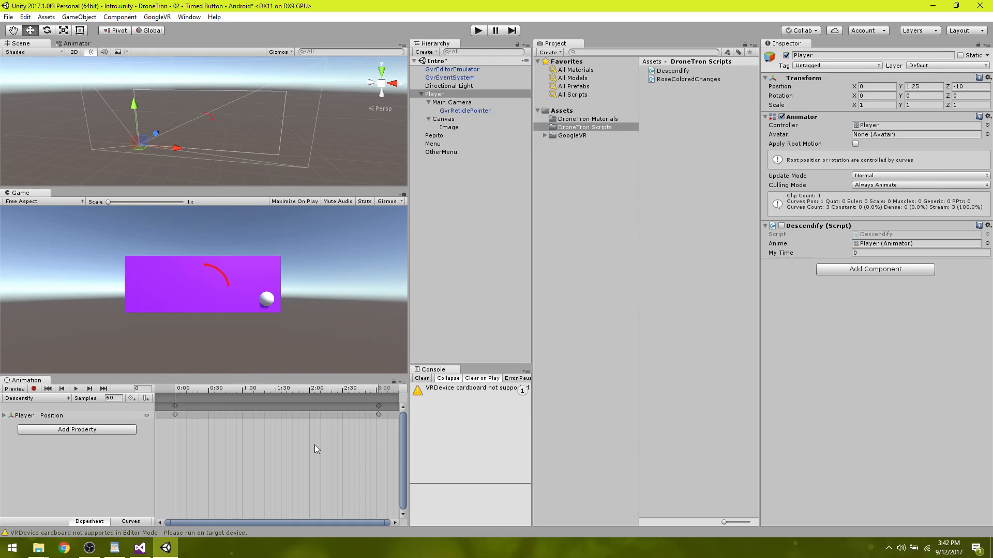
click(139, 548)
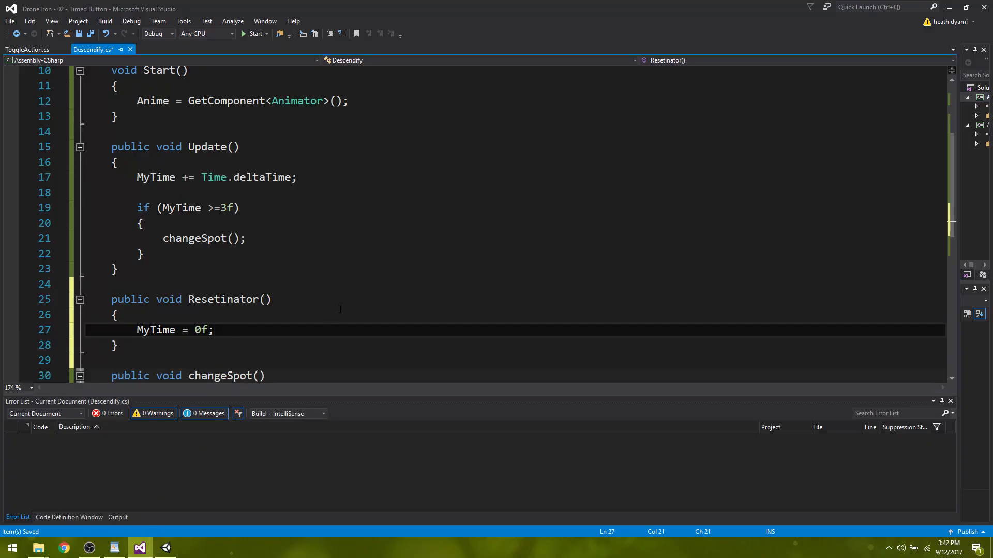
key(ctrl+s)
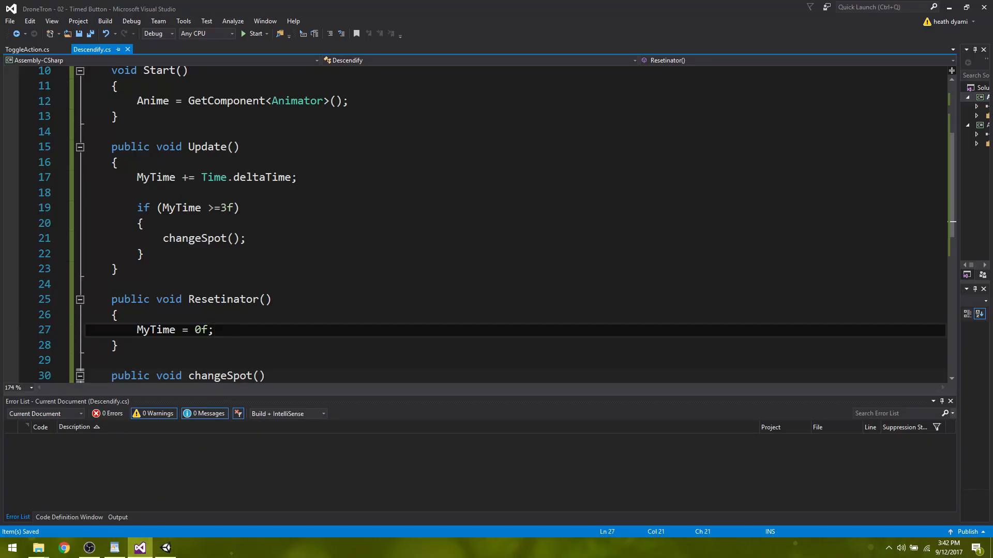
Switch to Unity and add a third Pointer Exit action on Pepito that calls Descendify.Resetinator on the Player.
click(166, 548)
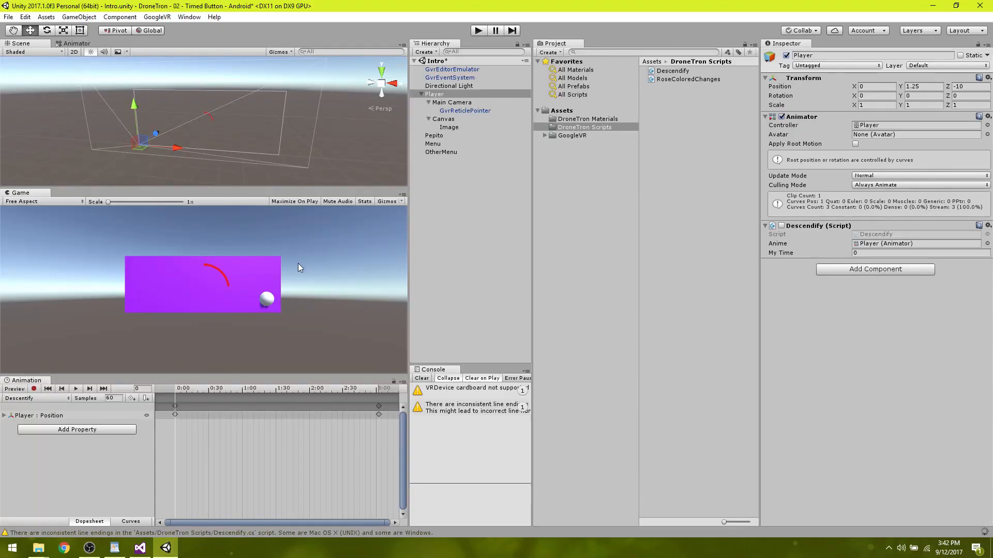
click(443, 136)
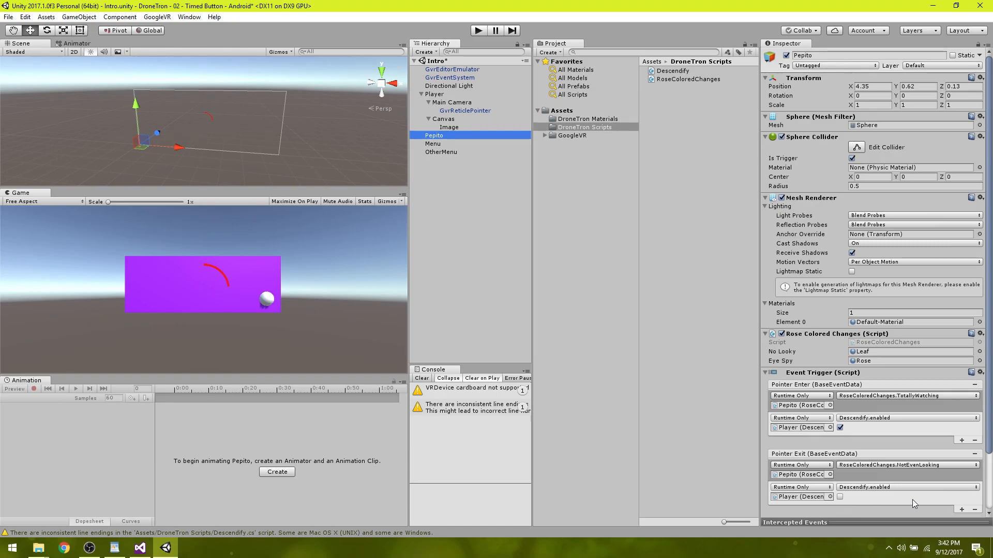
click(962, 510)
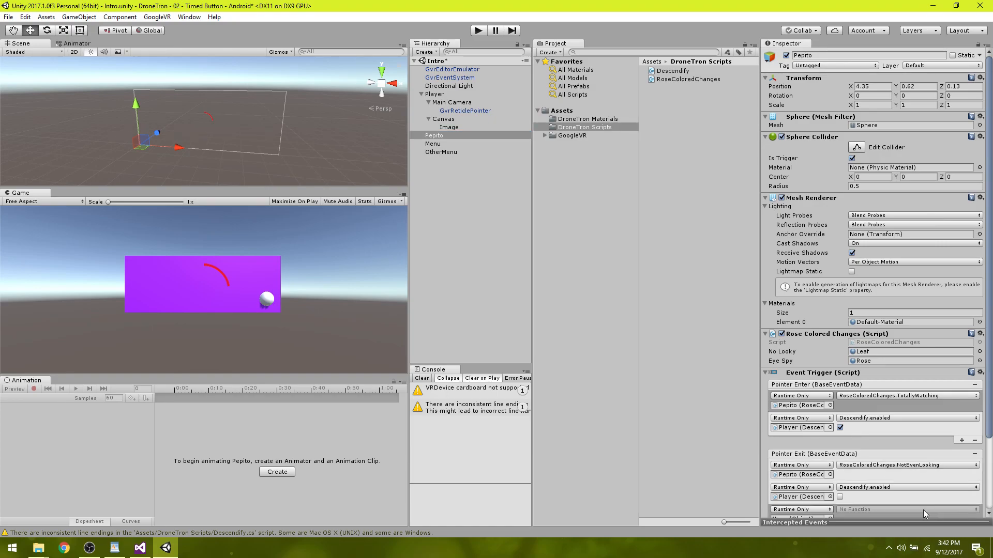
drag(989, 401, 991, 432)
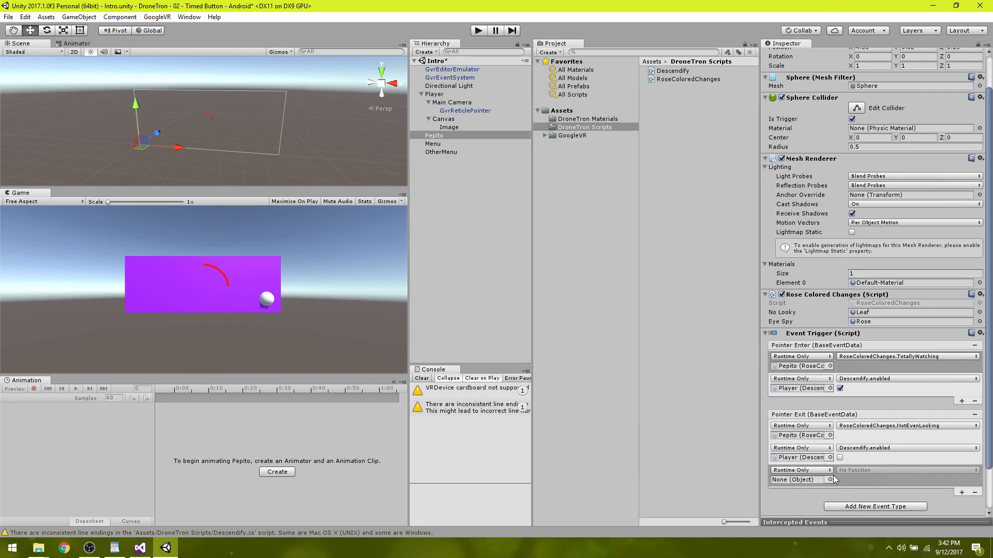
click(830, 480)
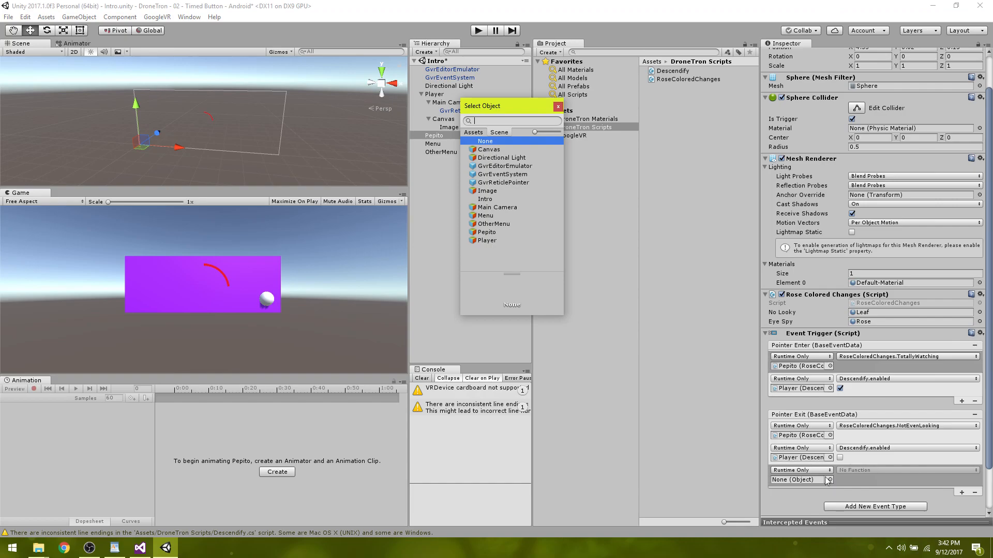
double_click(486, 241)
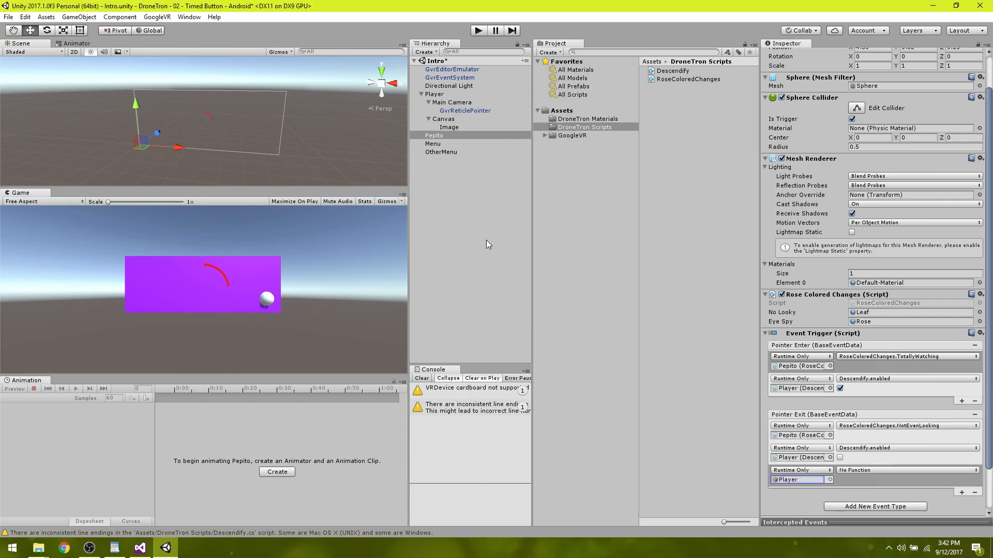
click(877, 471)
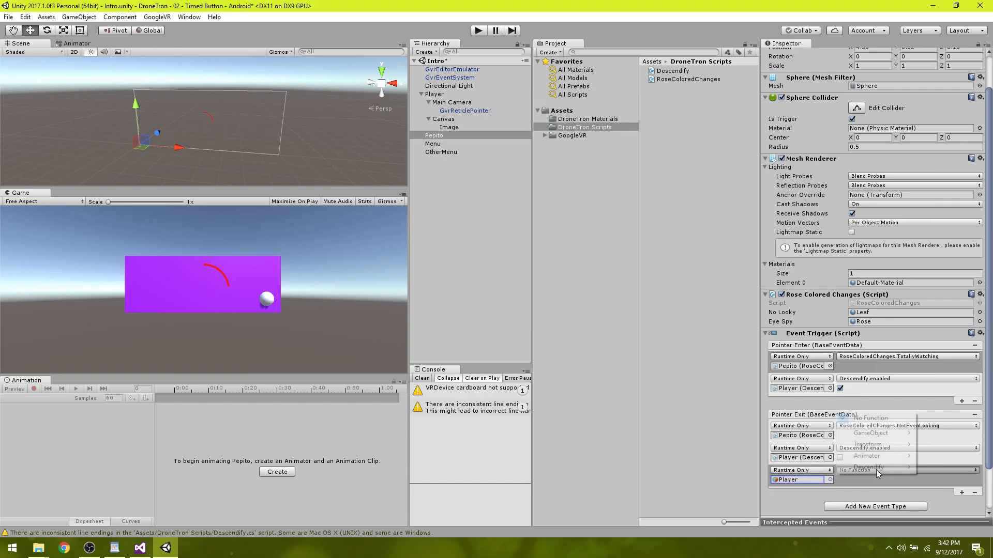
mouse_move(878, 471)
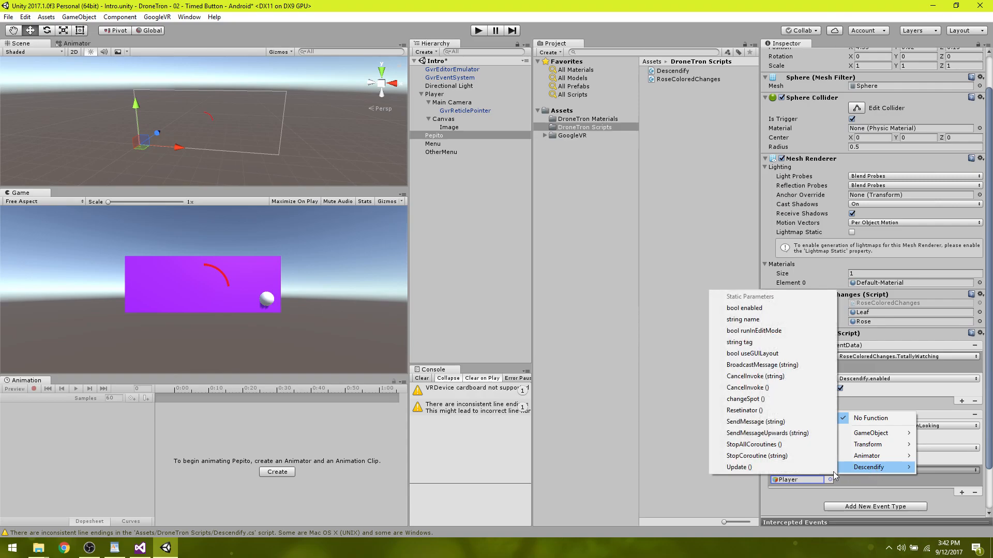
click(756, 412)
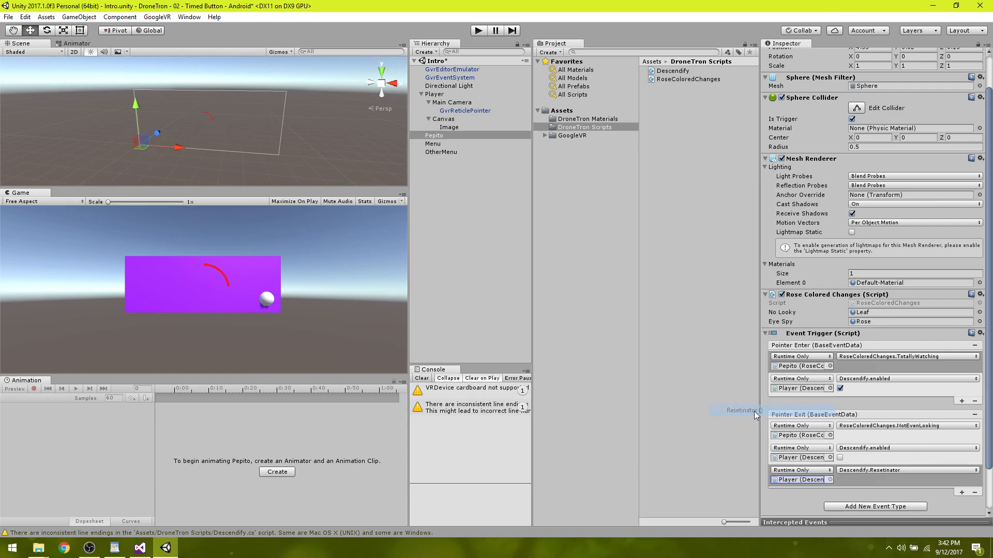
Review the Descendify functions offered for the new Pointer Exit action, and look over the Player's and Pepito's components.
click(862, 472)
mouse_move(869, 468)
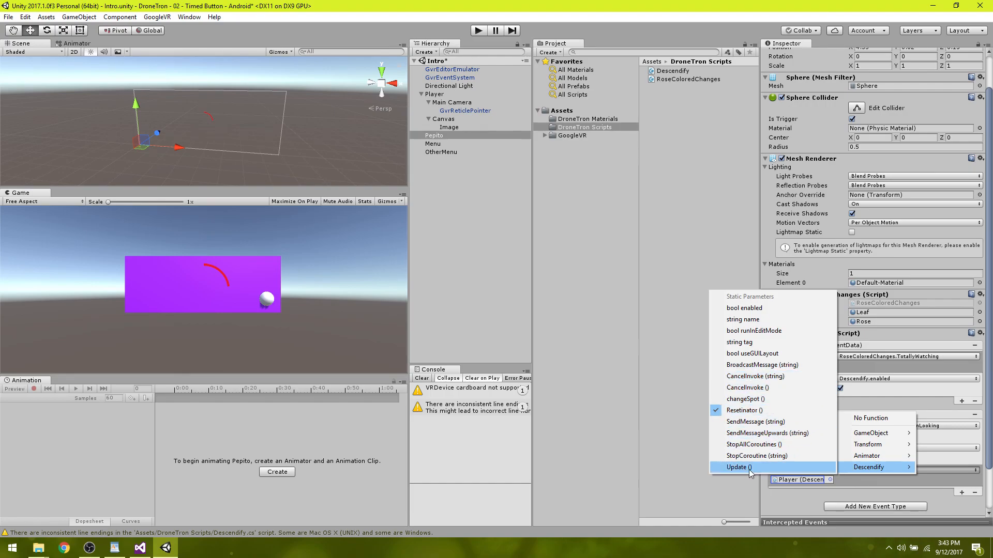
click(666, 447)
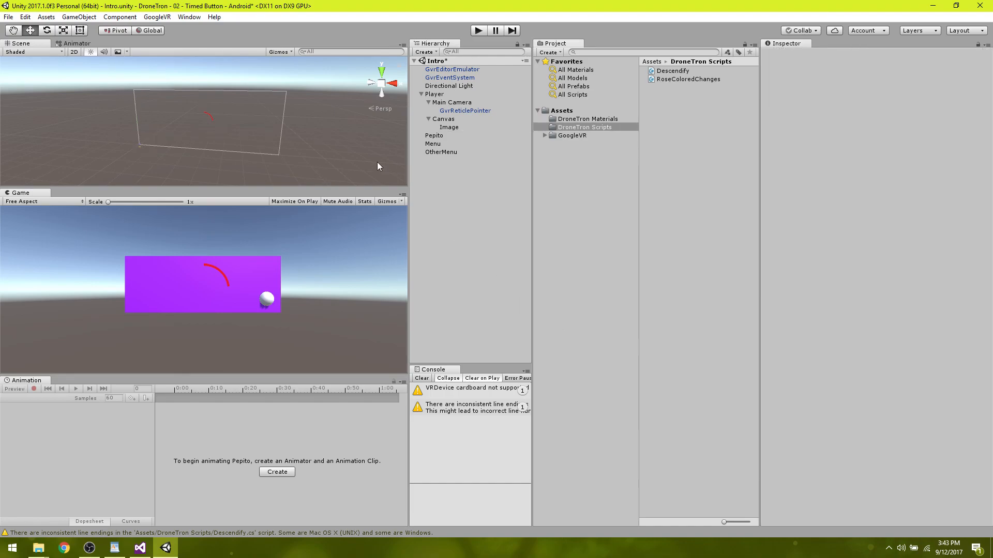
click(429, 95)
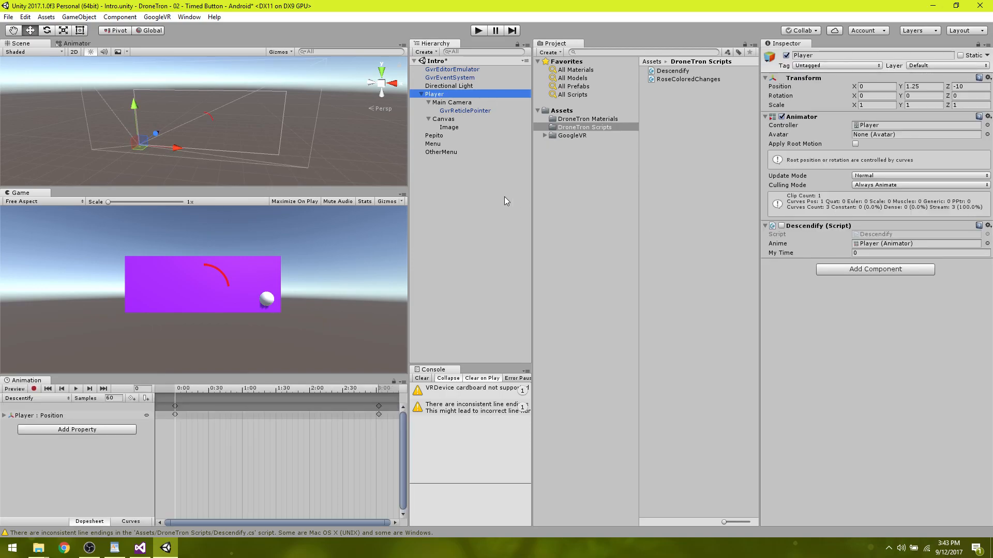
click(435, 135)
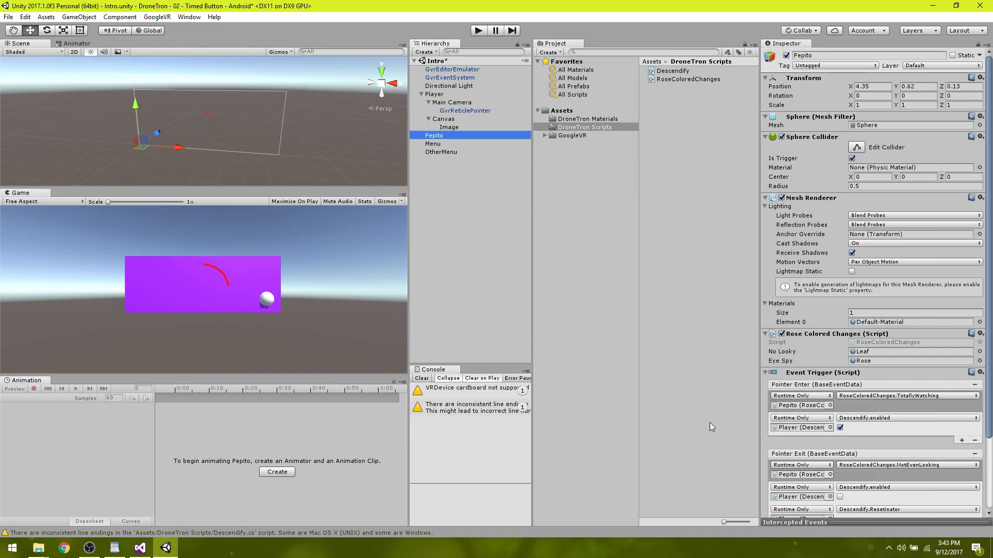
Run the scene with Player selected, look at and away from Pepito to test the My Time reset, and stop it.
click(436, 95)
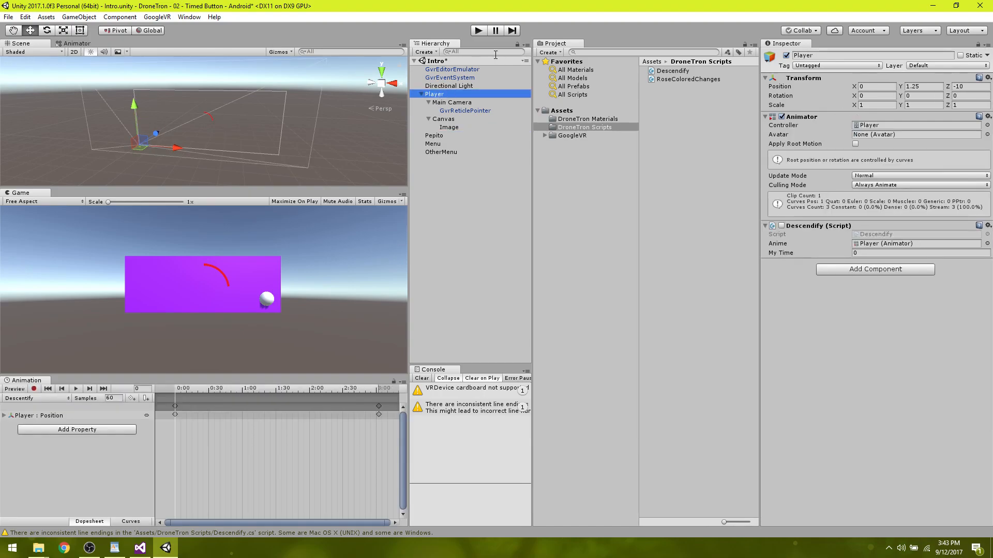
click(478, 33)
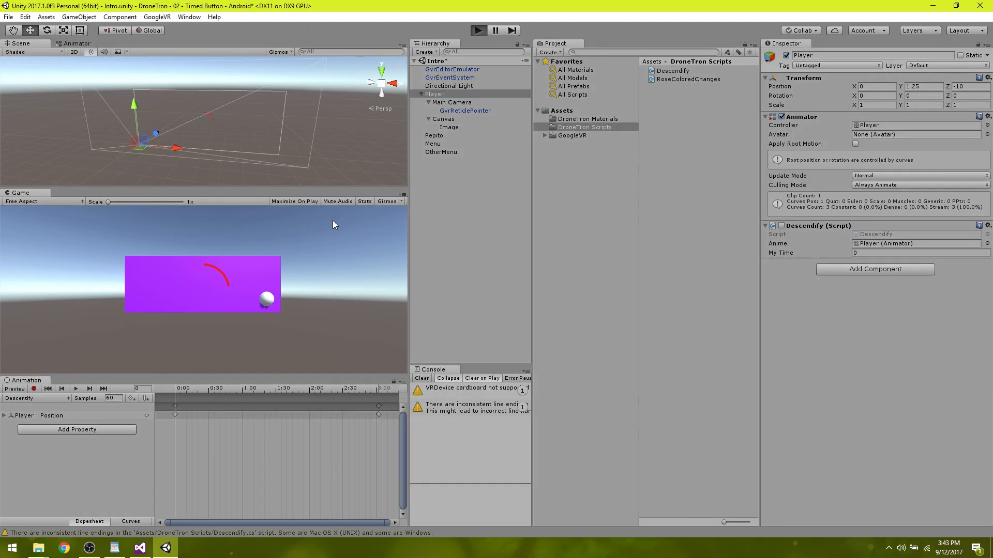
key(alt)
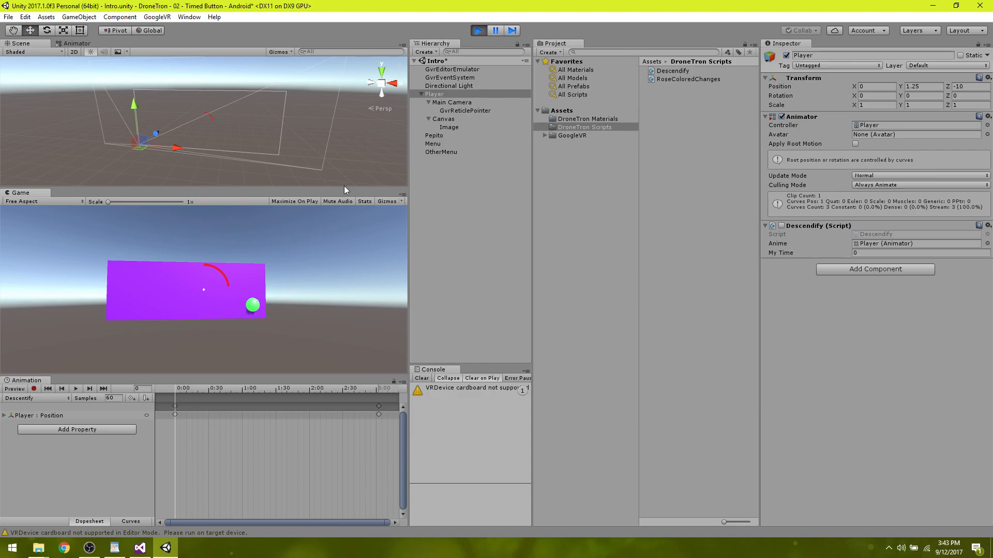
click(479, 30)
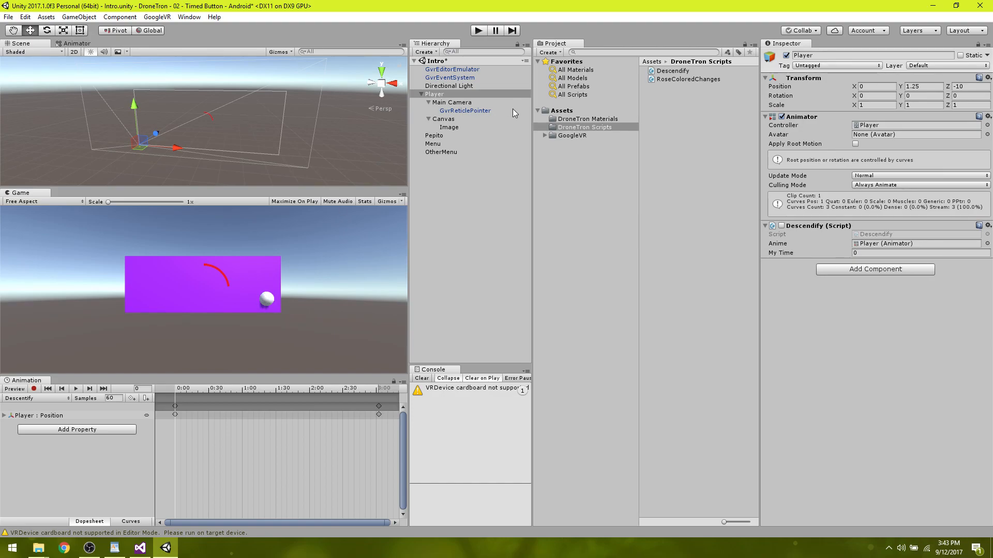
Lower the Fill Amount of the Image under Canvas to 0, and raise it to 0.194.
click(439, 120)
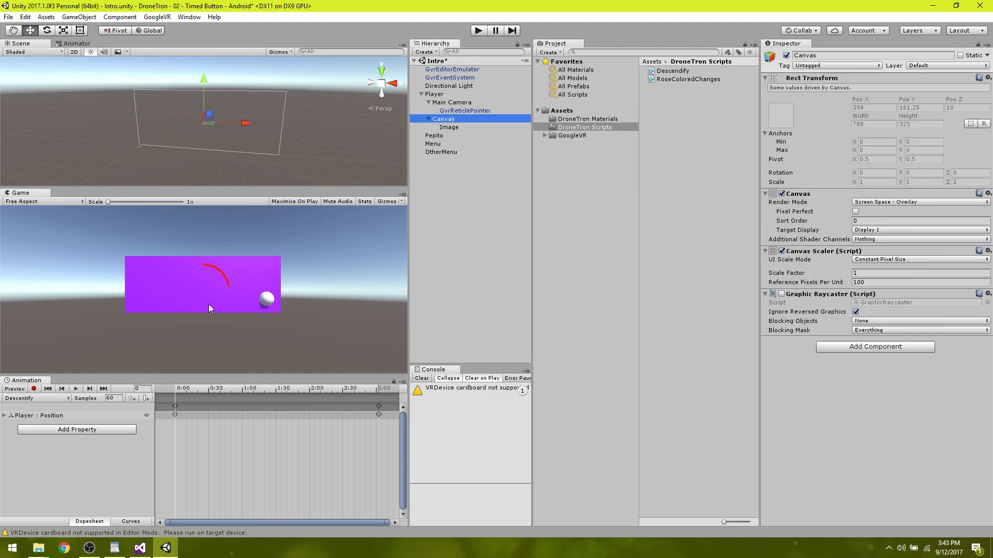
click(454, 129)
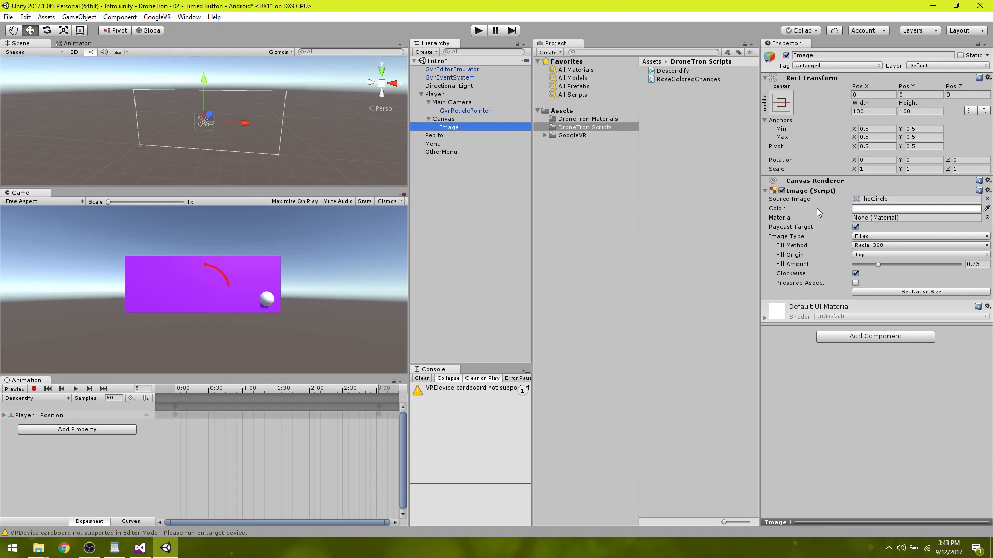
drag(877, 262, 793, 273)
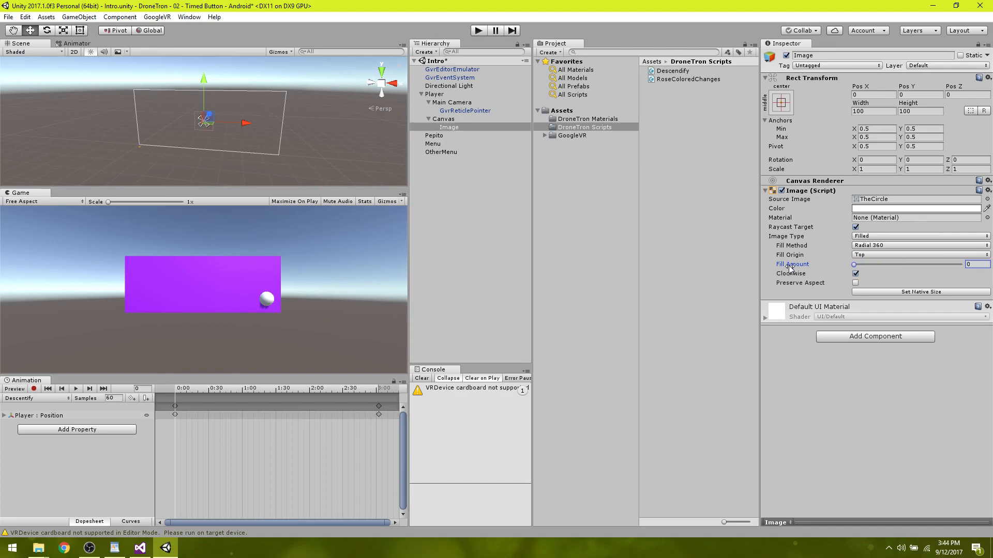
drag(855, 263, 876, 264)
Switch to Visual Studio and add "using UnityEngine.UI;" below the other using directives in Descendify.cs.
click(139, 550)
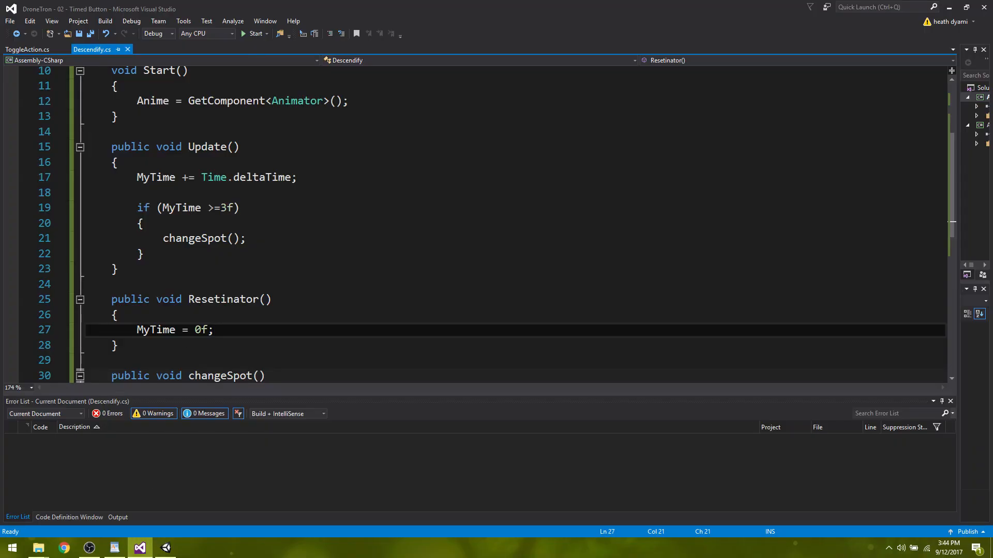
scroll(211, 251, up, 3)
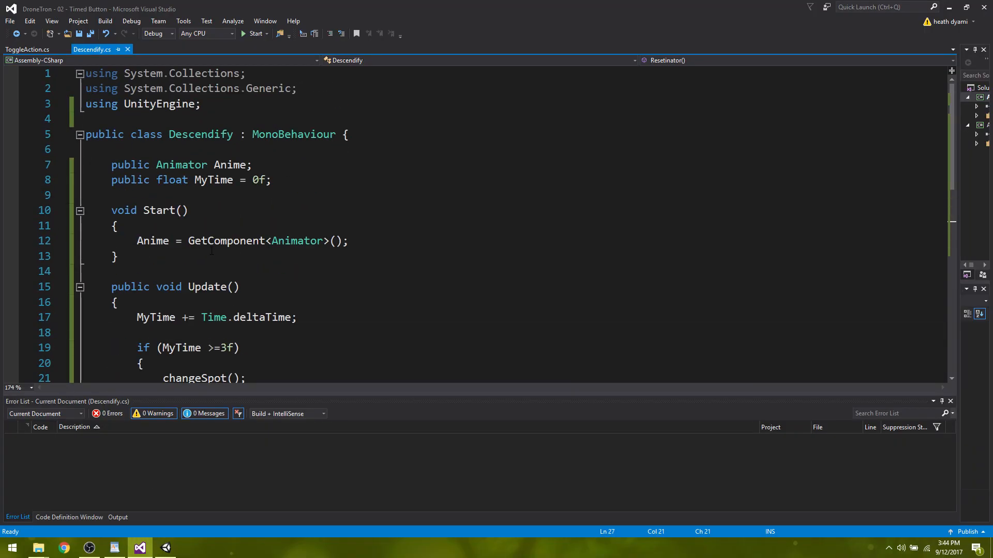
scroll(211, 251, down, 10)
scroll(248, 207, up, 10)
click(278, 180)
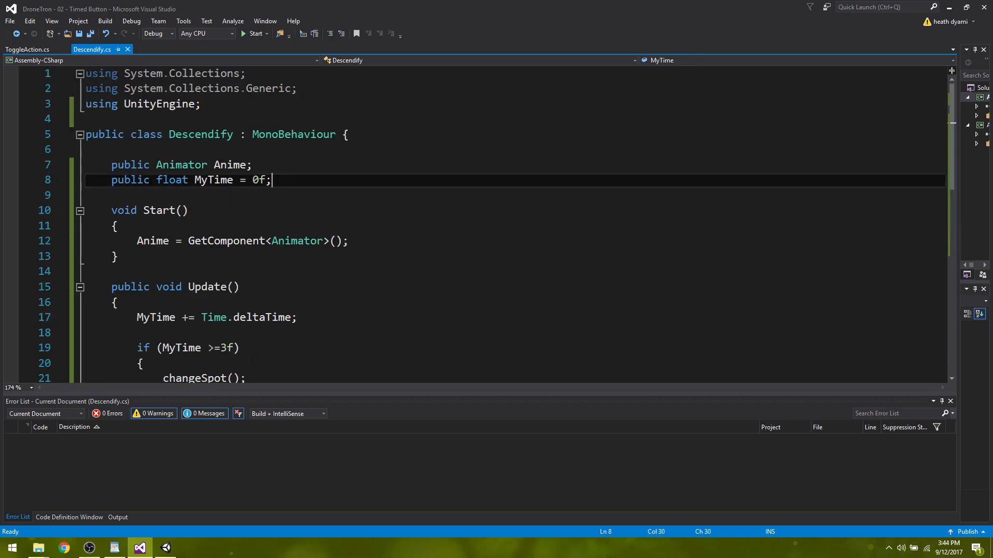
key(Return)
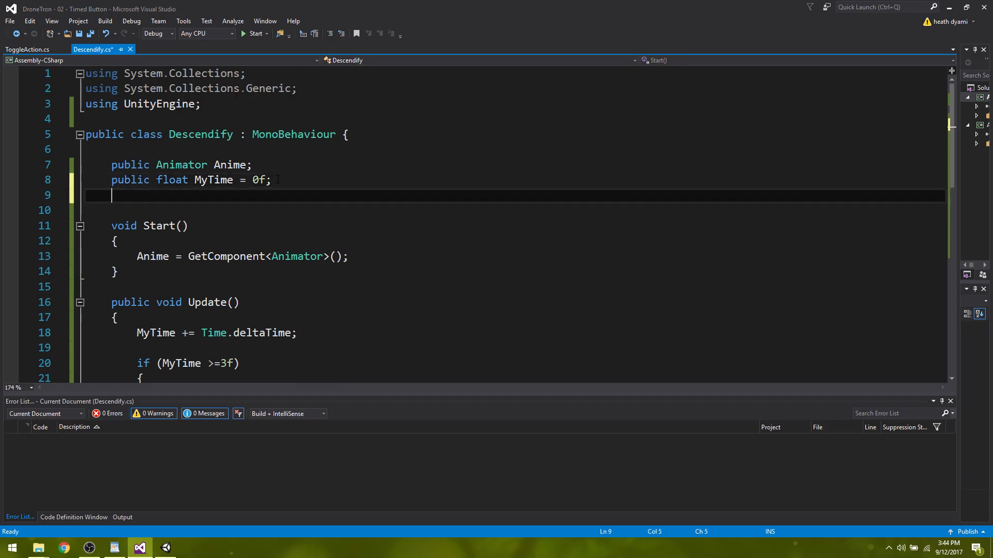
click(204, 106)
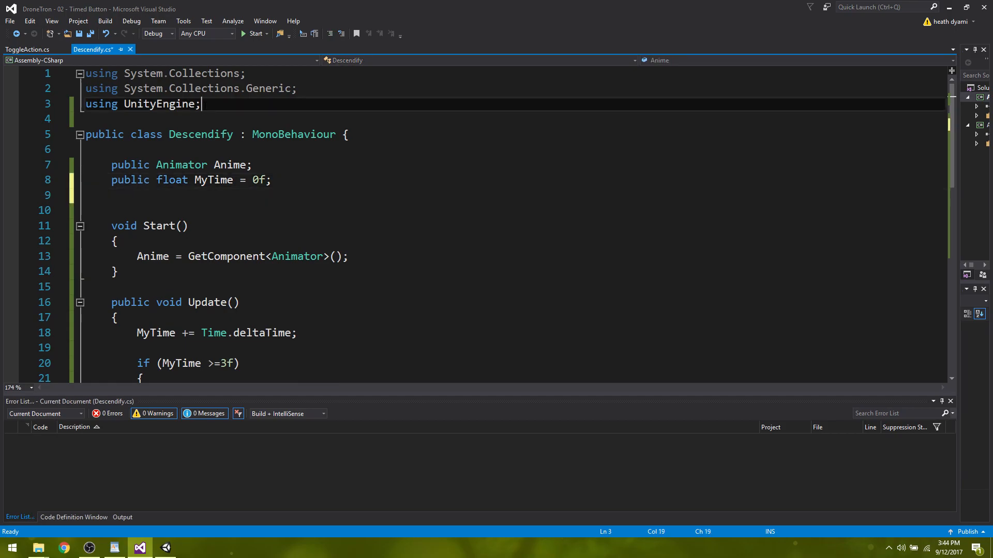
key(Return)
text(using)
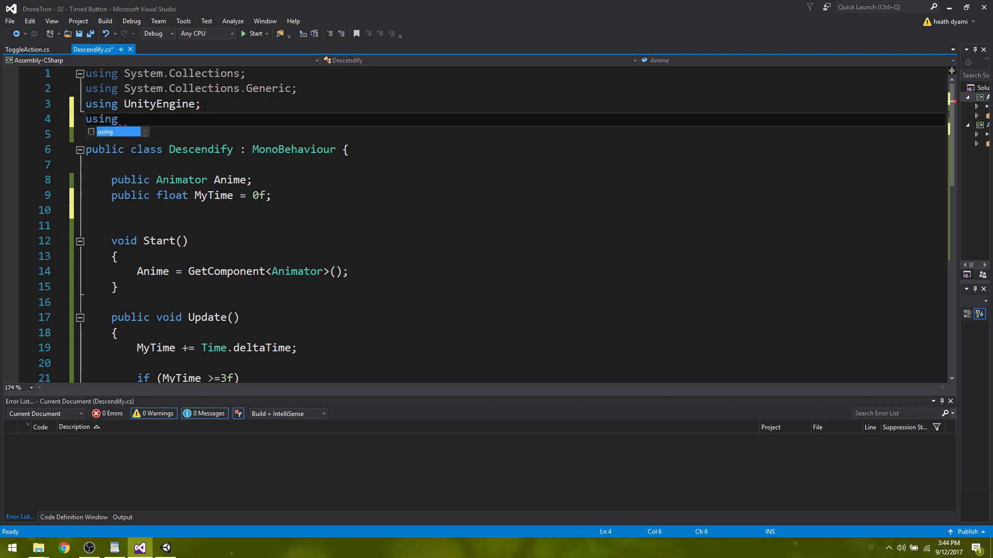
text( UnityEngine.UI;)
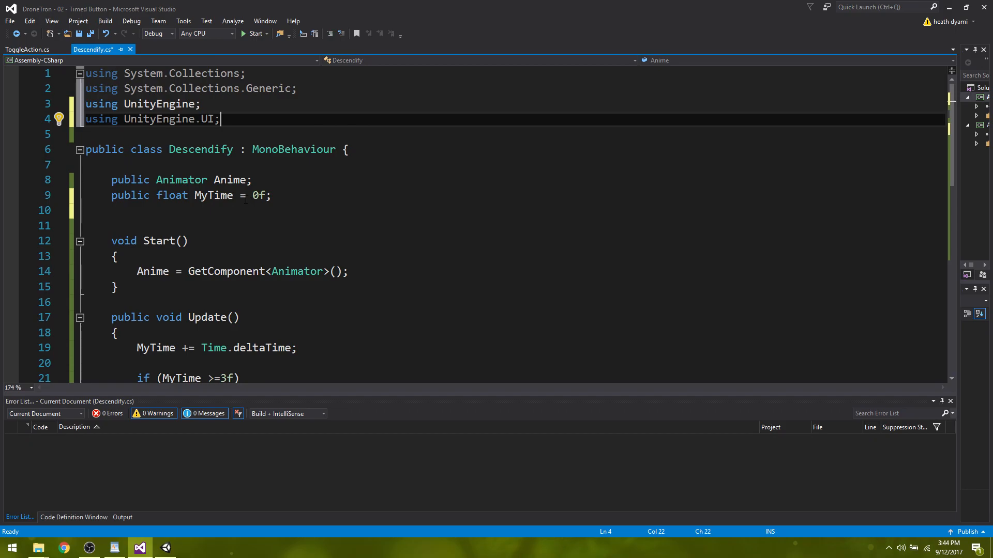
Declare "public Transform RadialProgress;" below the MyTime field in the Descendify class.
click(283, 200)
key(Return)
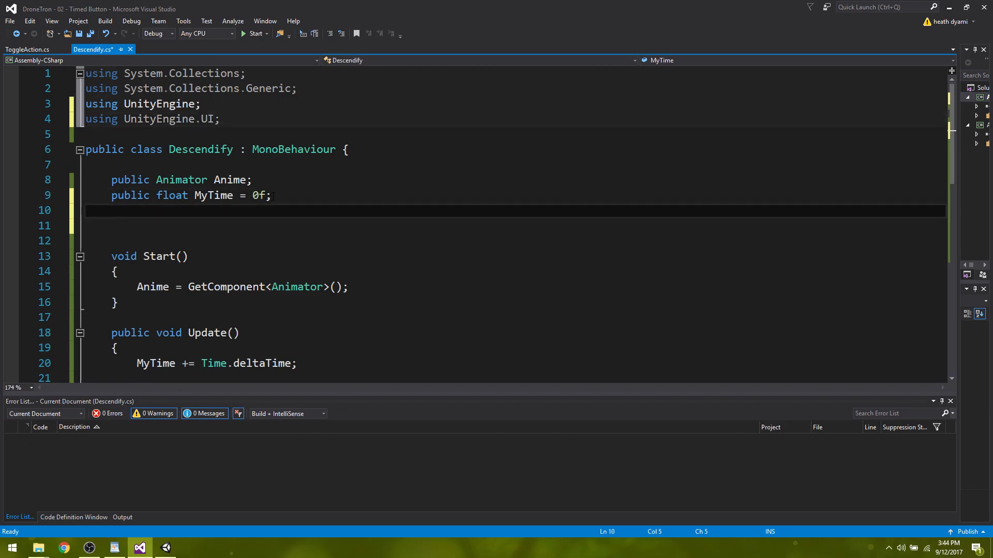
text(public)
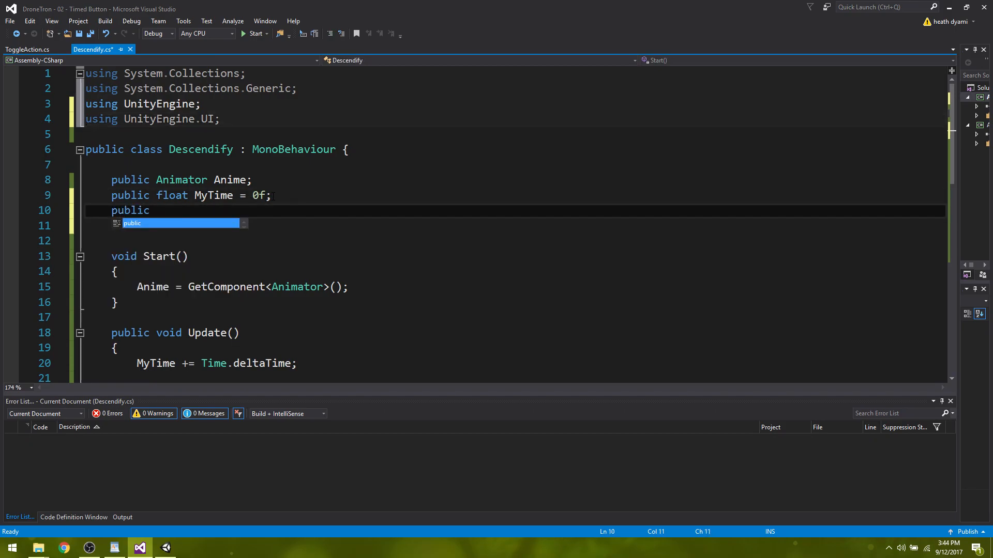
text( trans)
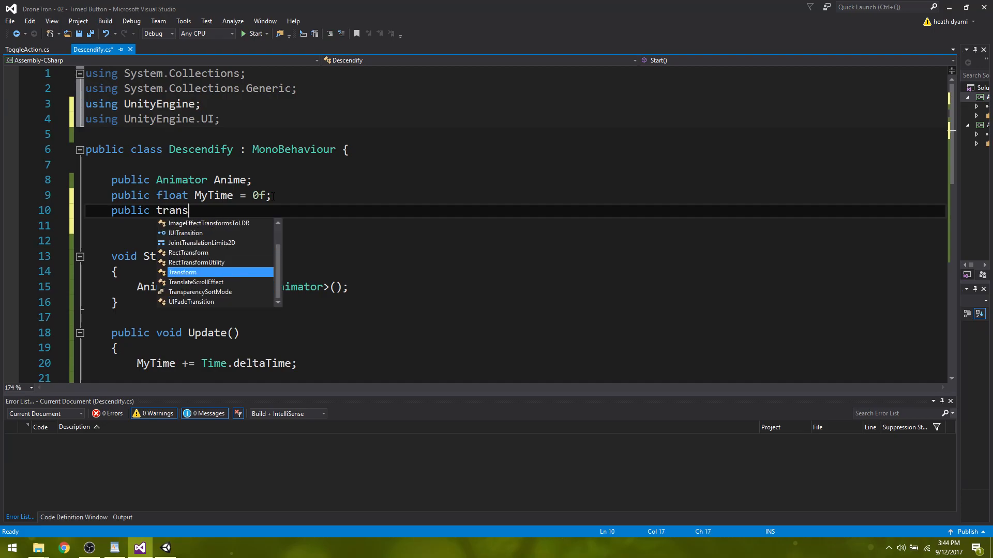
text(form)
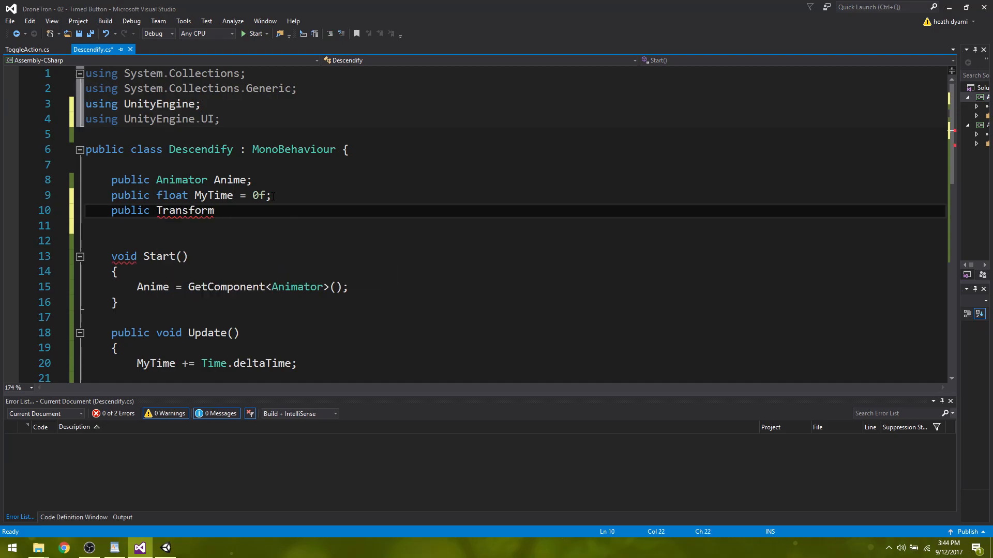
text( Radial)
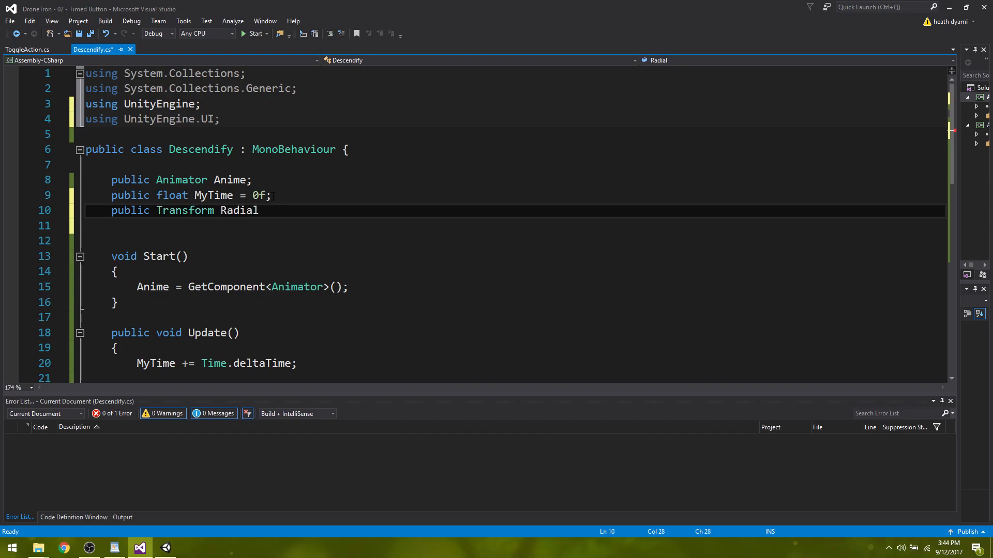
text(Progress;)
Add "RadialProgress.GetComponent<Image>().fillAmount = MyTime;" to Start() after the Animator assignment.
click(349, 287)
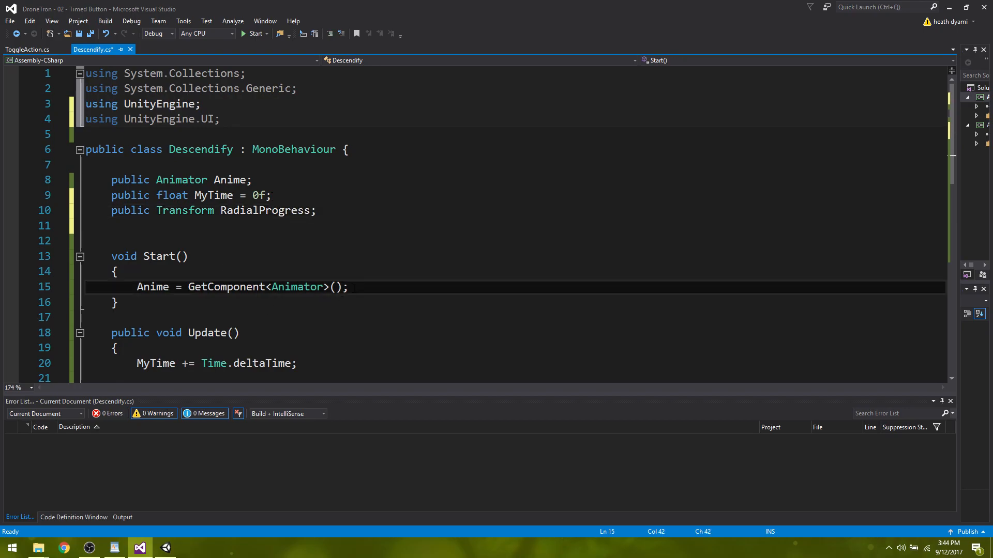
key(Return)
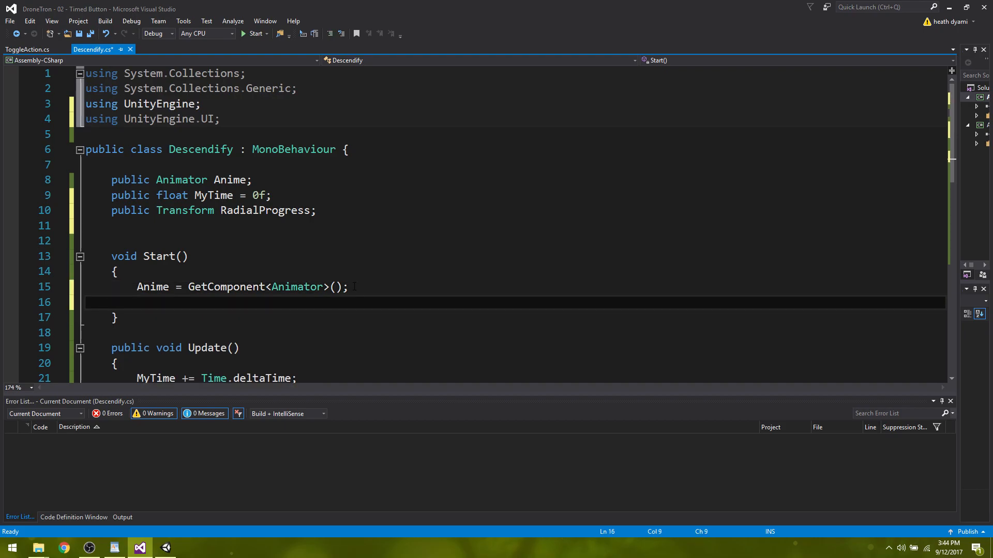
text(radial)
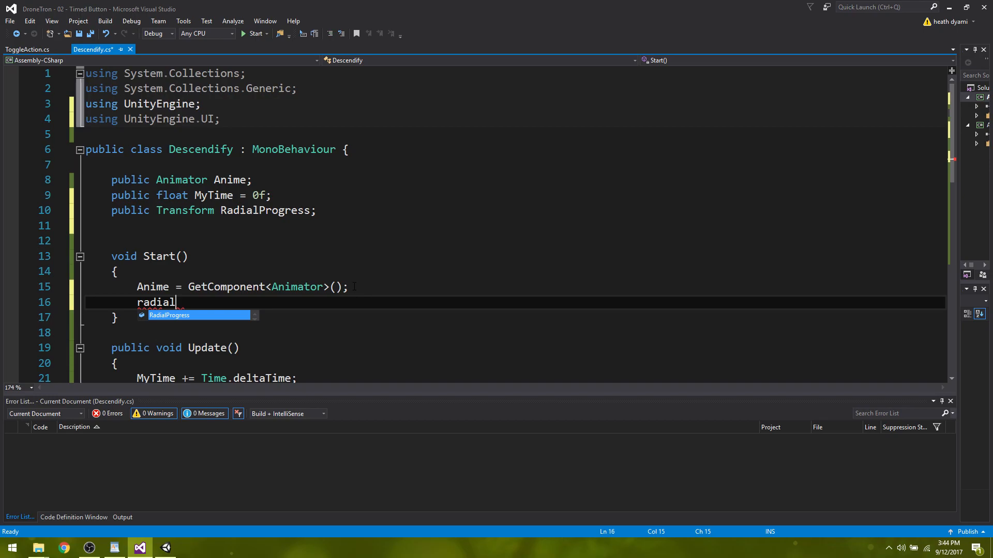
key(Tab)
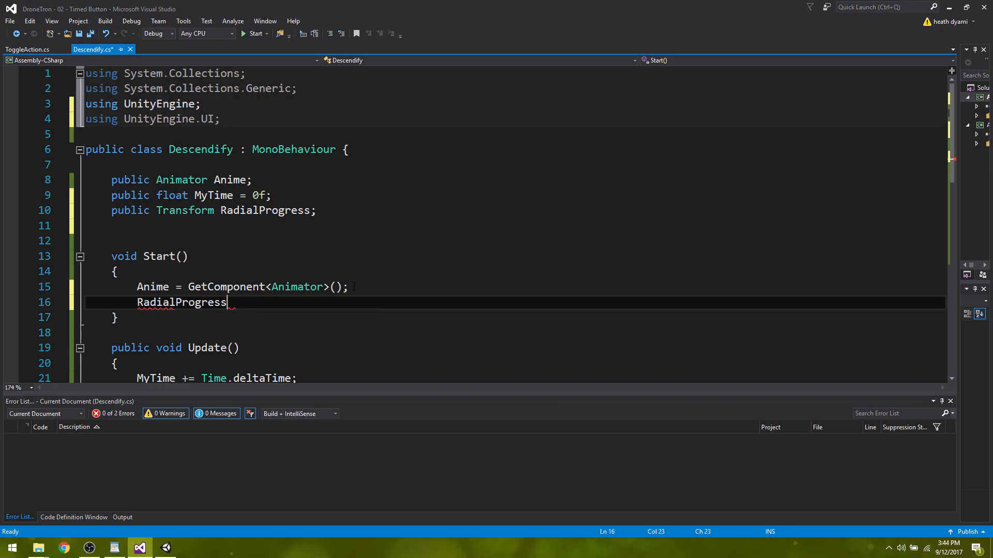
text(.getcompon)
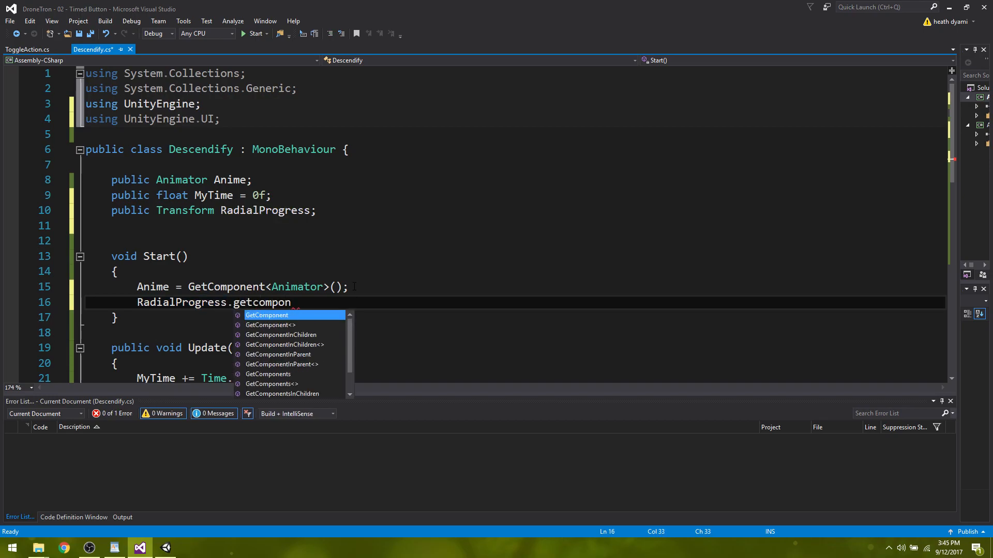
key(Tab)
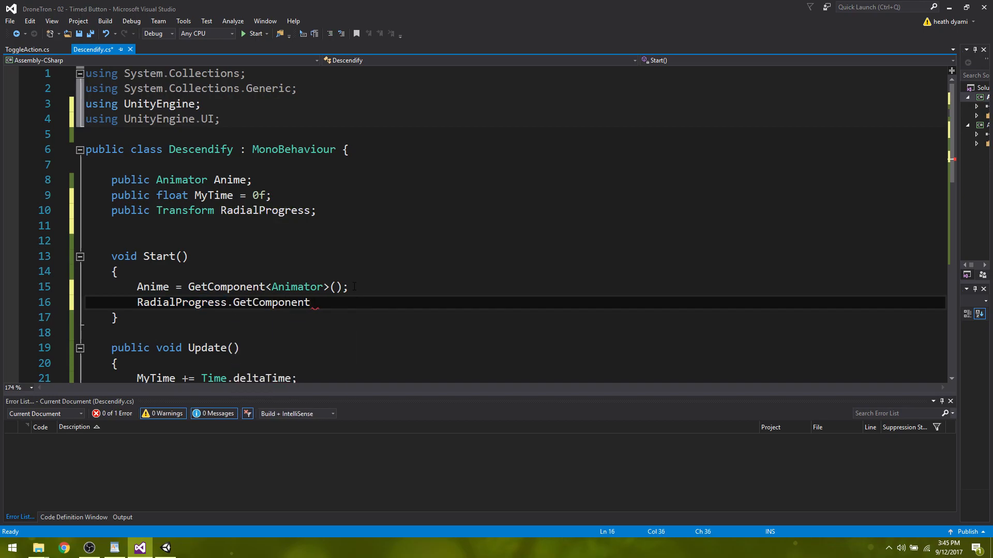
text(()
key(BackSpace)
text(<)
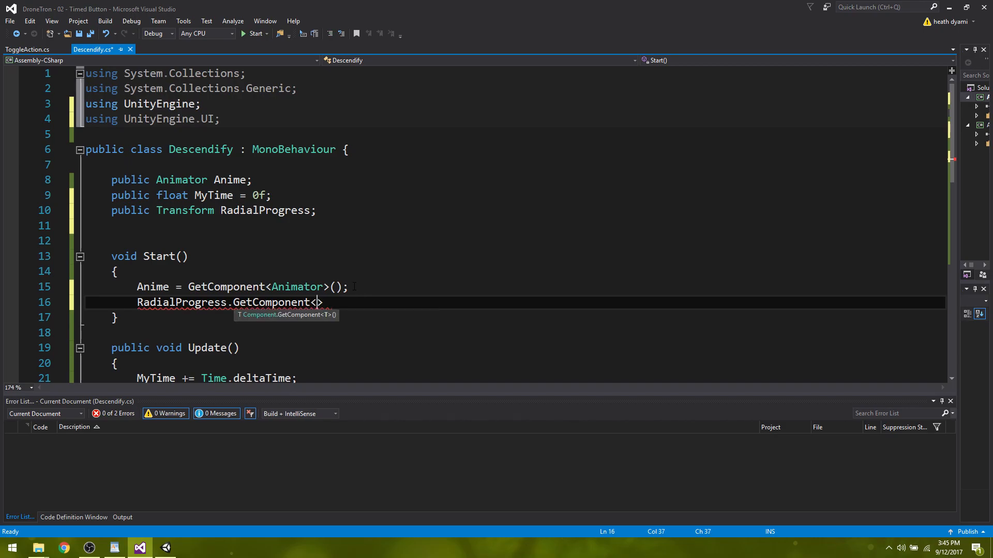
text(Image)
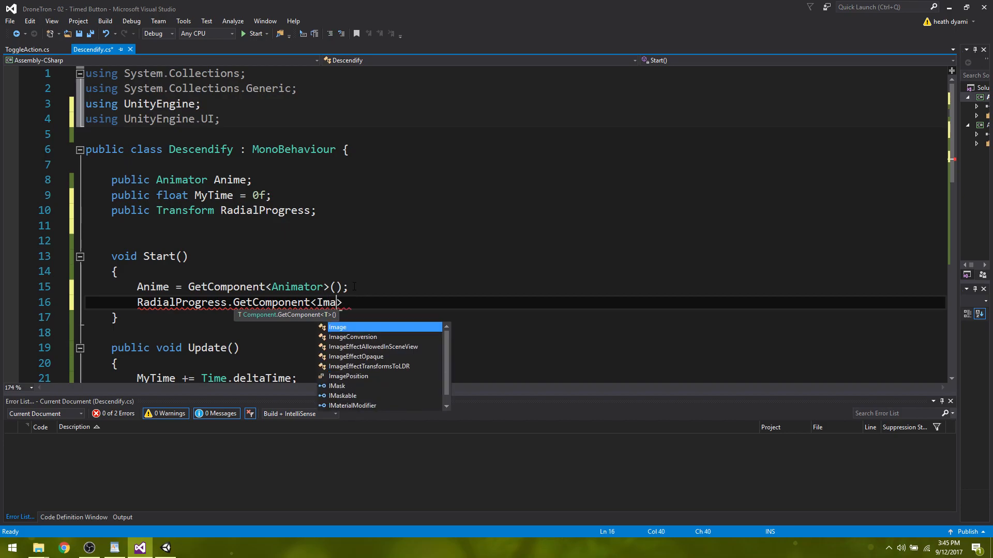
text(>().)
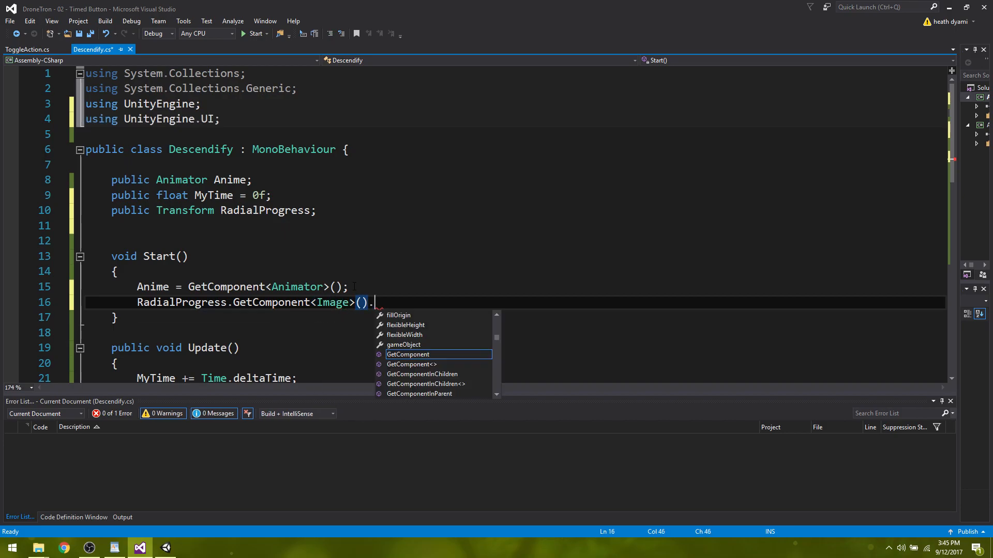
text(fillAmount)
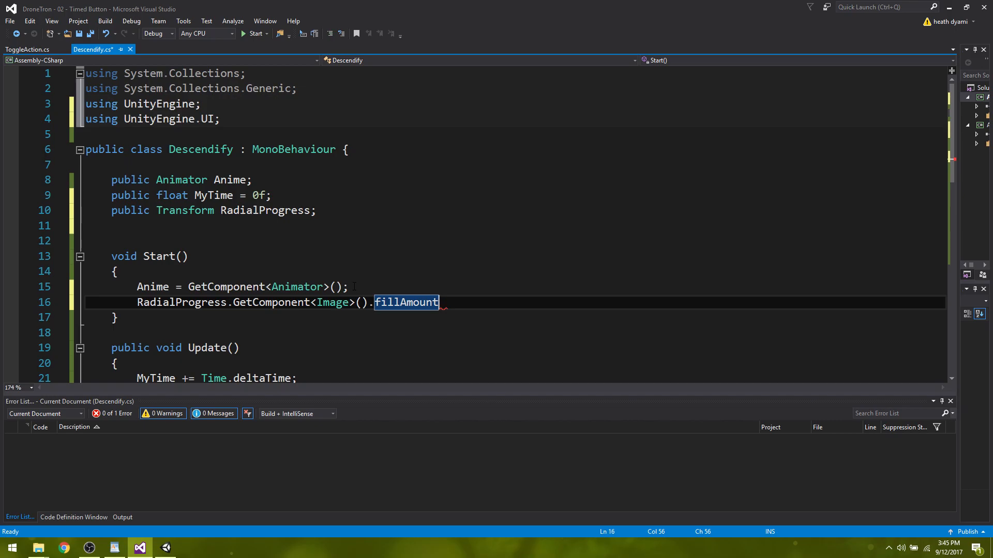
text( =)
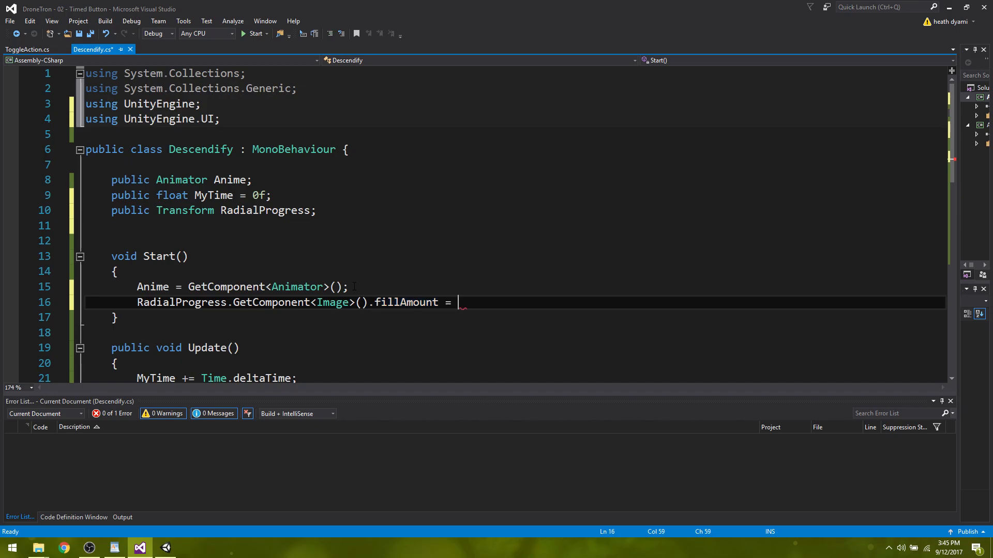
text( MyTime;)
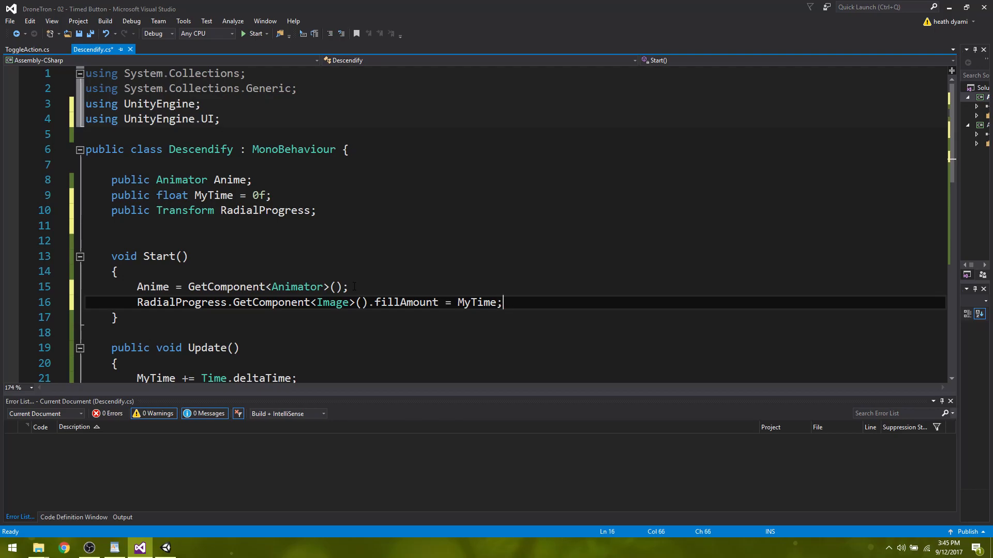
Copy the RadialProgress fillAmount line from Start() into Update(), on its own line between the MyTime increment and the if check.
key(shift+Left)
key(shift+Left)
key(shift+Left)
key(shift+Left)
key(shift+Left)
key(shift+Left)
key(shift+Left)
key(shift+Left)
key(shift+Left)
key(shift+Left)
key(shift+Left)
key(shift+Left)
key(shift+Left)
key(shift+Left)
key(shift+Left)
key(shift+Left)
key(shift+Left)
key(shift+Left)
key(shift+Left)
key(shift+Left)
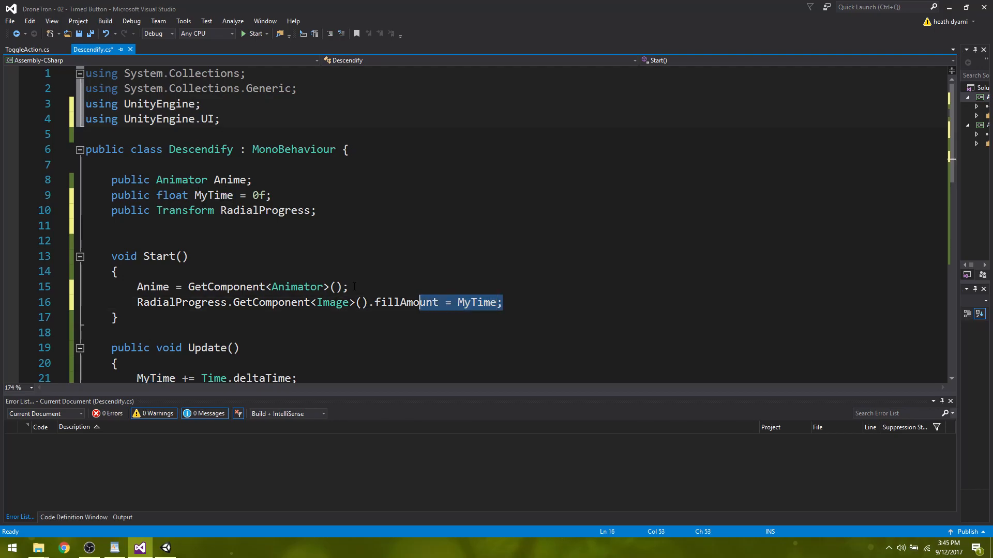
key(shift+Left)
key(shift+Left)
key(shift+Left)
key(shift+Left)
key(shift+Left)
key(shift+Left)
key(shift+Left)
key(shift+Left)
key(shift+Left)
key(shift+Left)
key(shift+Left)
key(shift+Left)
key(shift+Left)
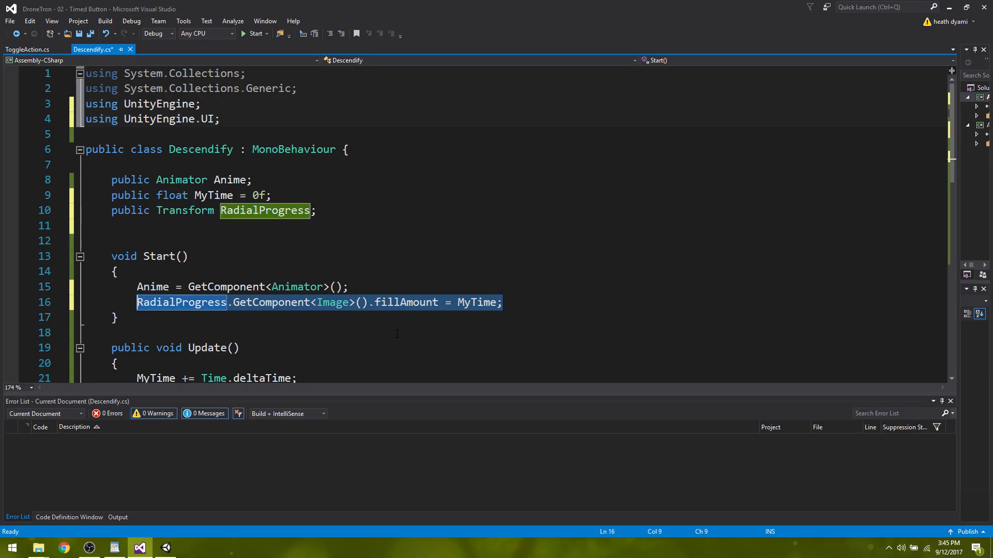
click(329, 370)
click(320, 377)
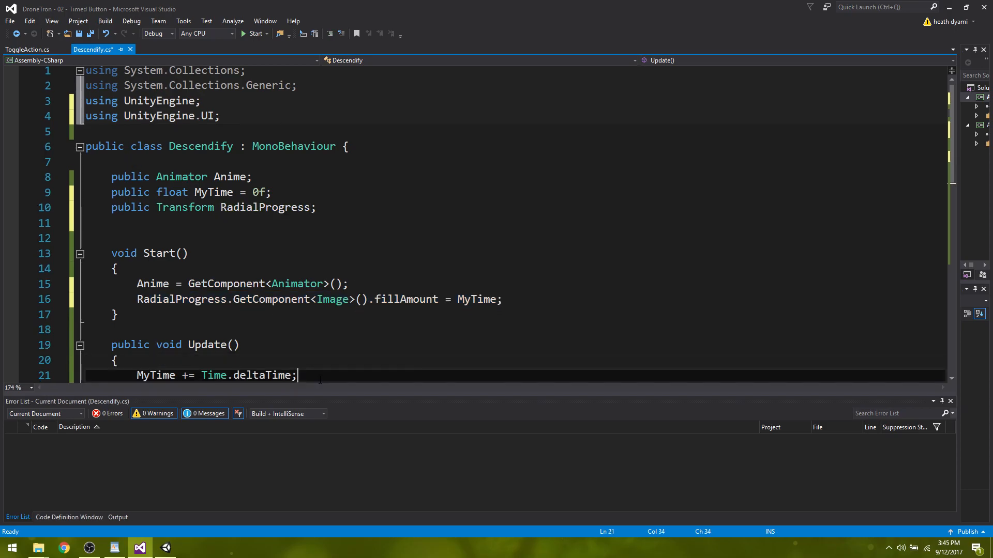
scroll(326, 358, down, 7)
scroll(327, 358, up, 3)
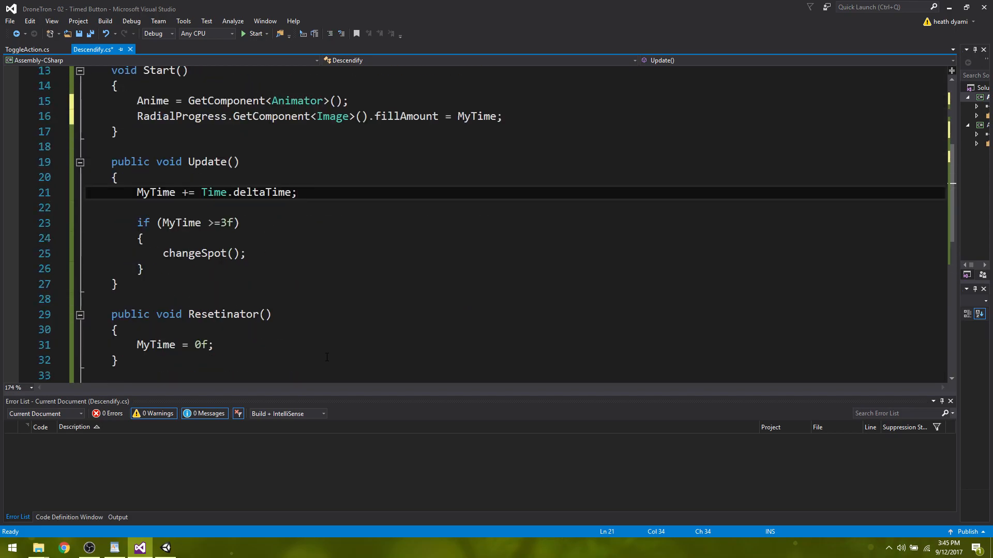
click(172, 207)
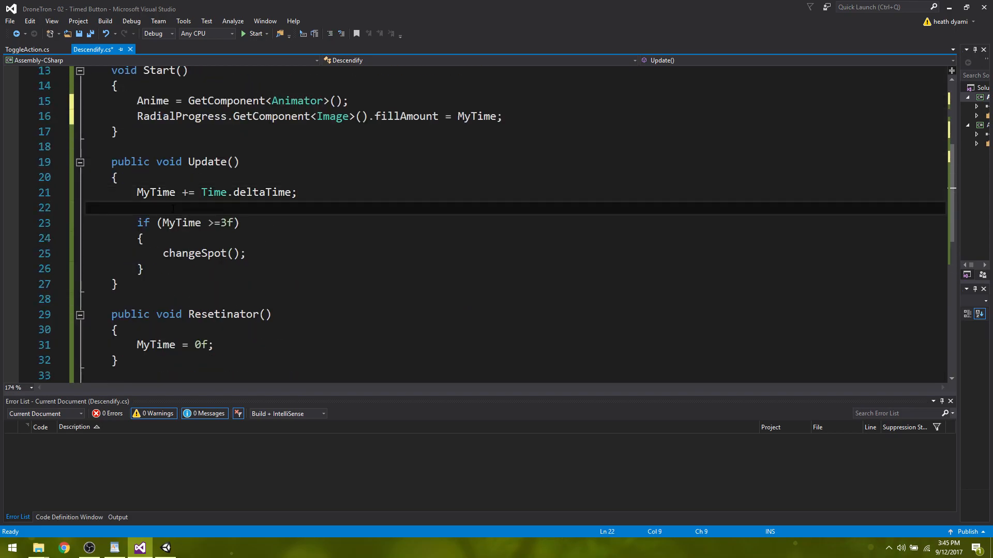
key(Return)
key(Return)
key(Up)
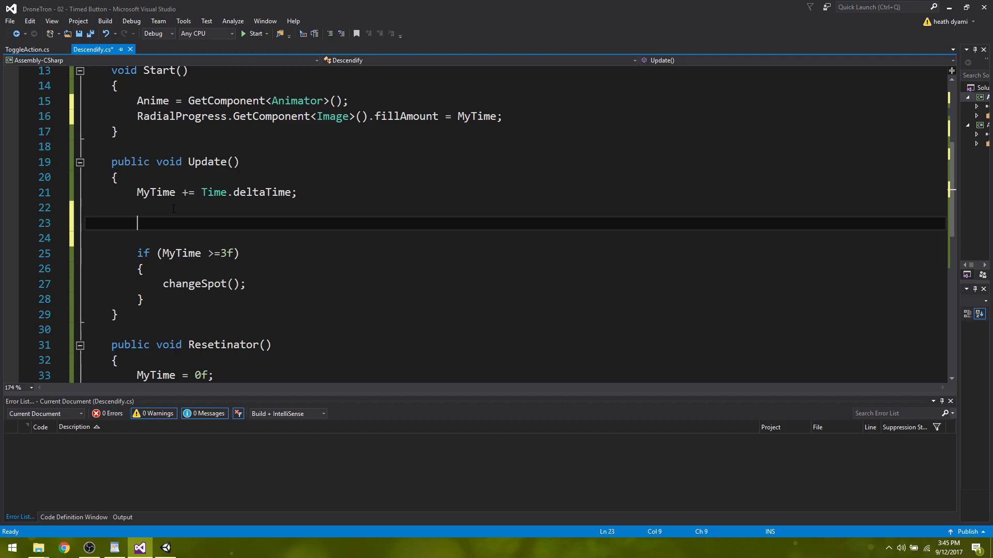
text(RadialProgress.GetComponent<Image>().fillAmount = MyTime;)
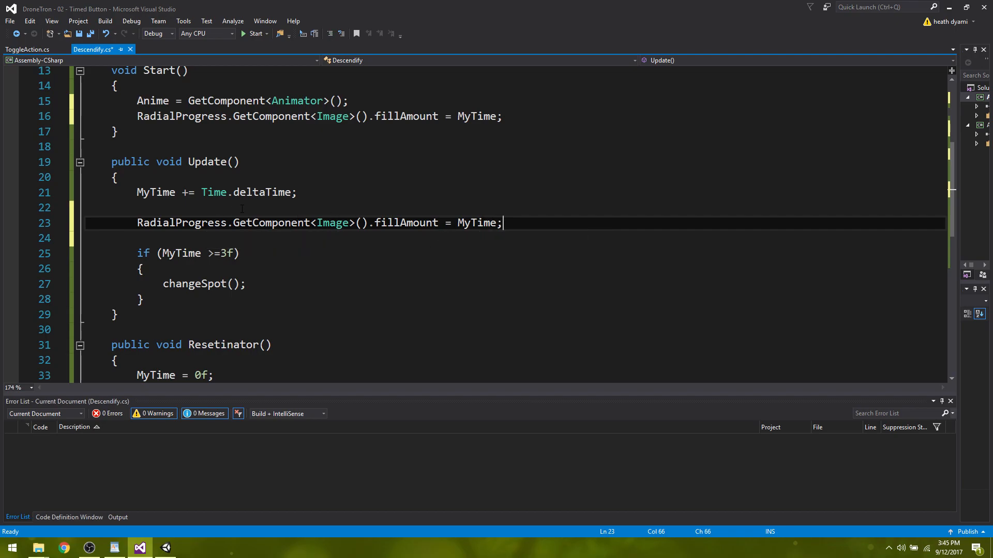
Paste the same RadialProgress fillAmount line into Resetinator() after "MyTime = 0f;" and save the script.
click(229, 376)
key(Return)
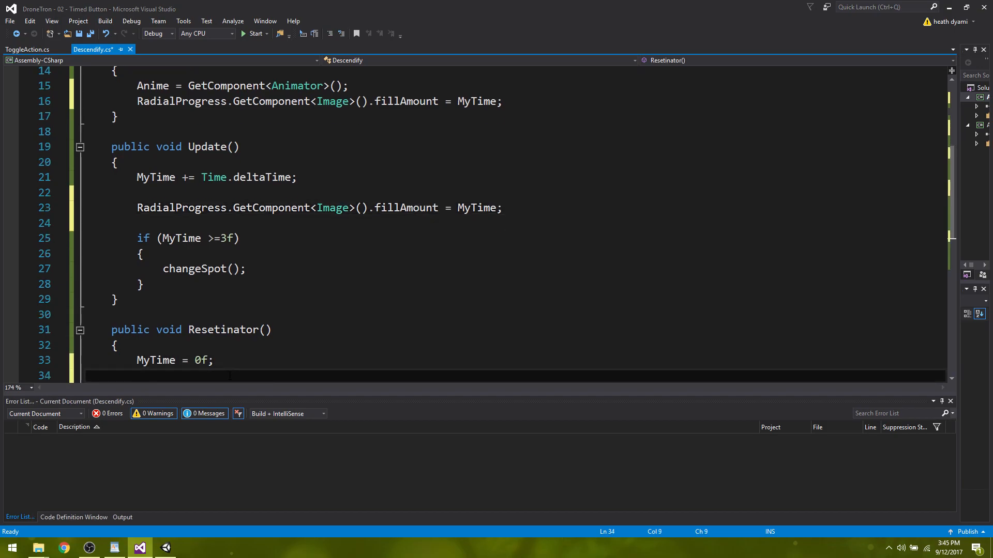
text(RadialProgress.GetComponent<Image>().fillAmount = MyTime;)
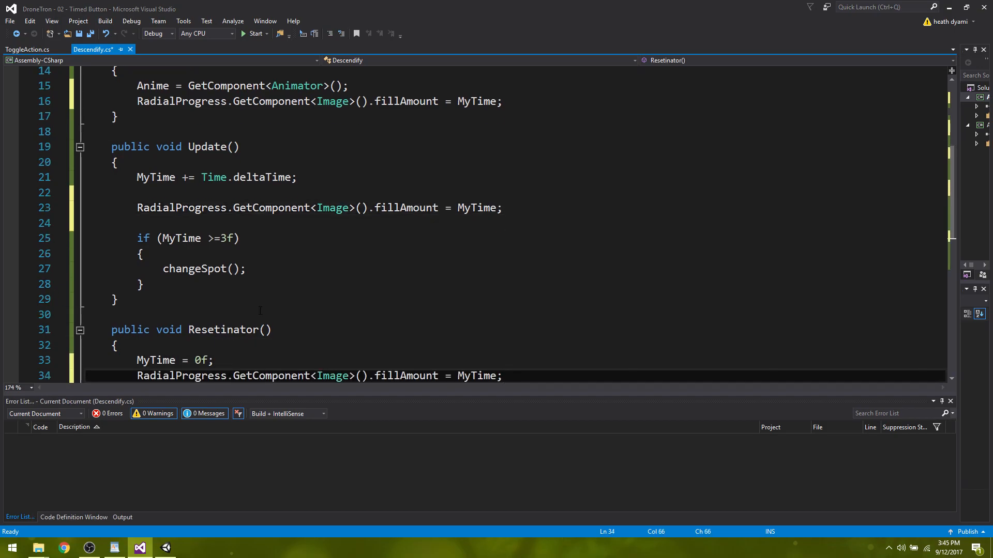
click(477, 207)
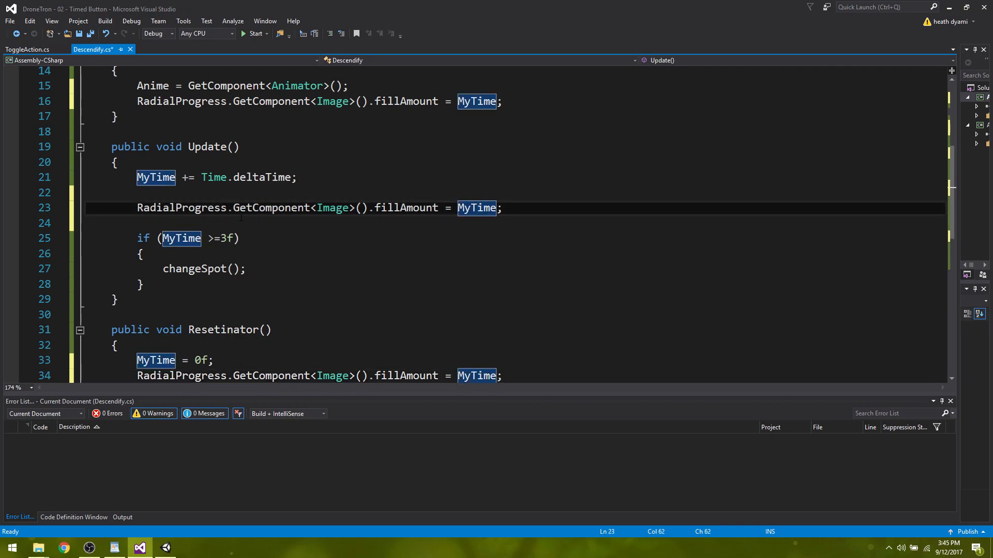
key(ctrl+s)
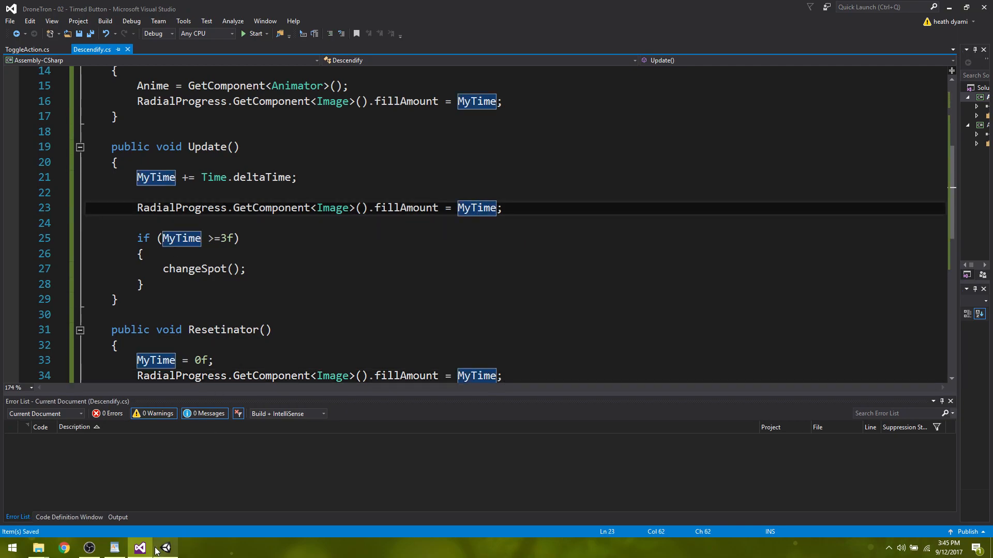
Switch to Unity and assign the Image object as the Radial Progress of the Player's Descendify script.
click(165, 547)
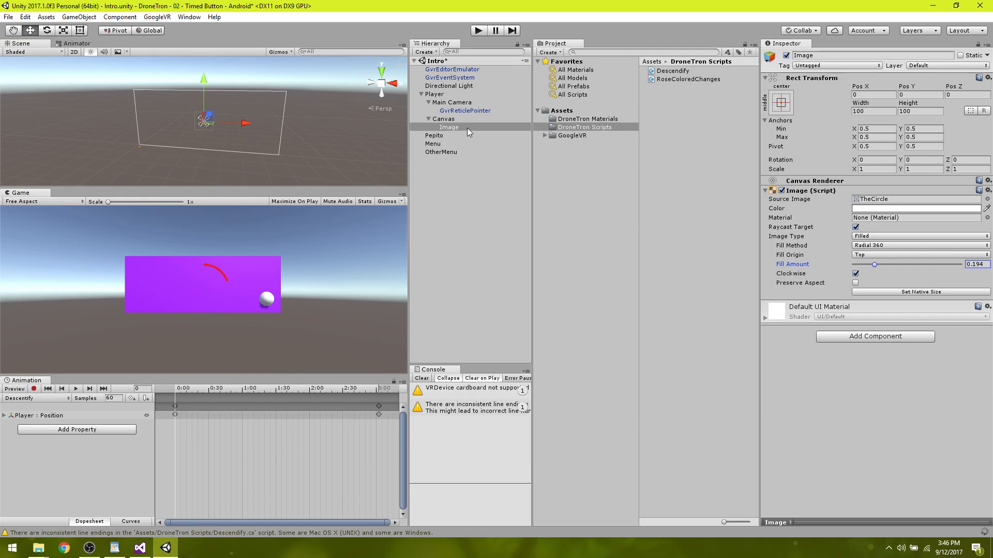
click(435, 95)
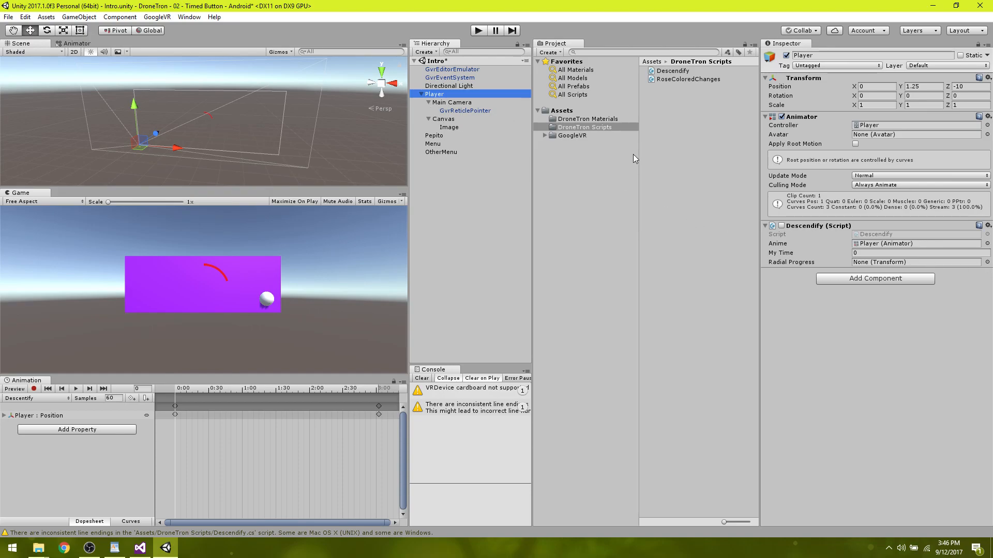
click(987, 262)
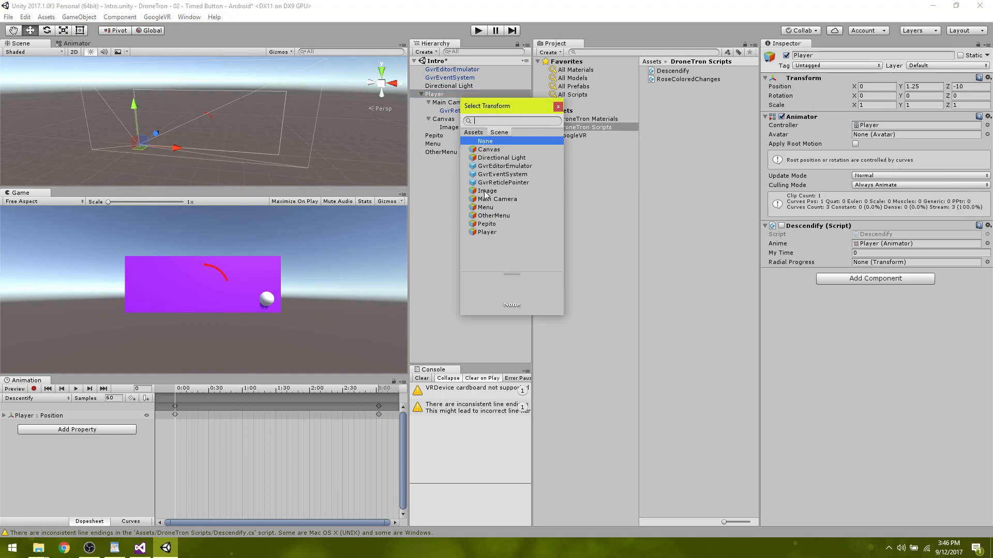
double_click(486, 192)
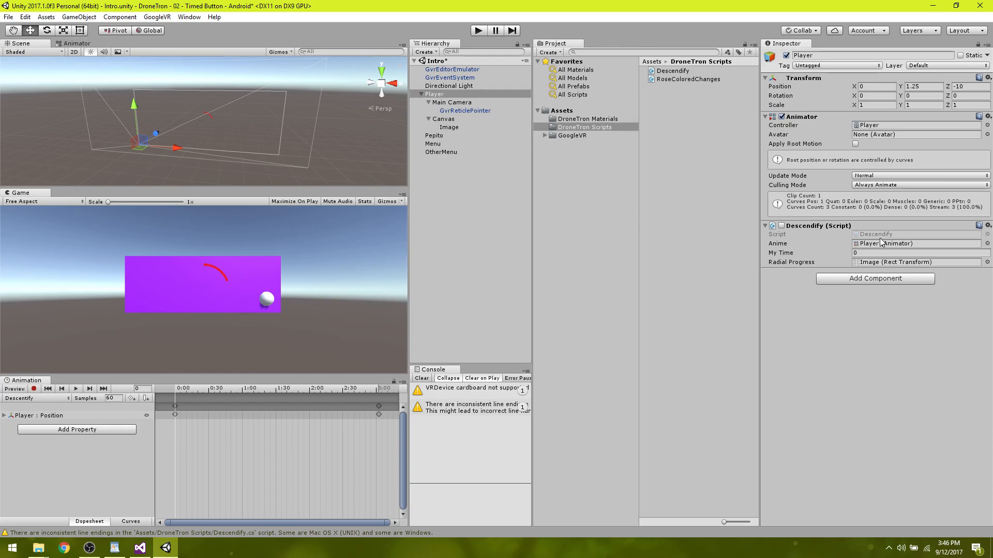
click(988, 263)
click(787, 277)
Play the scene, gaze at the sphere to test the radial progress and descent, and stop play mode.
click(479, 31)
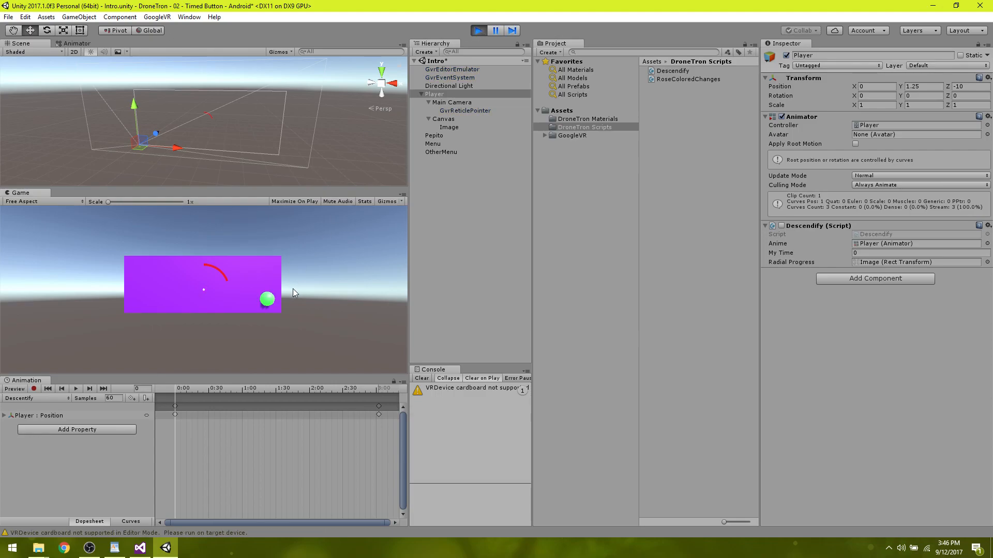
key(alt)
mouse_move(322, 297)
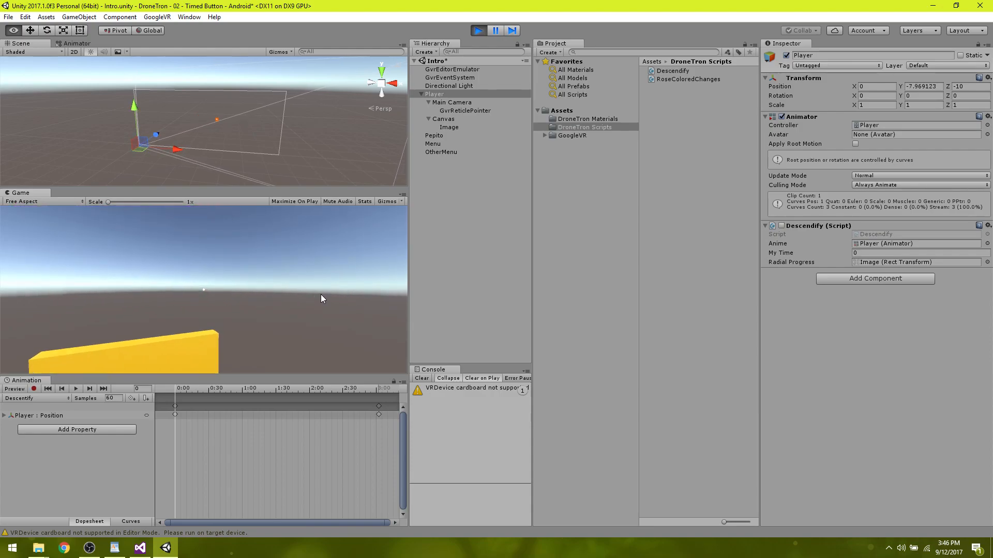
mouse_move(323, 133)
mouse_move(326, 113)
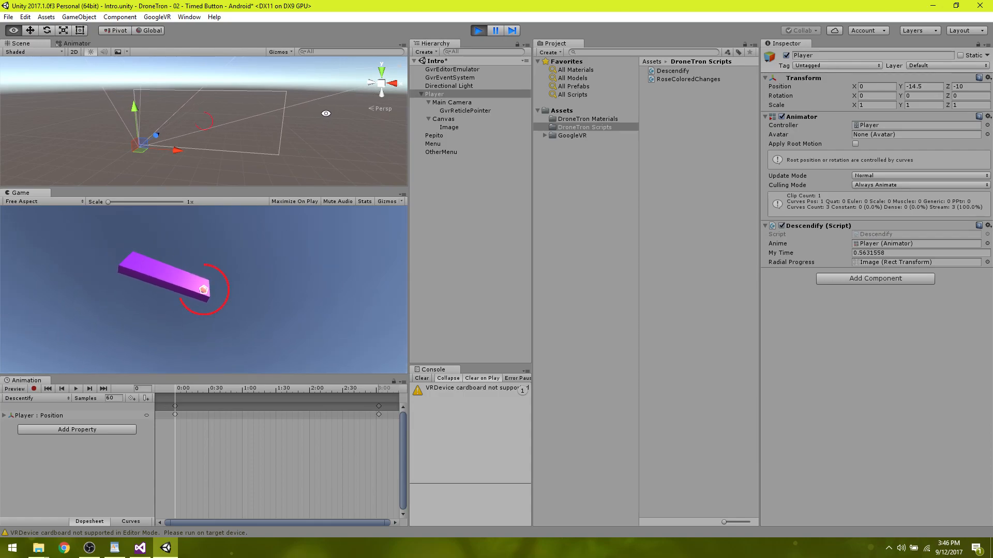
click(478, 31)
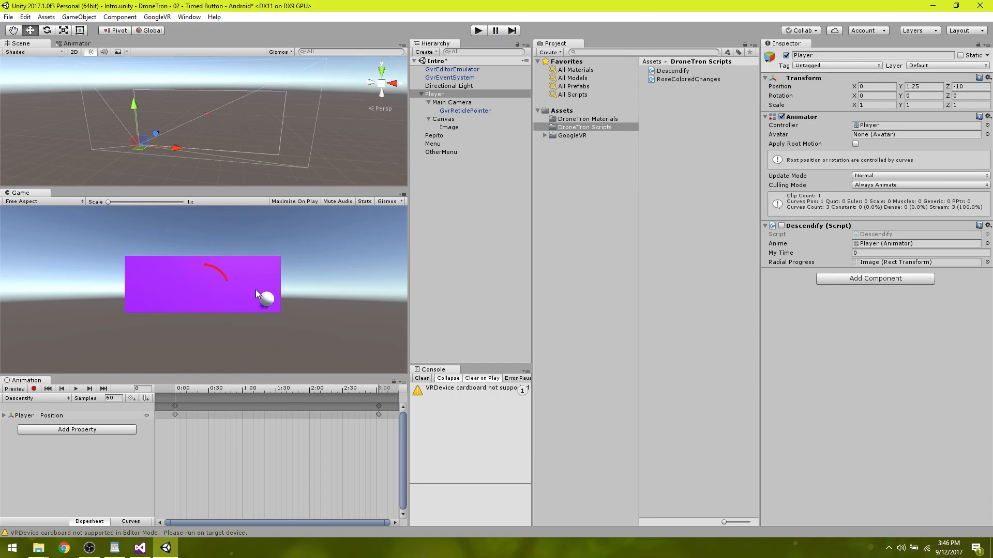
Lower the canvas Image's Fill Amount to 0.184.
click(448, 128)
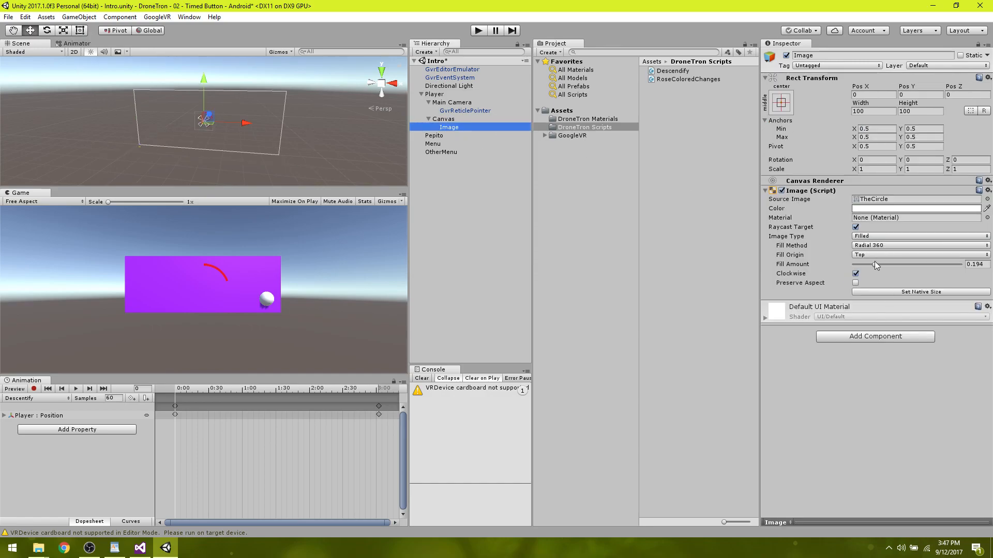
mouse_move(875, 263)
mouse_down()
mouse_move(854, 263)
mouse_move(951, 264)
mouse_move(883, 274)
mouse_move(959, 276)
mouse_move(827, 274)
mouse_move(960, 276)
mouse_move(945, 264)
mouse_move(812, 277)
mouse_move(959, 264)
mouse_move(799, 263)
mouse_move(870, 267)
mouse_up()
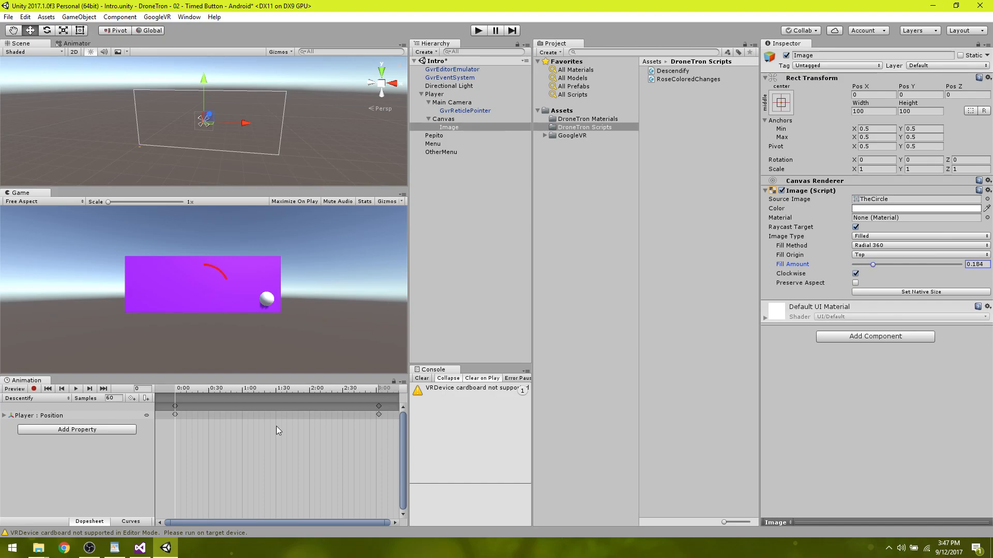
Switch to Visual Studio, change the fillAmount value in Update() to MyTime/3, and save the script.
click(139, 548)
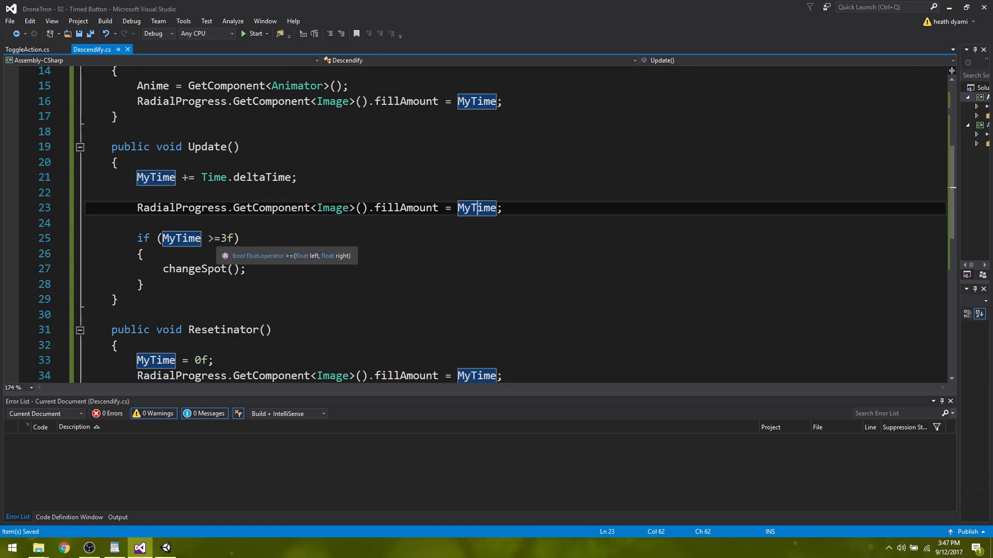
double_click(228, 238)
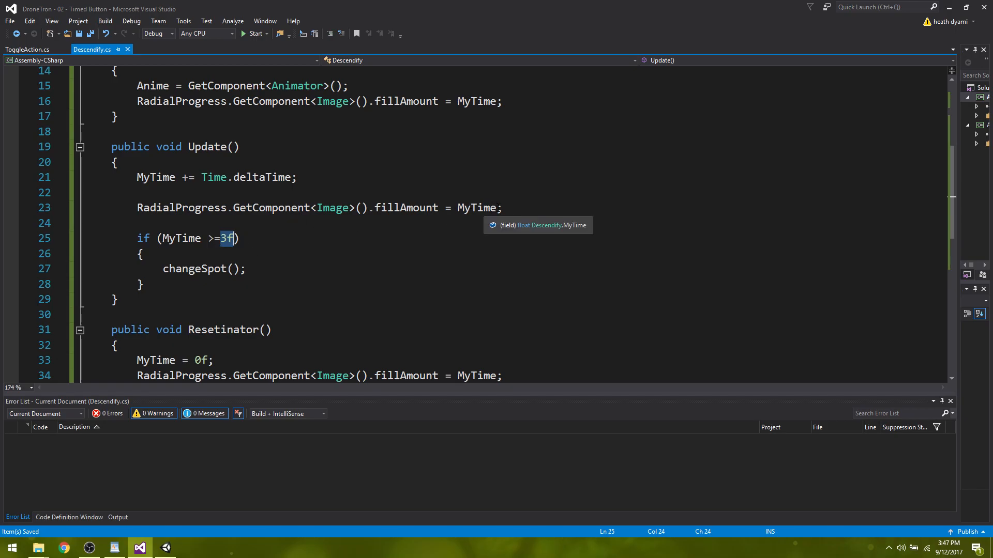
click(496, 207)
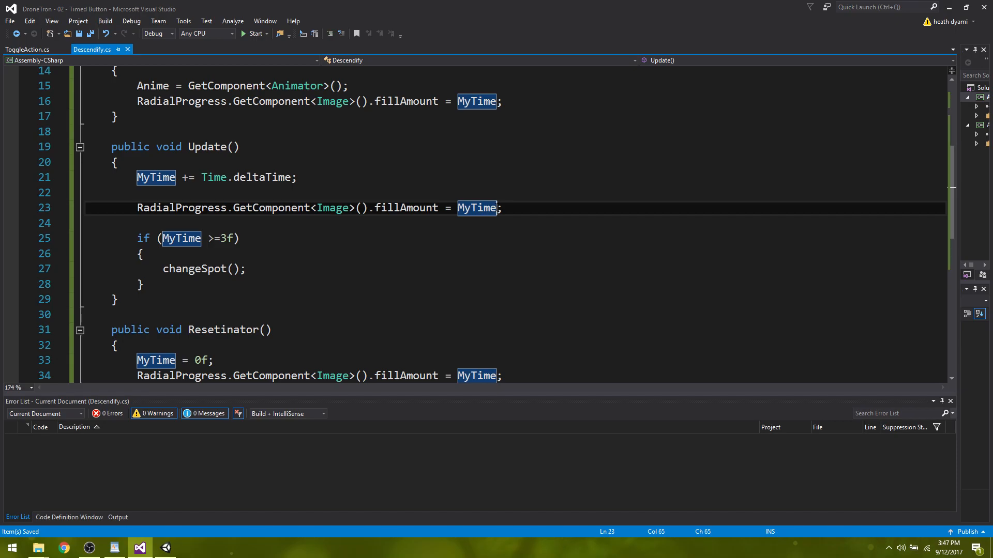
text(/3)
key(ctrl+s)
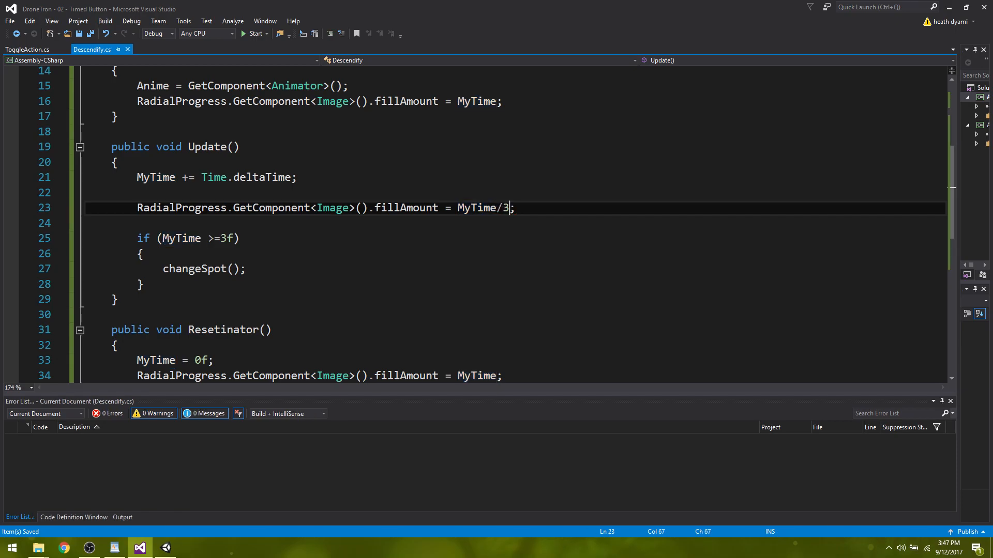
Return to Unity and play-test the slower circle fill twice by looking around the scene, stopping play mode each time.
click(166, 549)
click(478, 30)
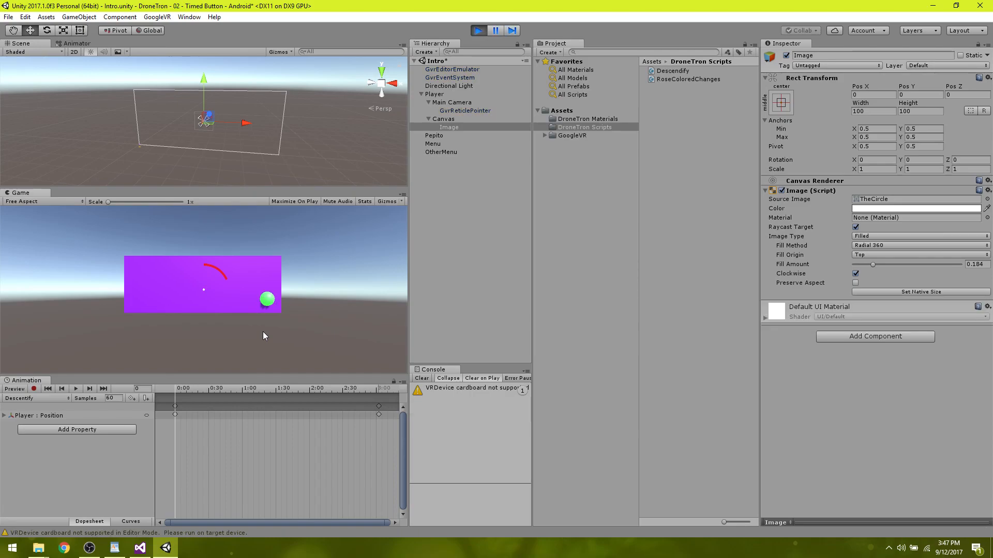
key(alt)
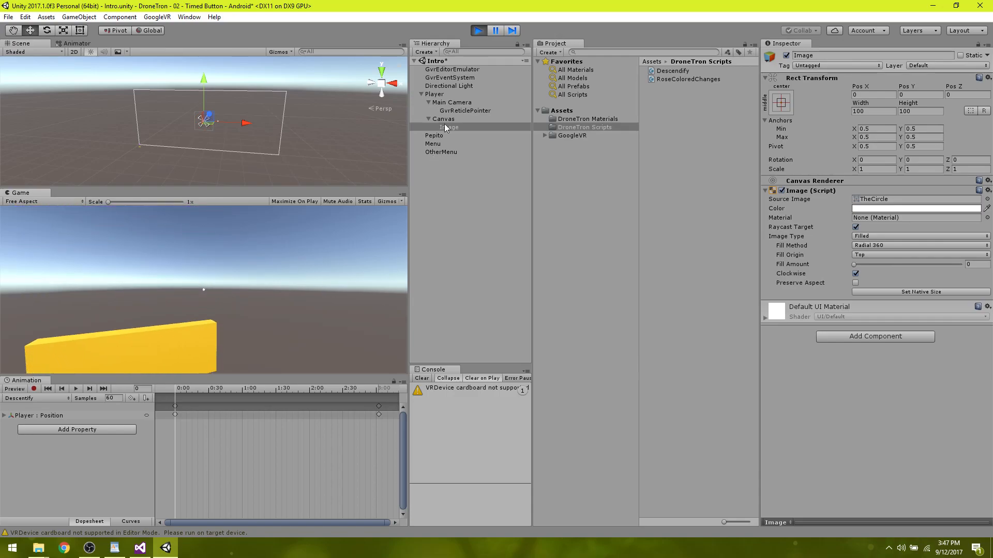
click(478, 31)
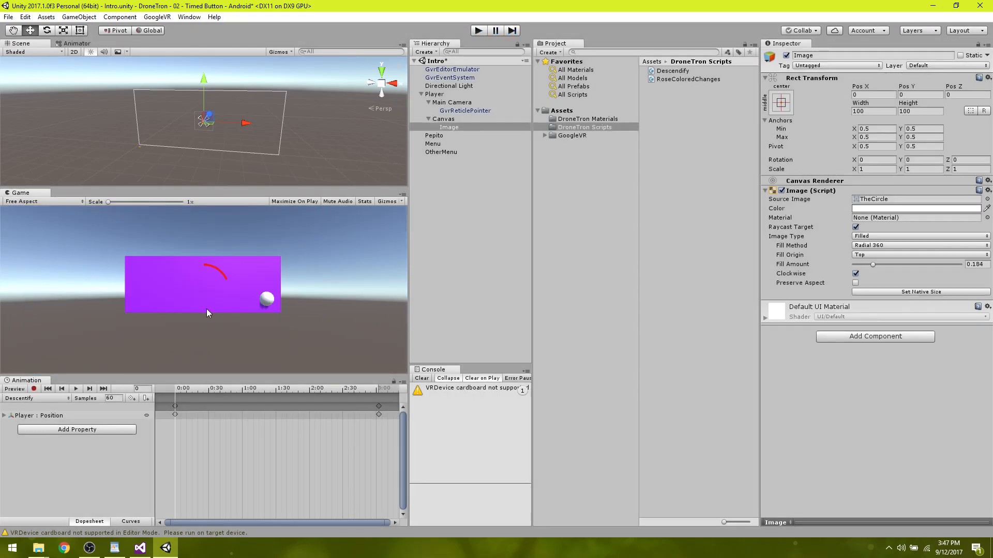
click(478, 31)
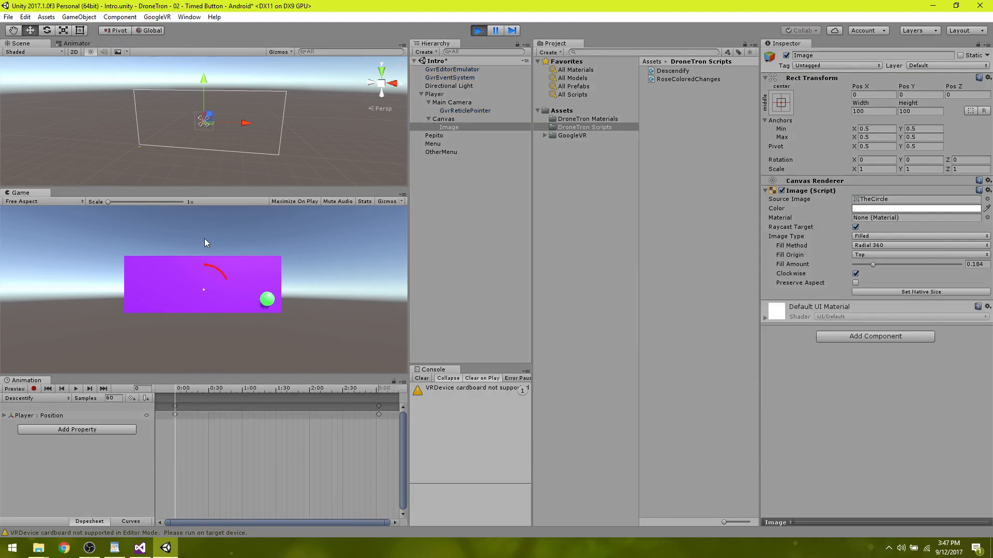
key(alt)
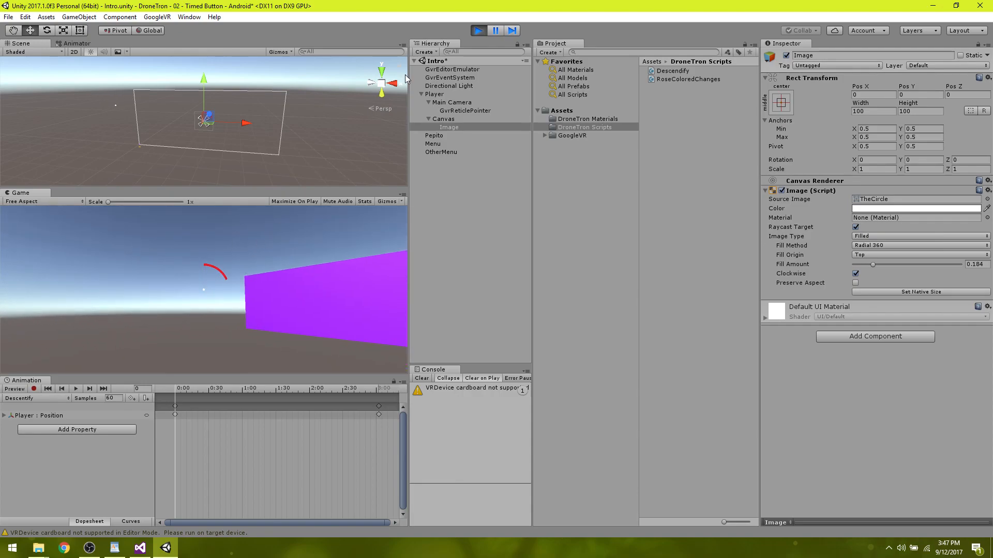
click(477, 31)
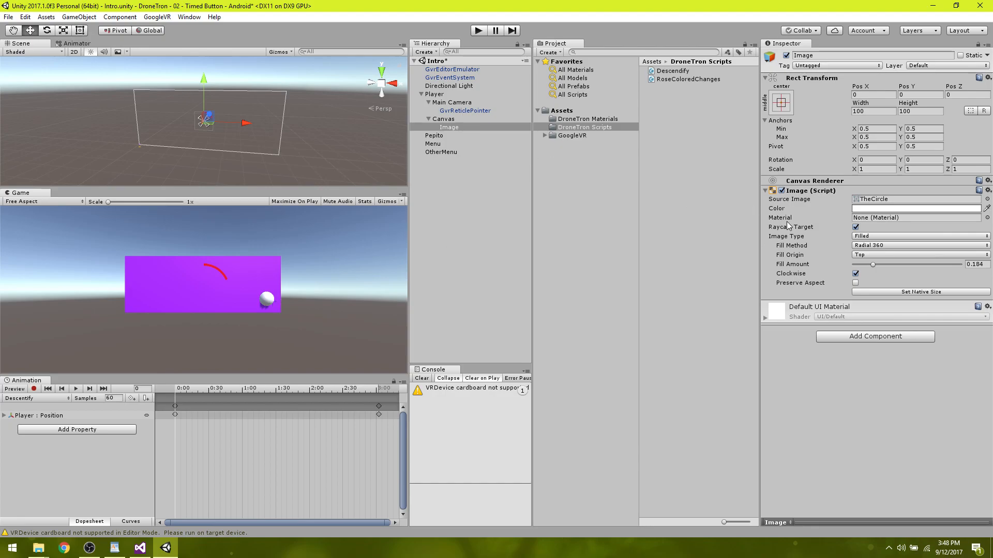
Set the canvas Image's Fill Amount to 0 and run a play test of the gaze timer from an empty circle.
drag(872, 264, 849, 265)
click(477, 32)
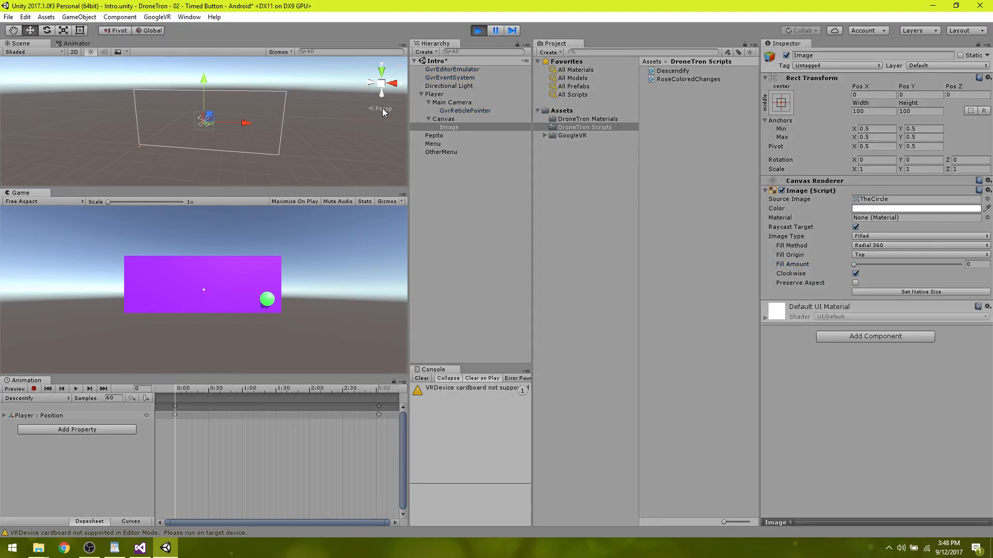
key(alt)
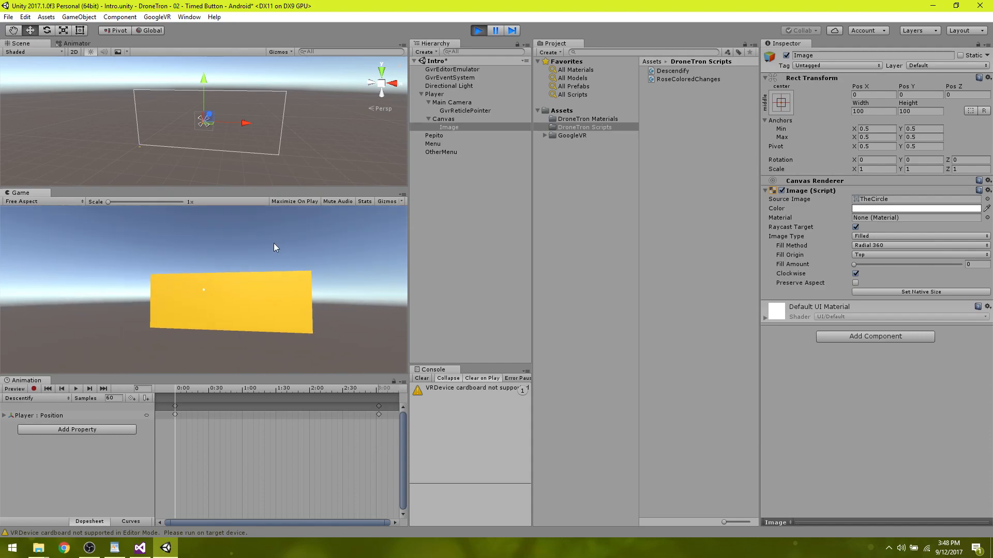
click(479, 30)
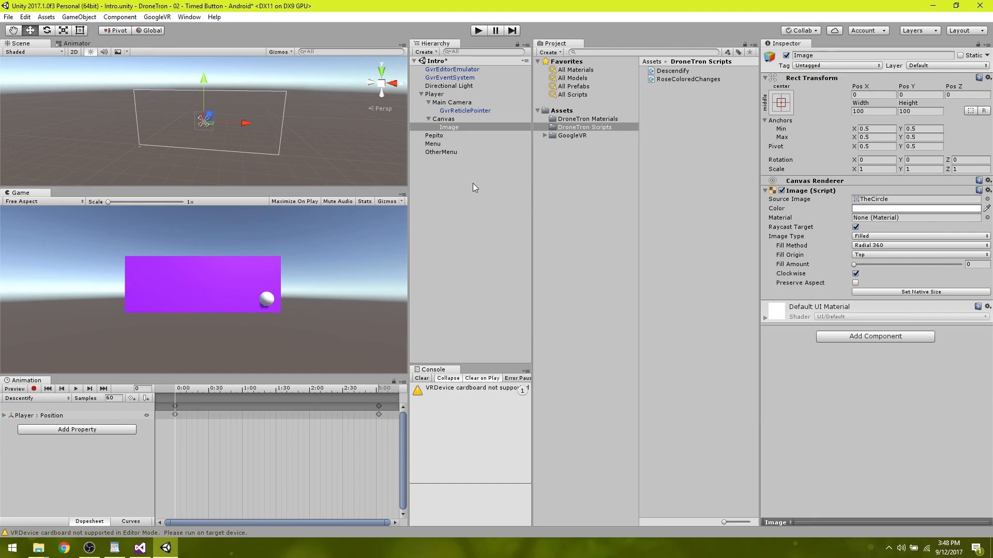
Review the Player and Image components and Pepito's Pointer Enter and Pointer Exit actions, including the Descendify function choices.
click(439, 95)
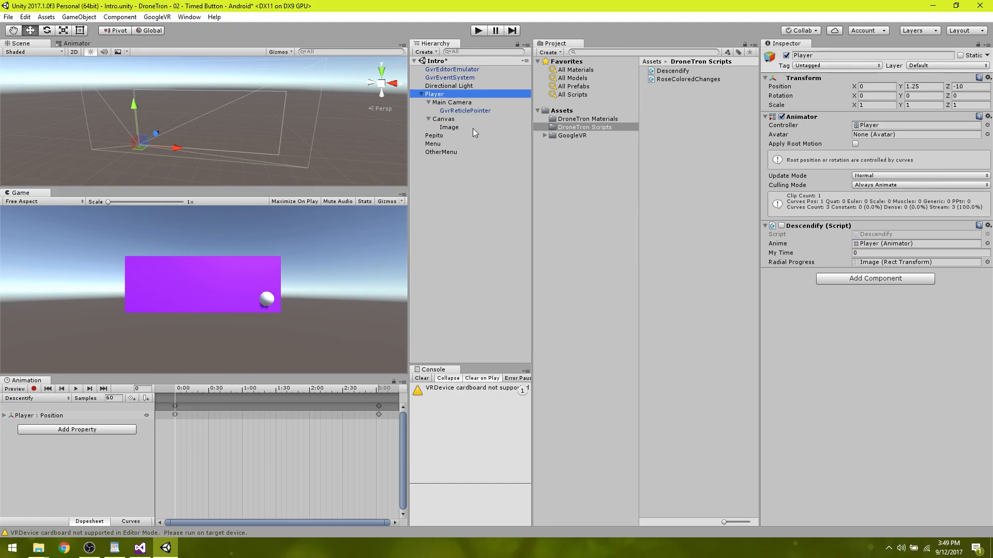
click(449, 126)
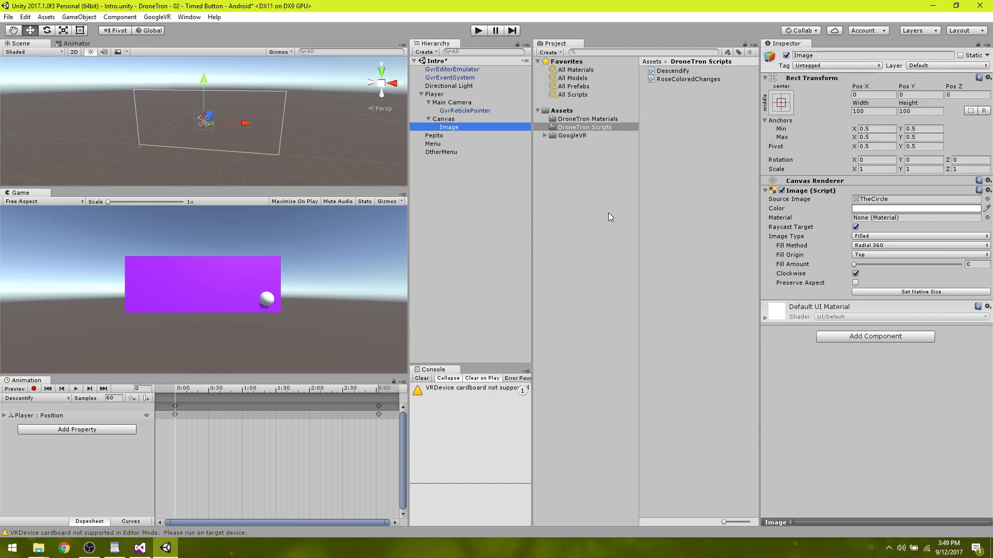
click(434, 136)
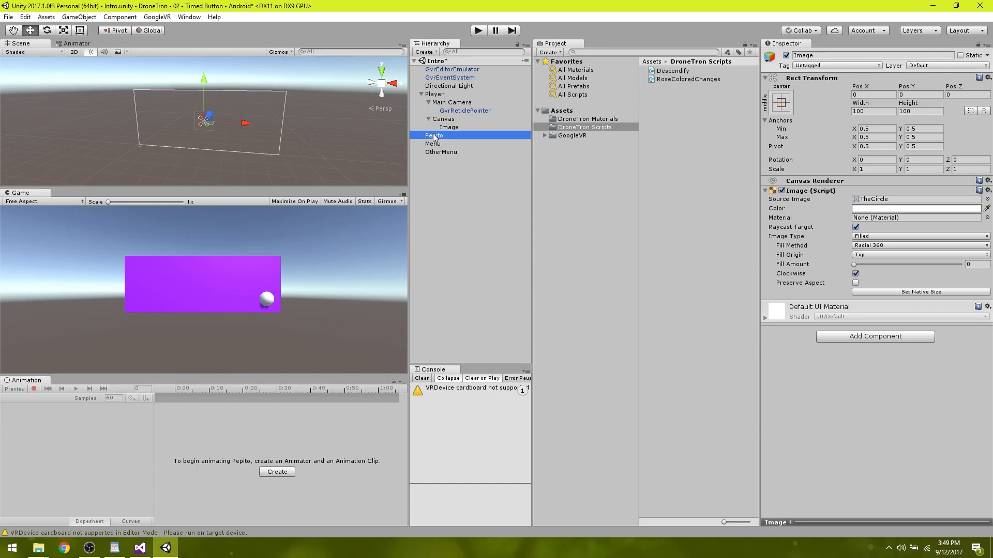
drag(990, 360, 988, 417)
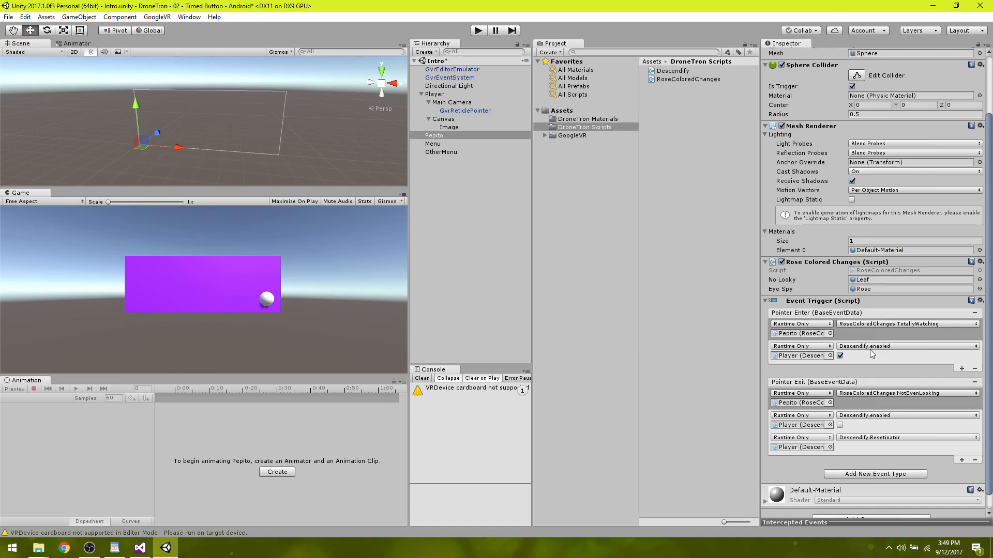
click(840, 356)
click(841, 356)
click(853, 440)
mouse_move(882, 499)
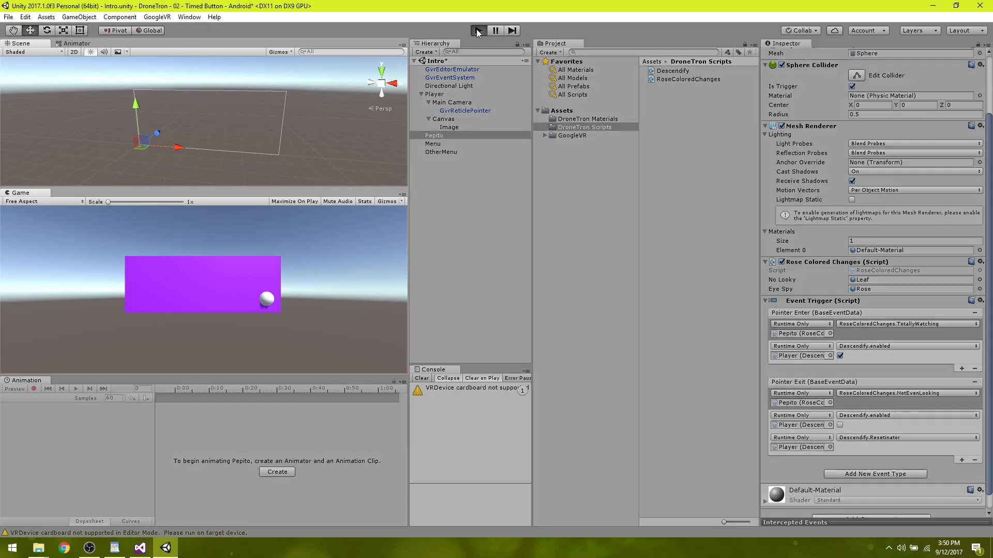
Run a final play test of Pepito's gaze-timed button and its reset, and stop play mode.
click(477, 31)
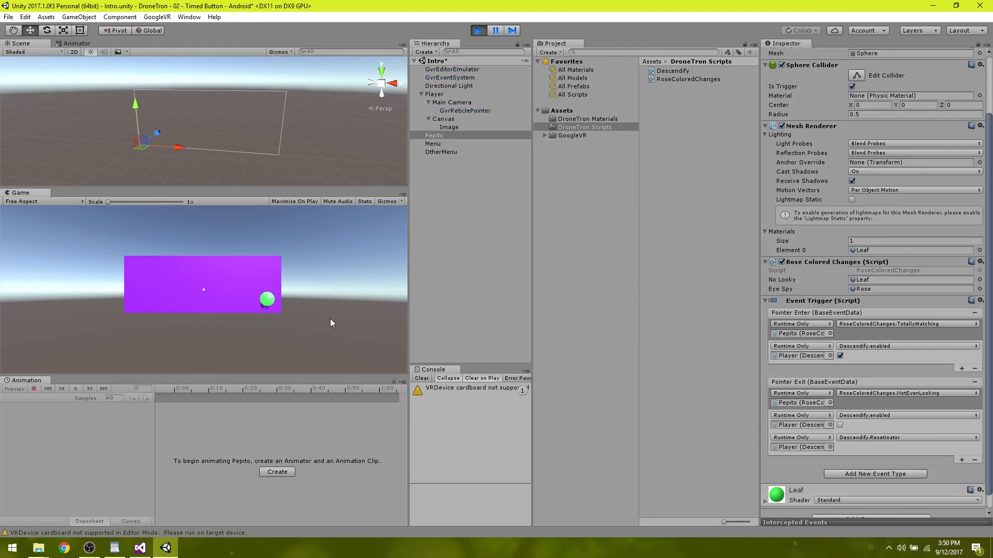
key(alt)
mouse_move(361, 325)
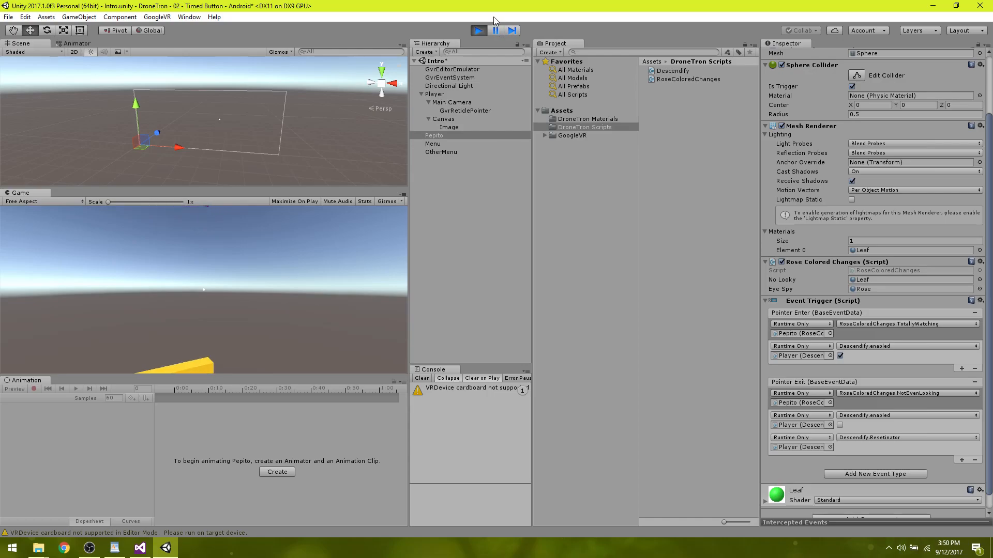
click(479, 30)
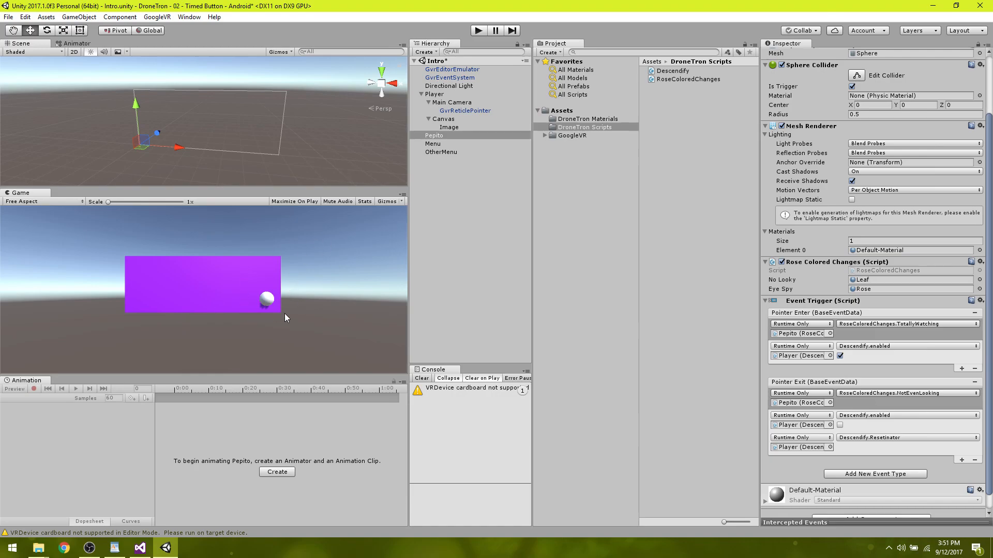
Minimize Unity and Visual Studio and point out TheCircle image file on the desktop.
click(937, 7)
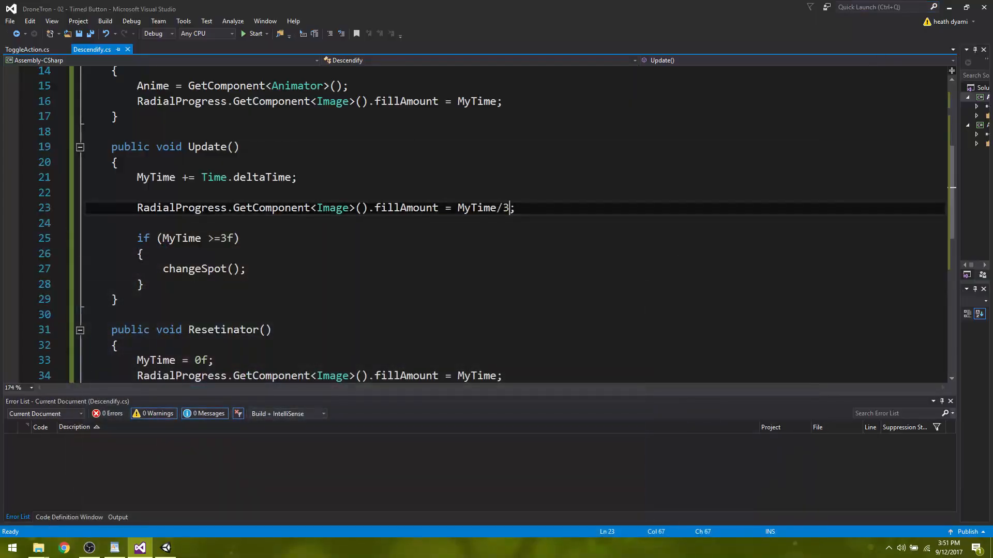
click(949, 9)
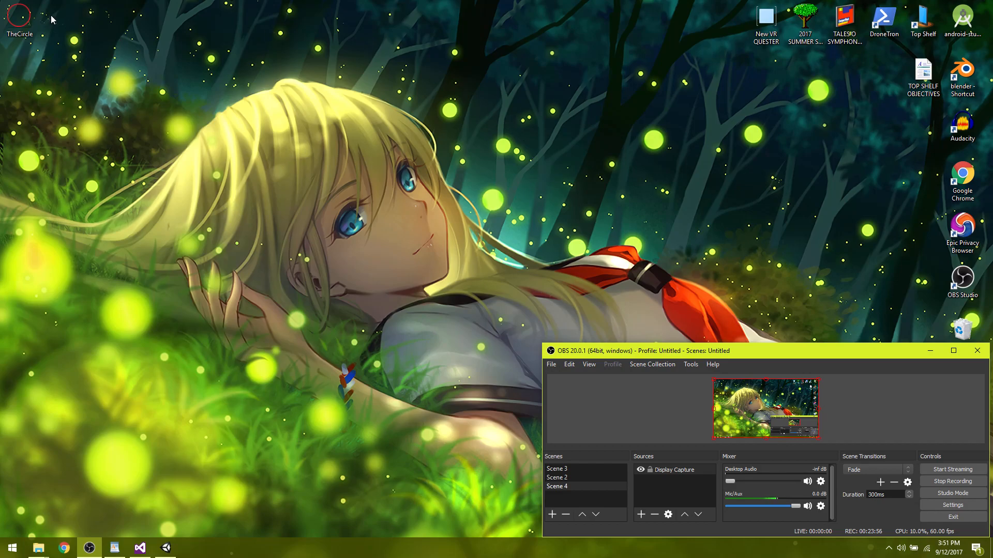
drag(29, 19, 137, 66)
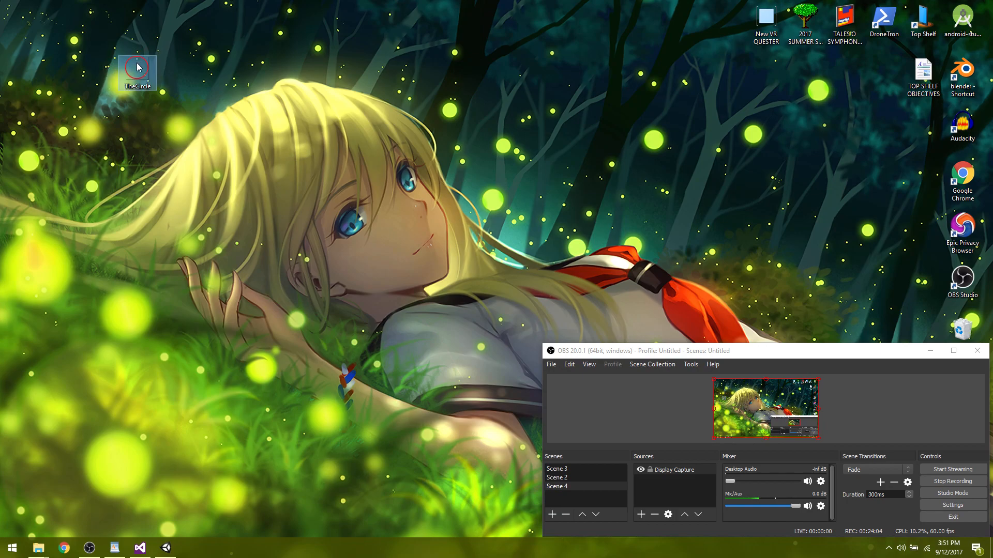
click(275, 228)
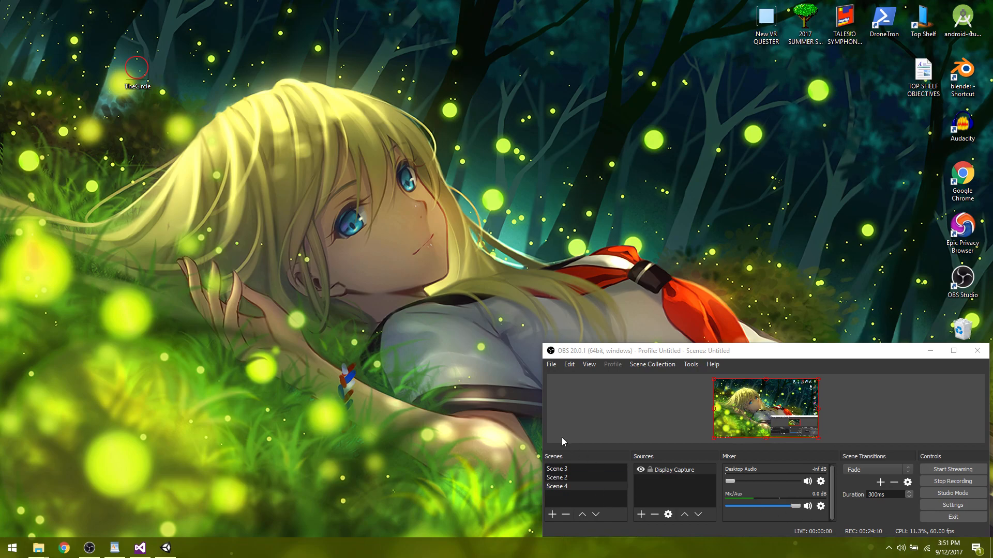
drag(137, 70, 27, 23)
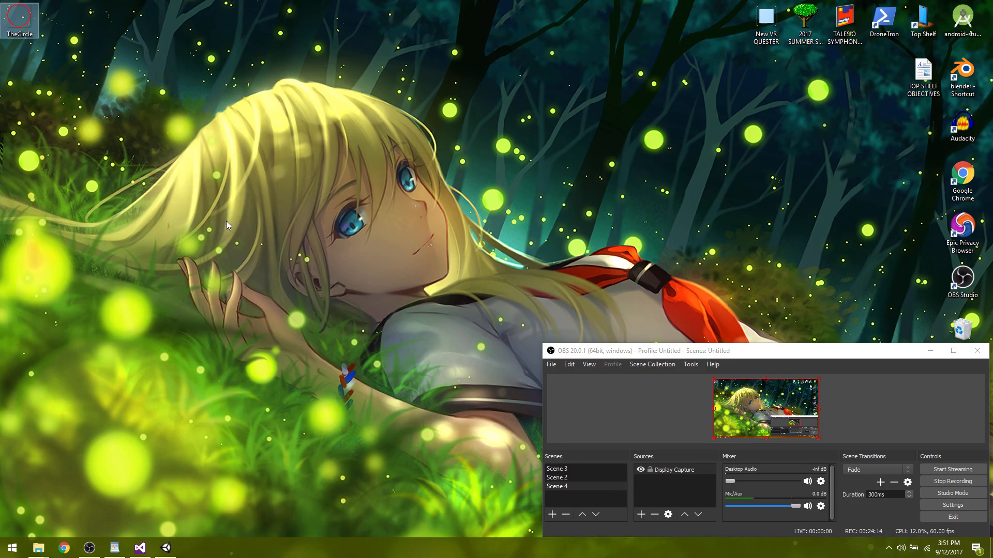